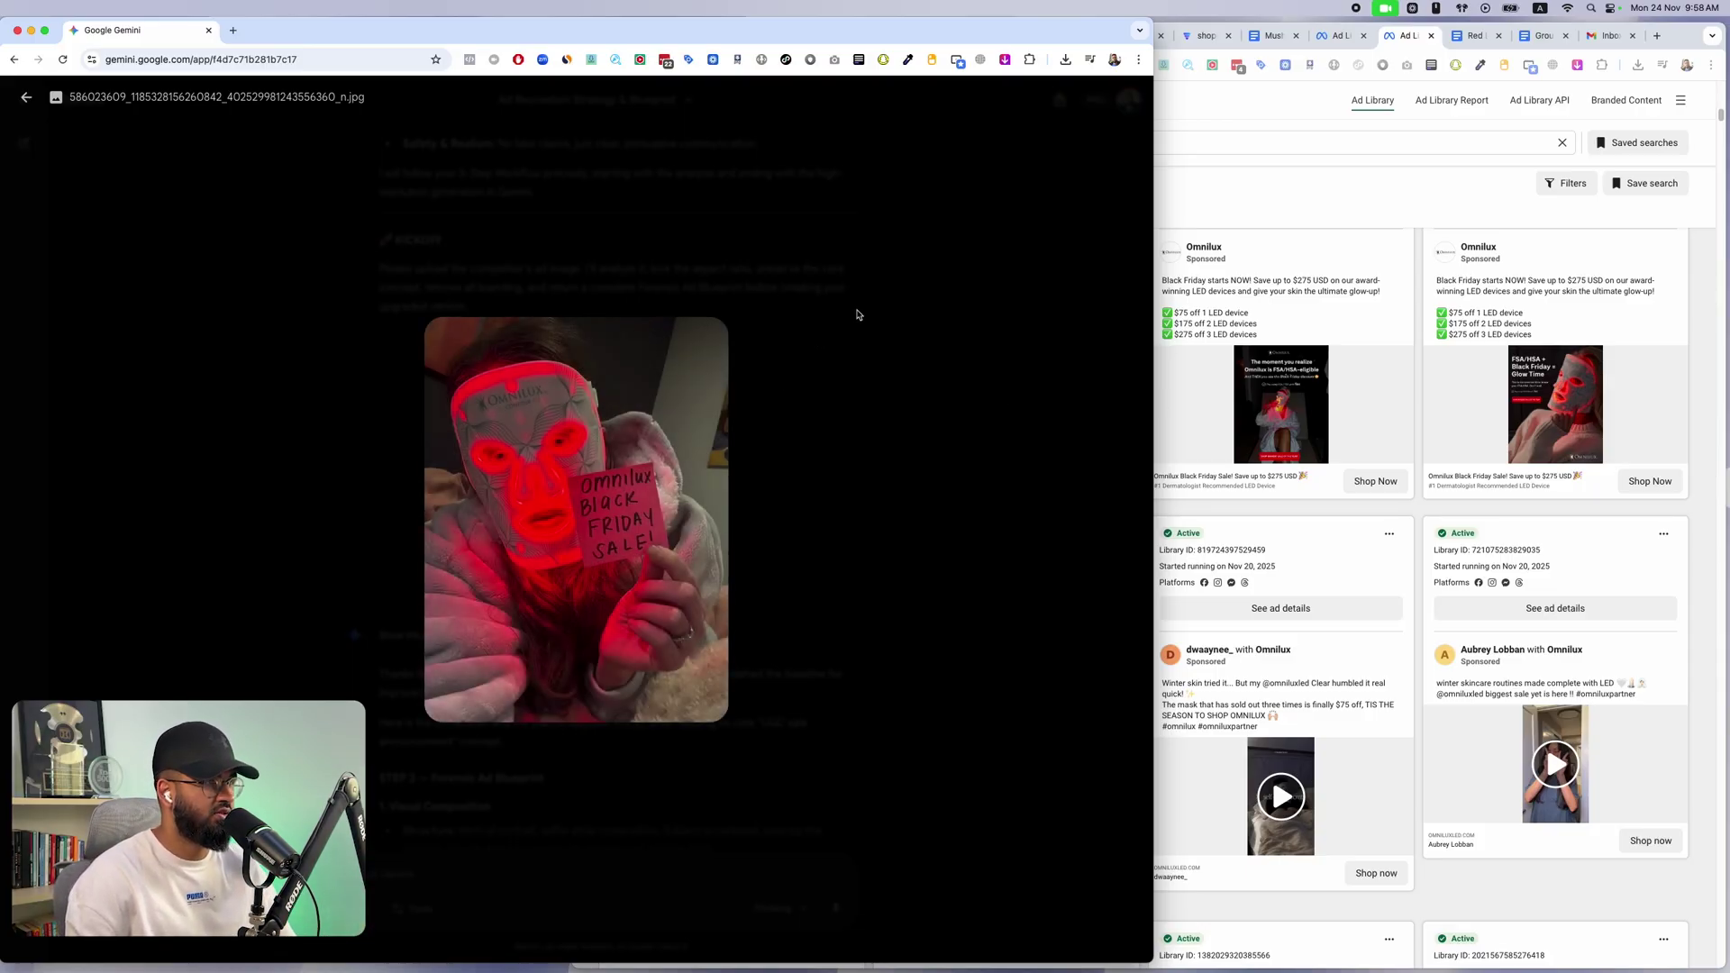
Back in the chat, open the generated RedLux mask ad full-size and shift the window right
click(822, 446)
scroll(914, 473, down, 3)
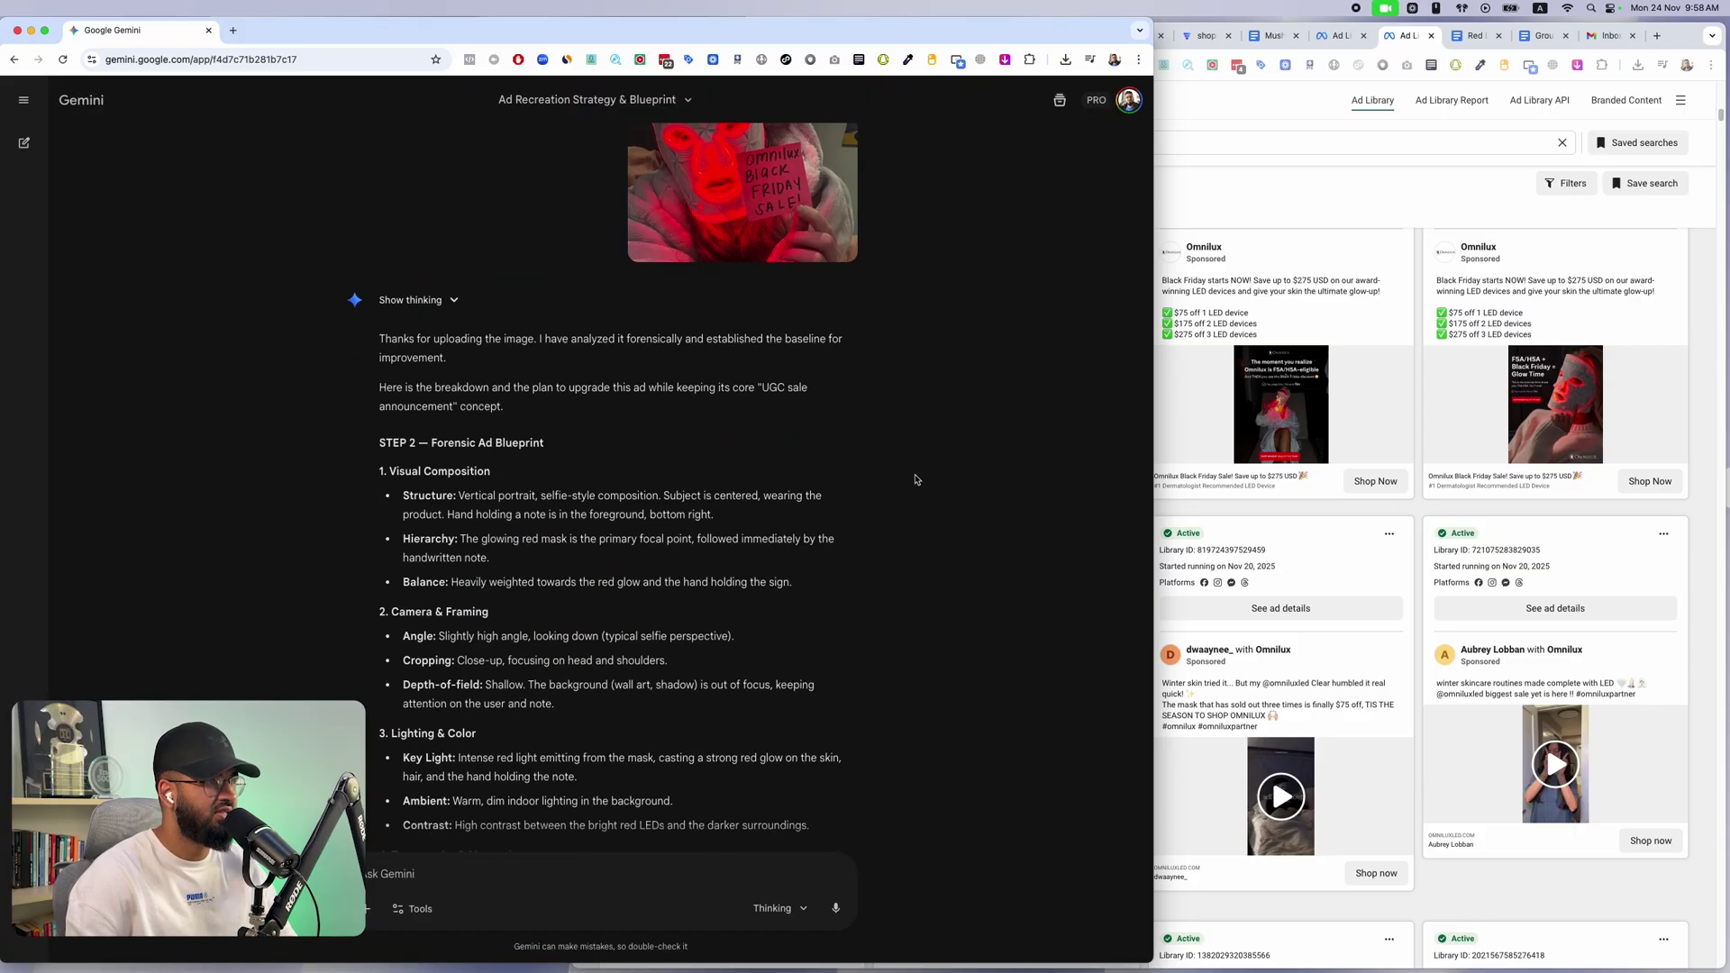
scroll(915, 480, down, 15)
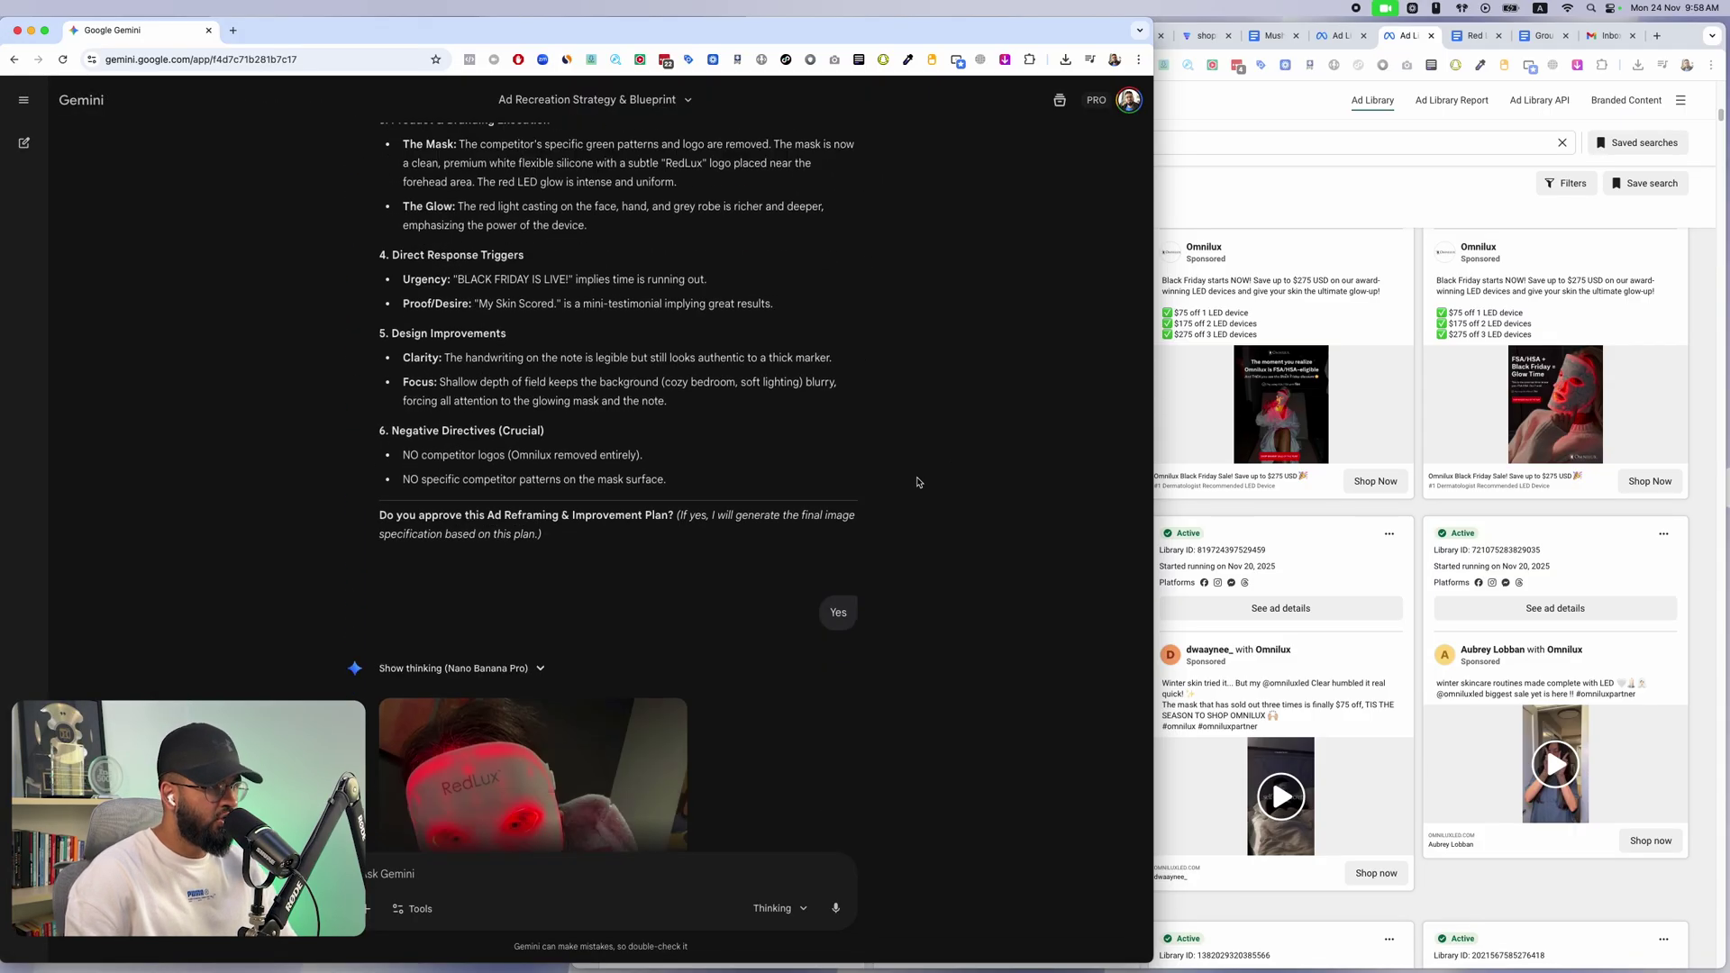
scroll(917, 482, down, 5)
click(532, 523)
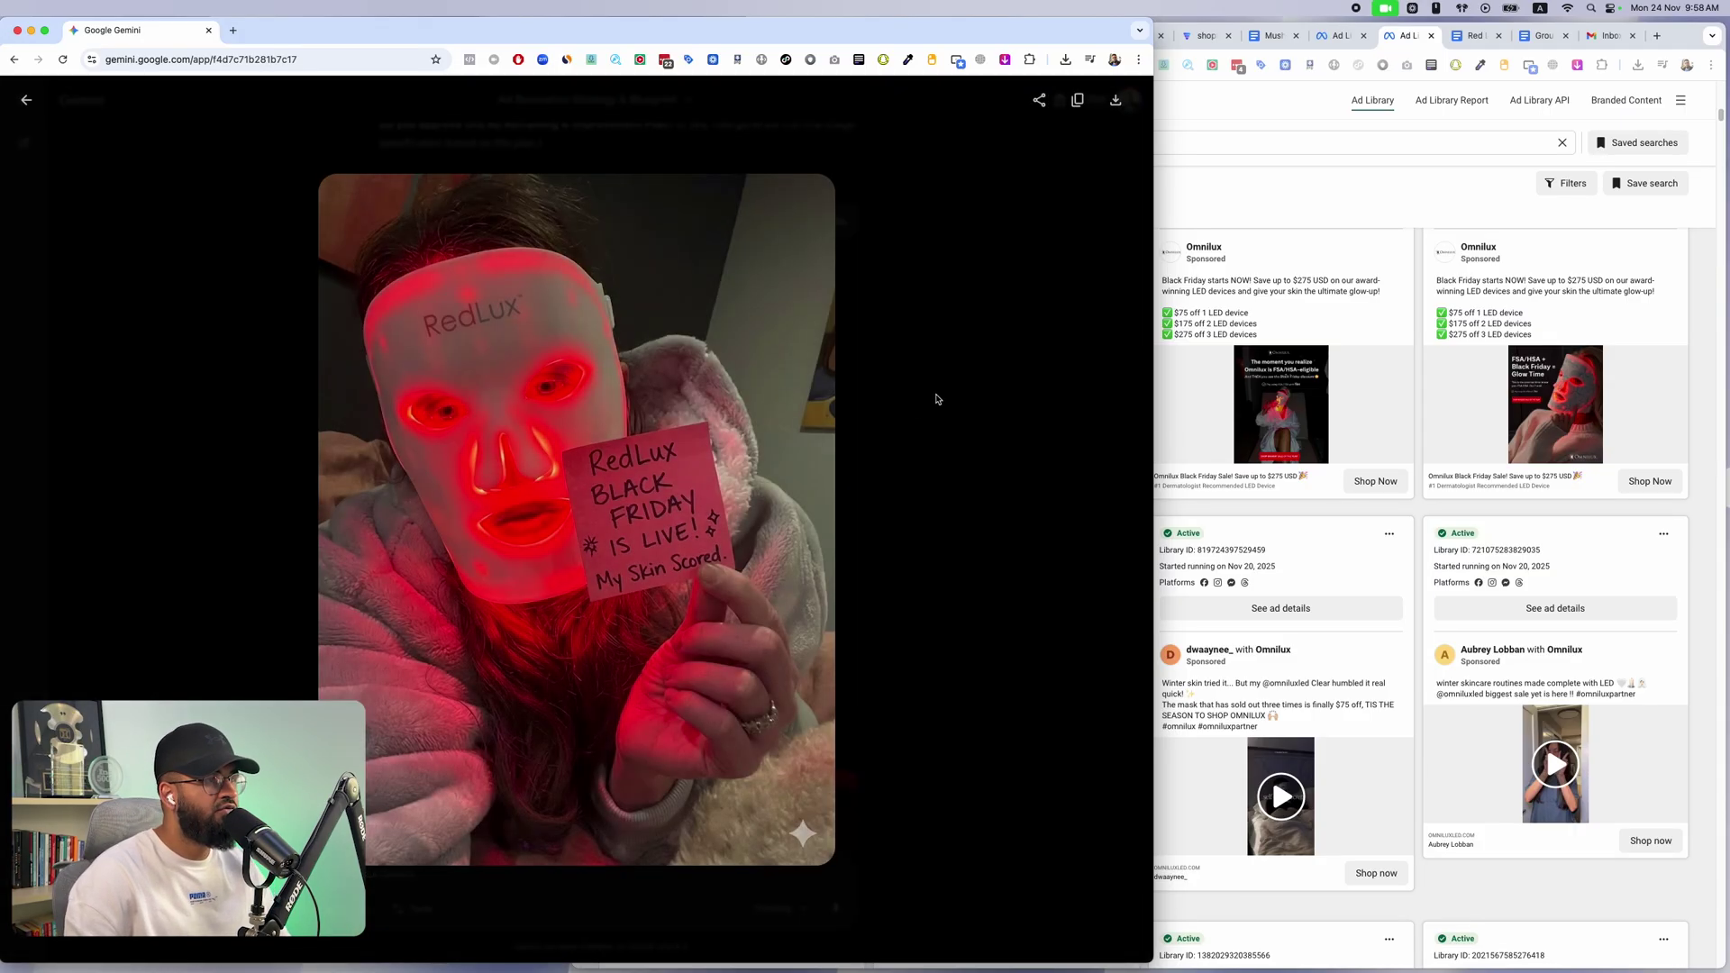
drag(871, 25, 1326, 28)
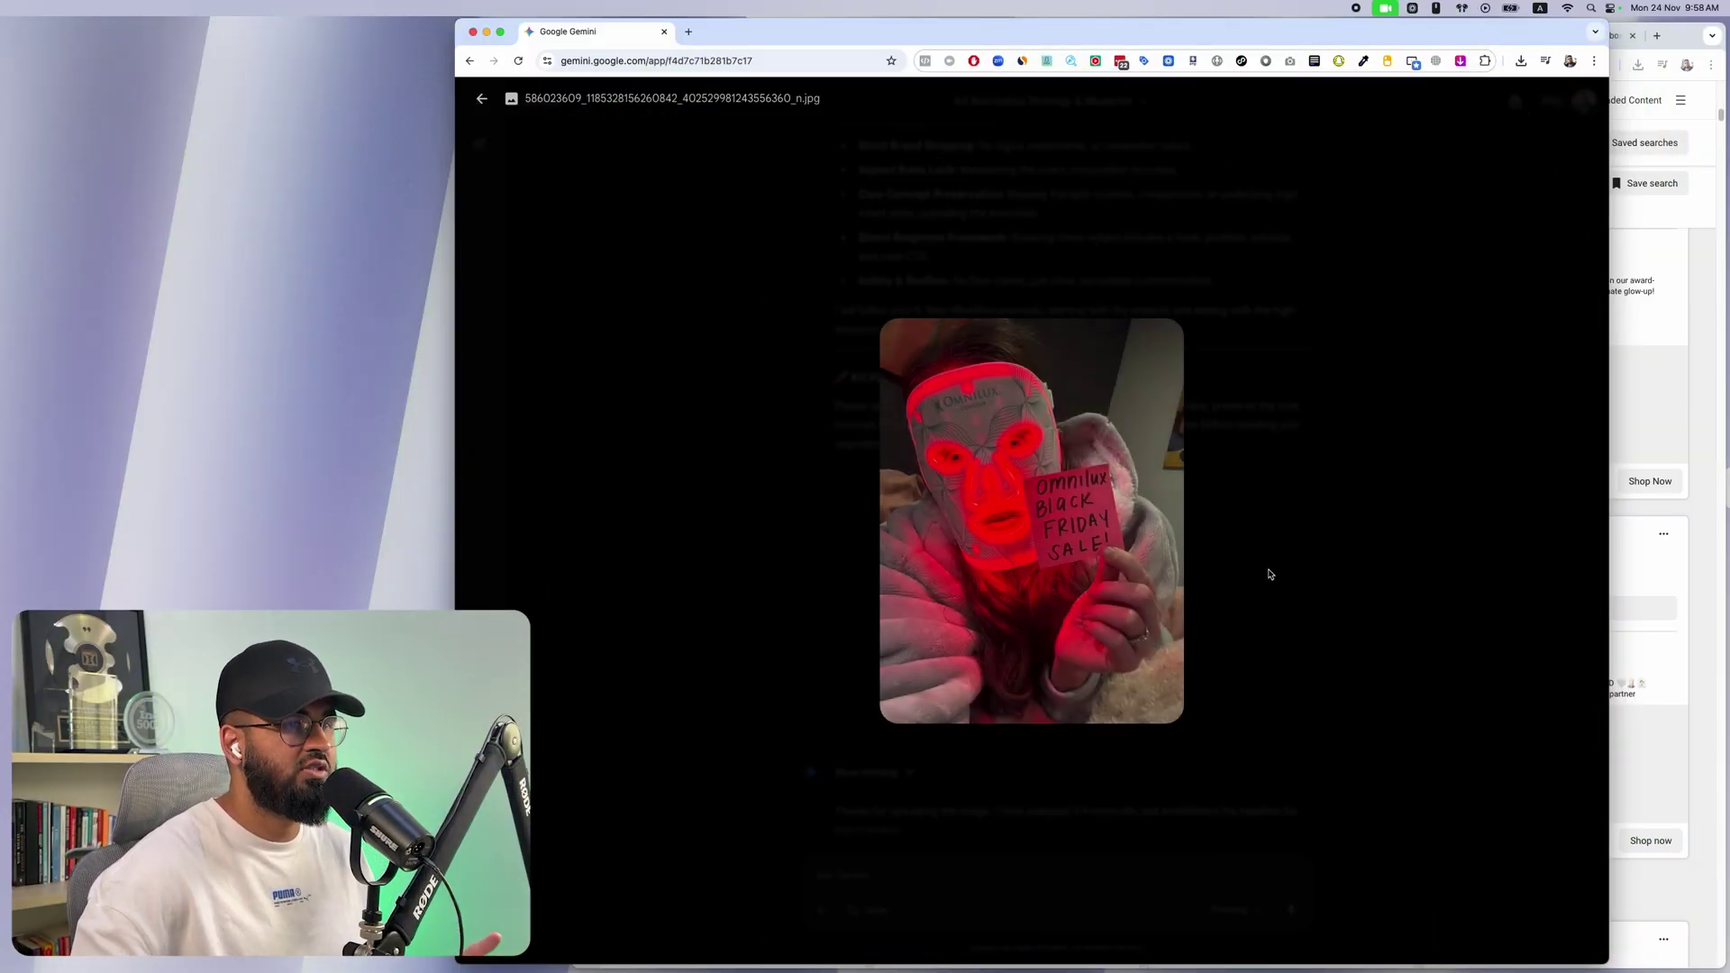
Close the enlarged original Omnilux ad to get back to the chat
scroll(1271, 574, up, 3)
scroll(1271, 574, up, 2)
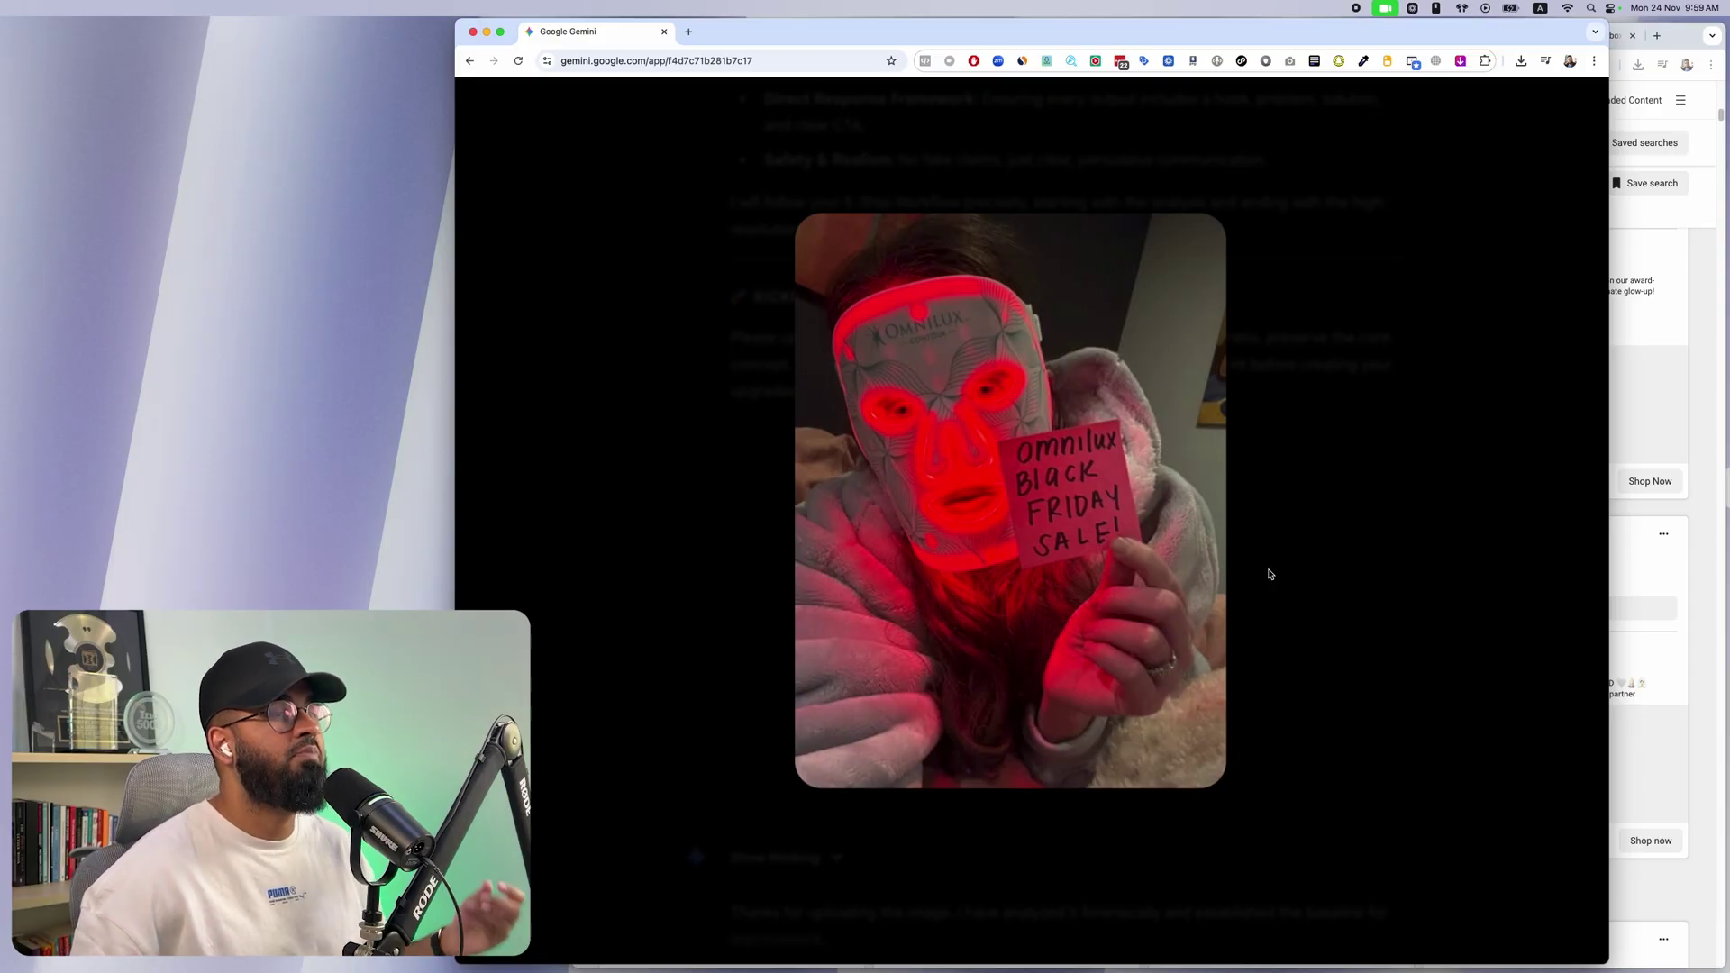
click(1270, 574)
Open the generated RedLux Black Friday mask image full-size, inspect it, then close it
scroll(1275, 568, down, 3)
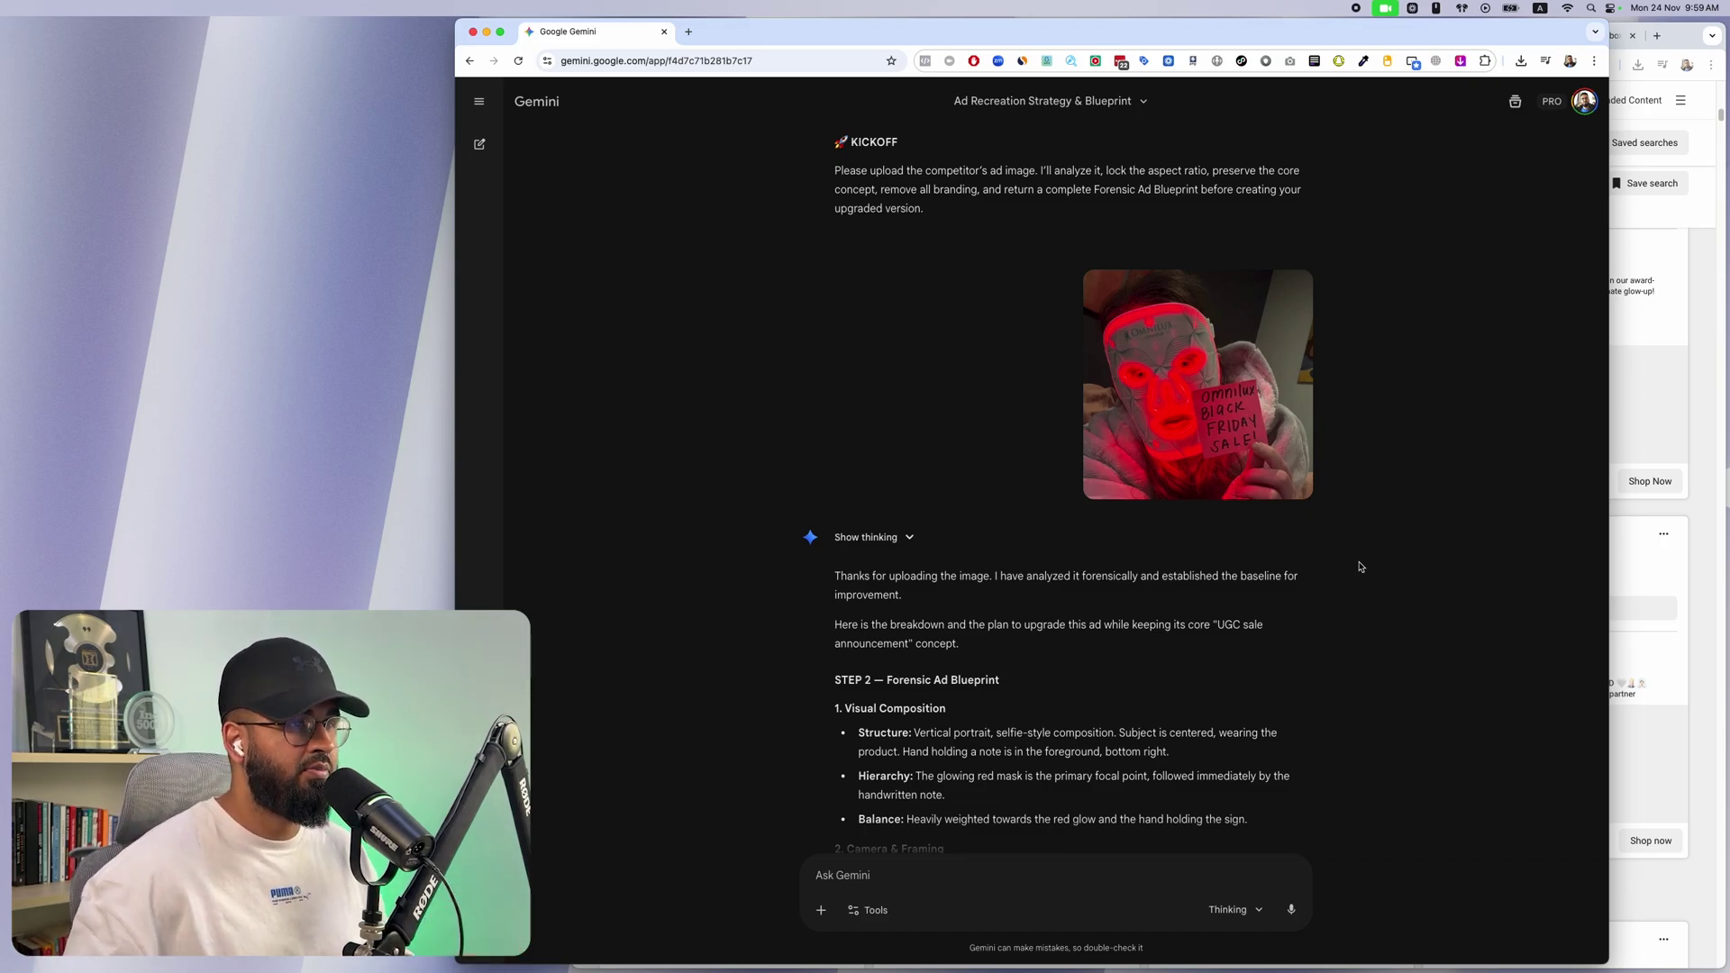
scroll(1361, 570, down, 15)
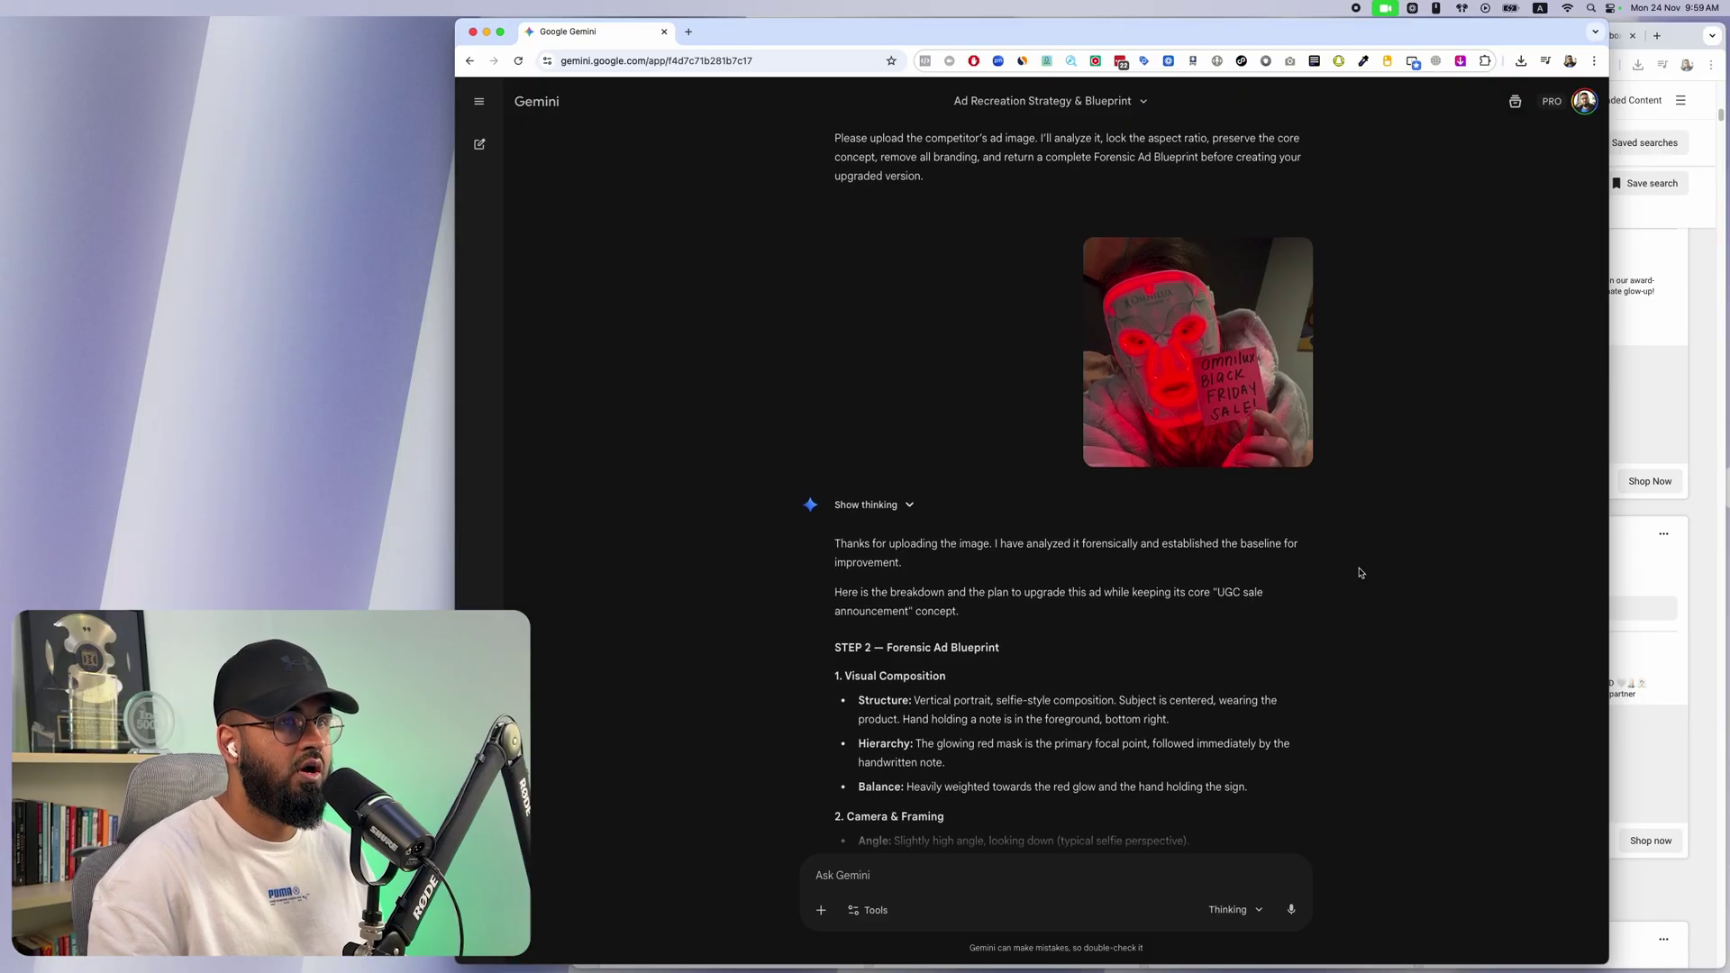
scroll(1361, 573, down, 15)
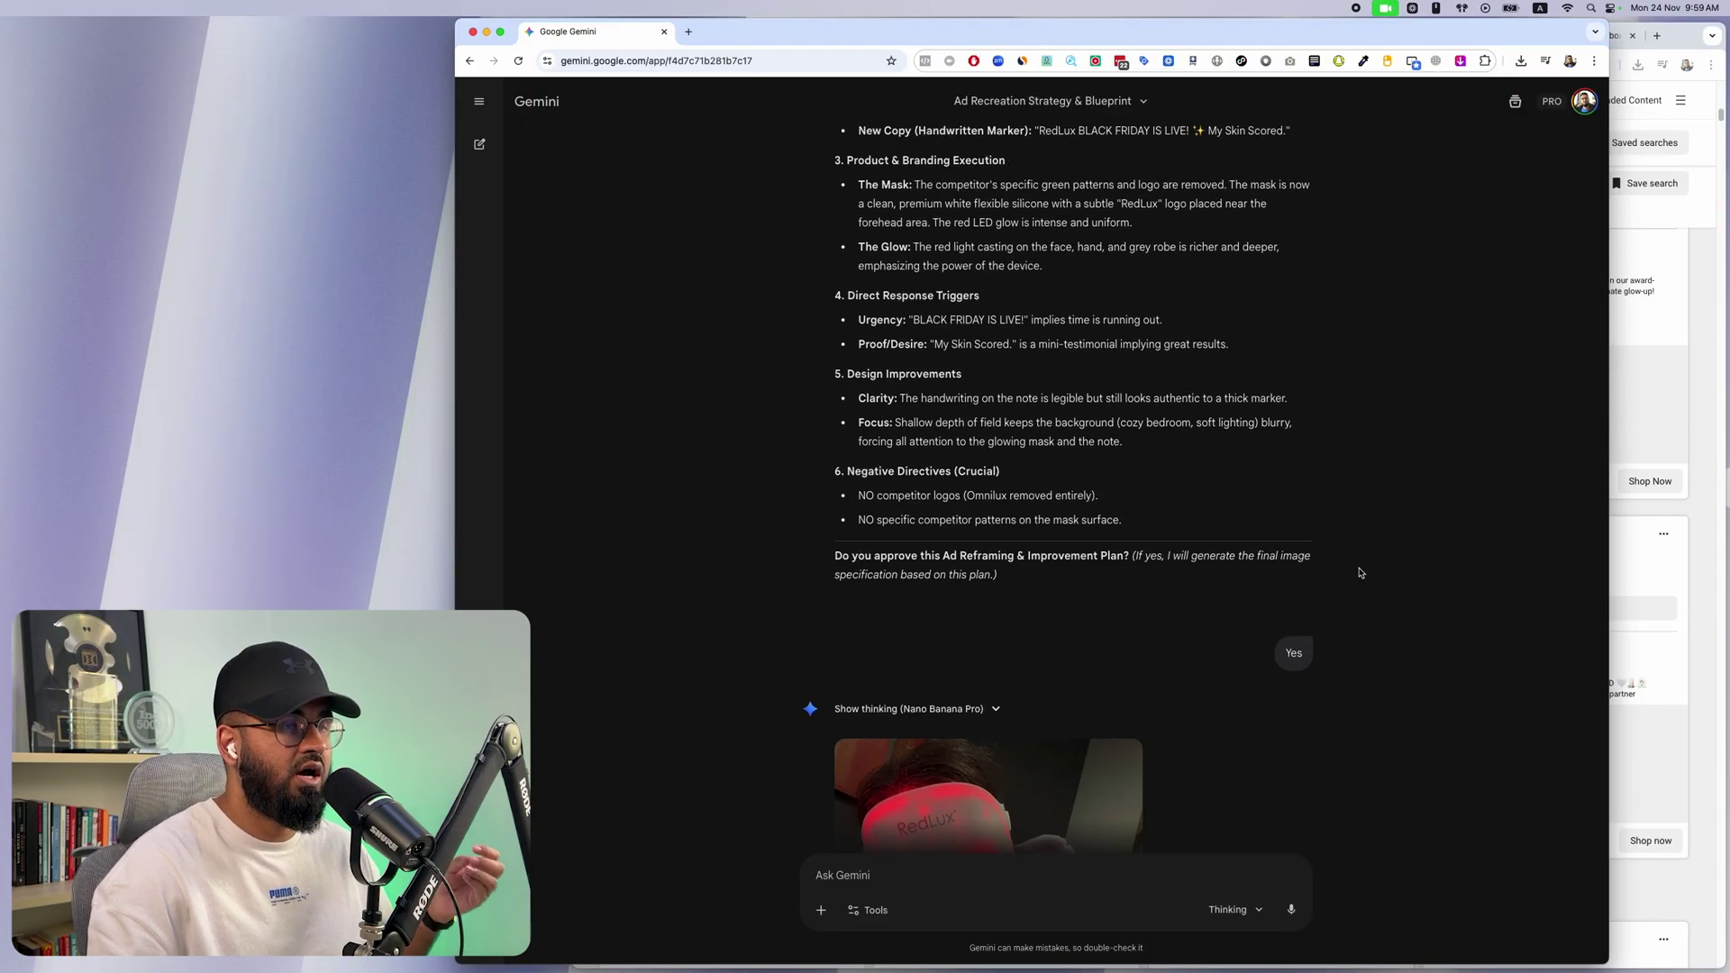
click(895, 614)
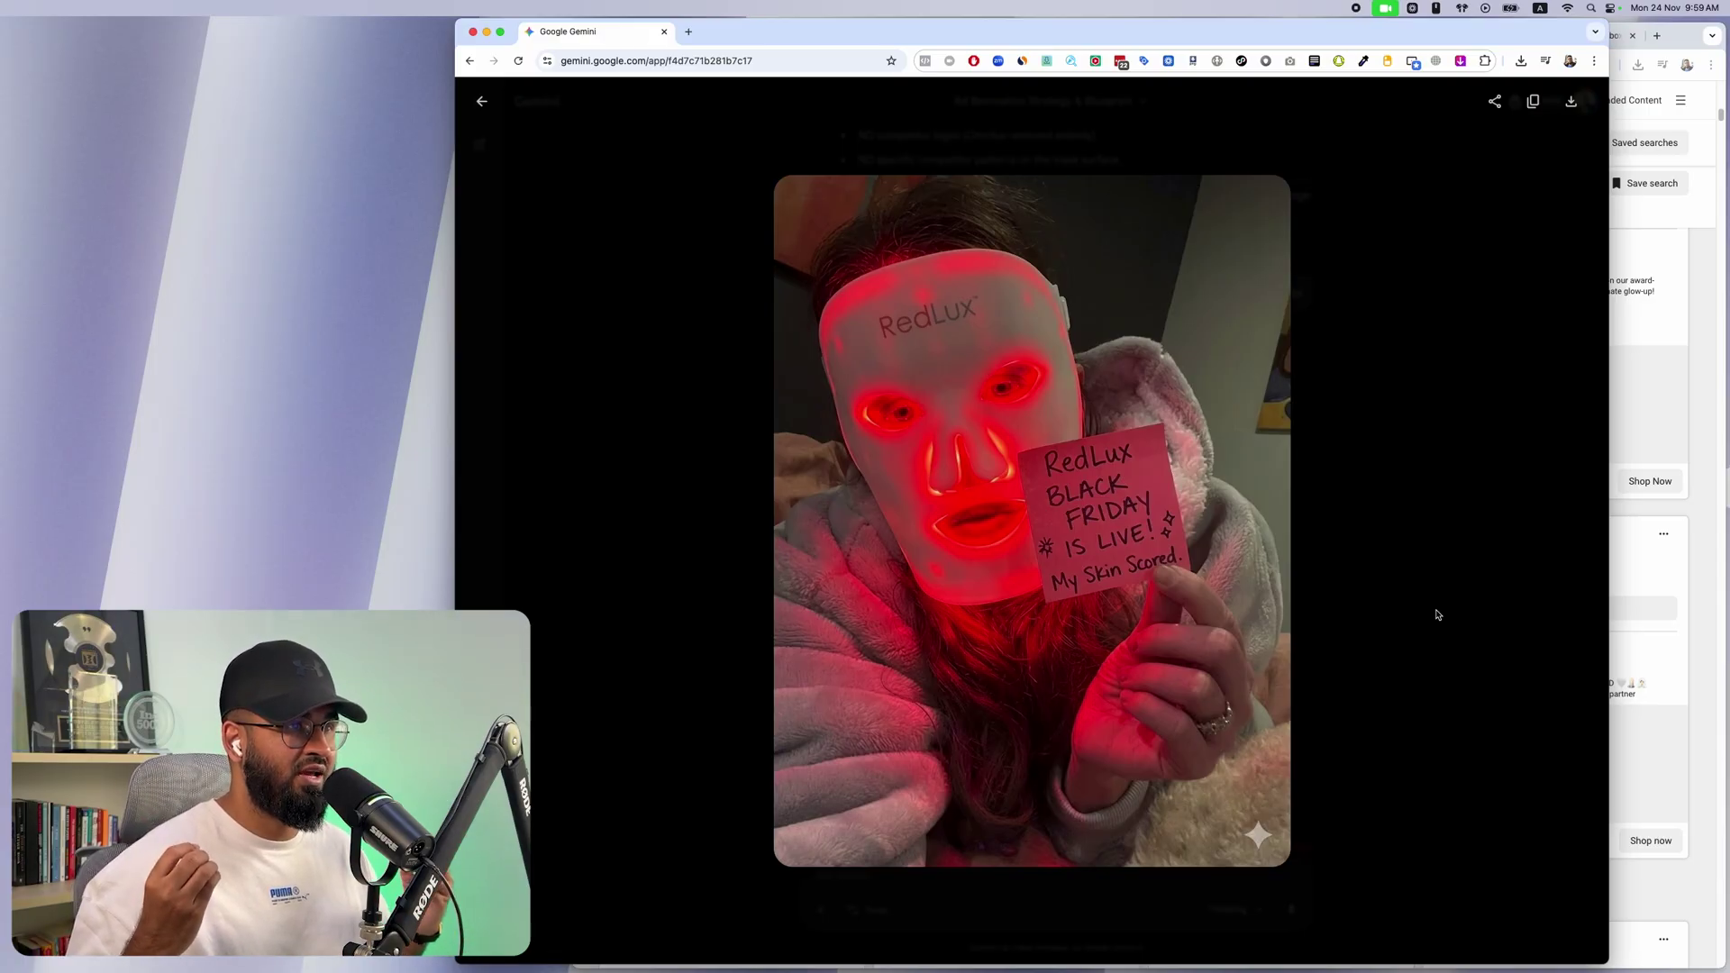
scroll(970, 388, up, 5)
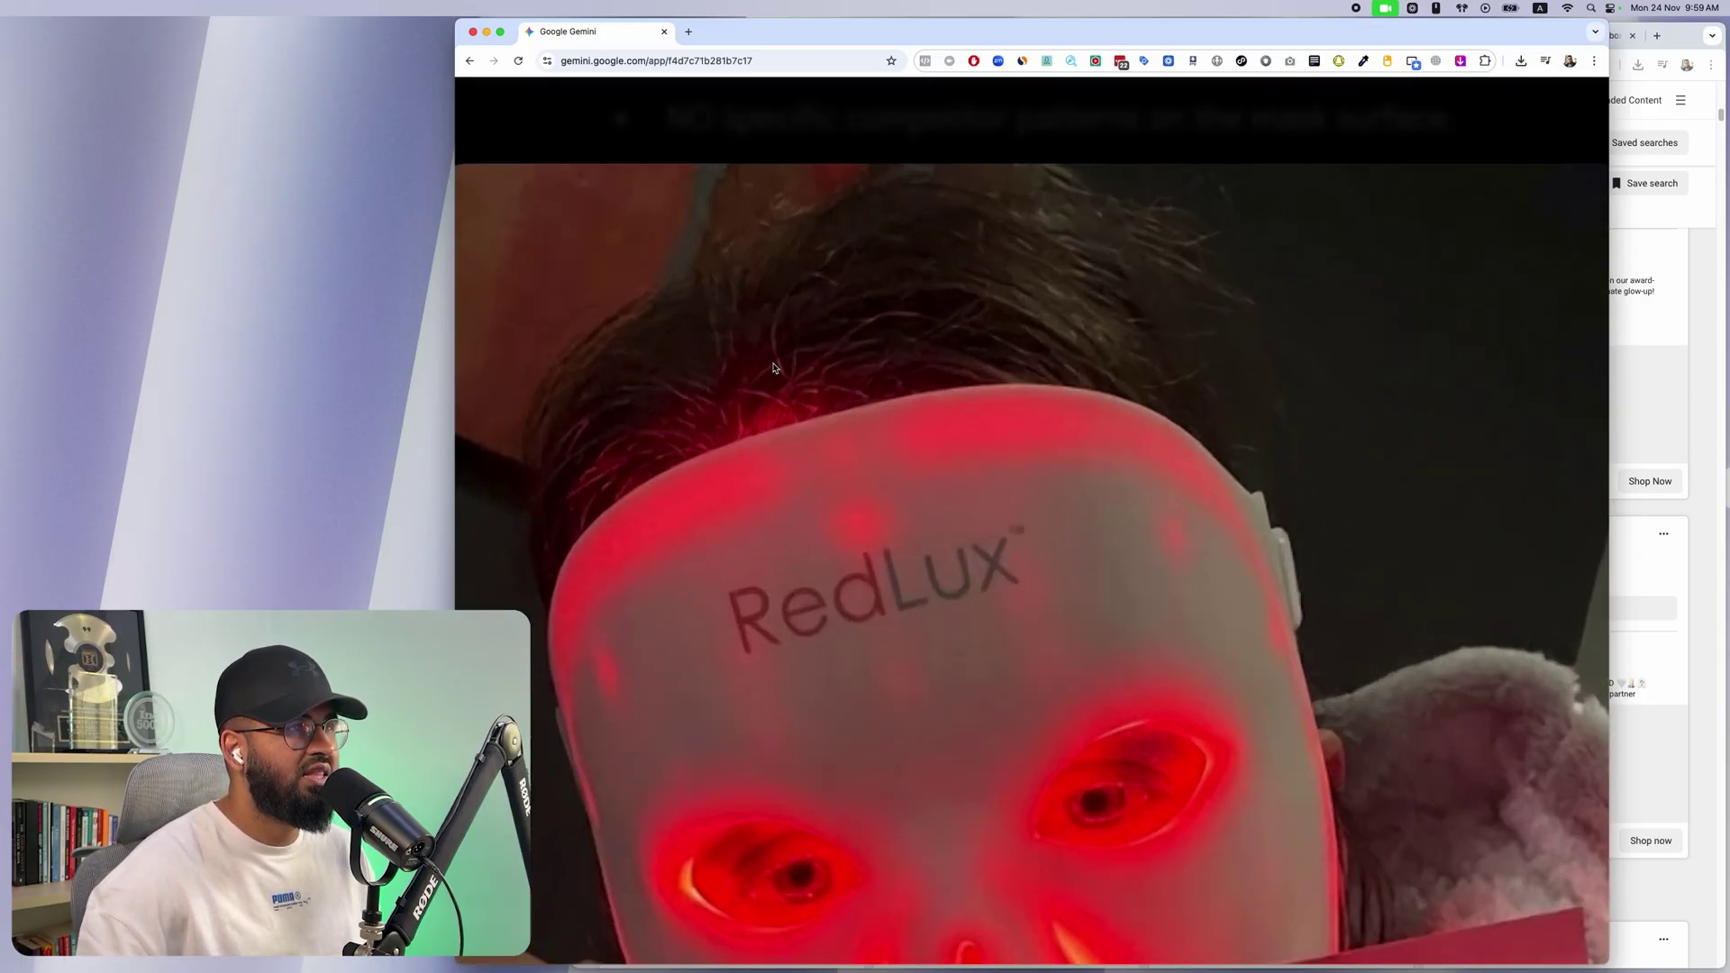
scroll(773, 367, down, 5)
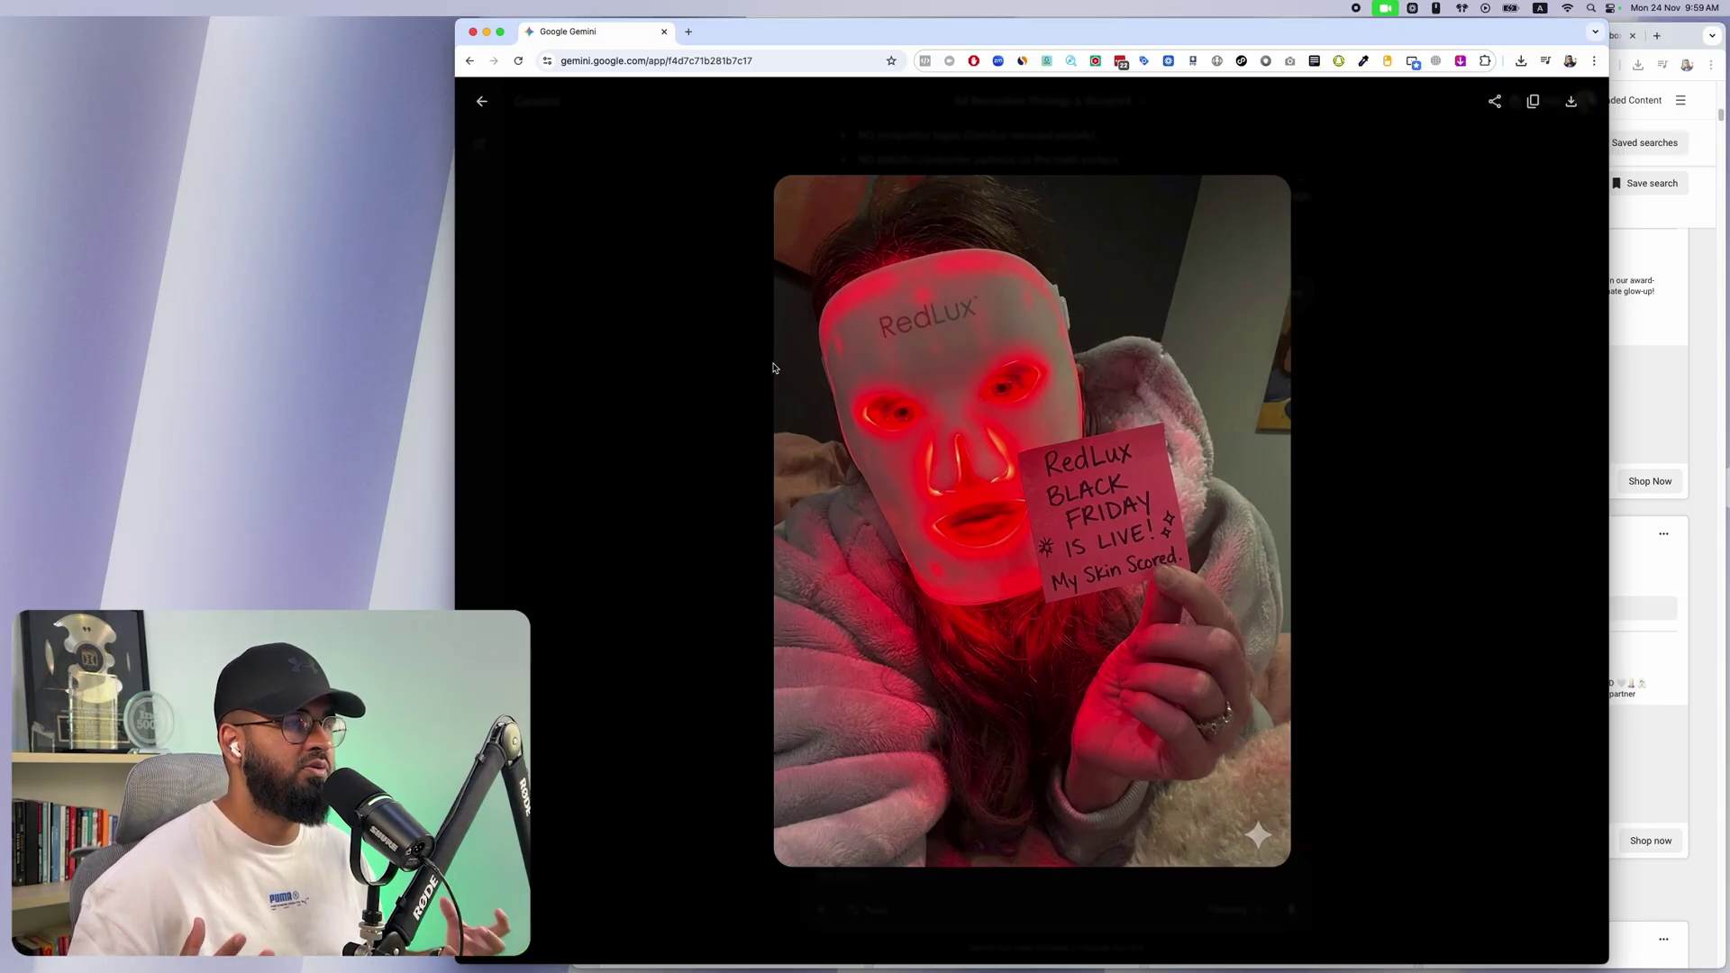
key(Escape)
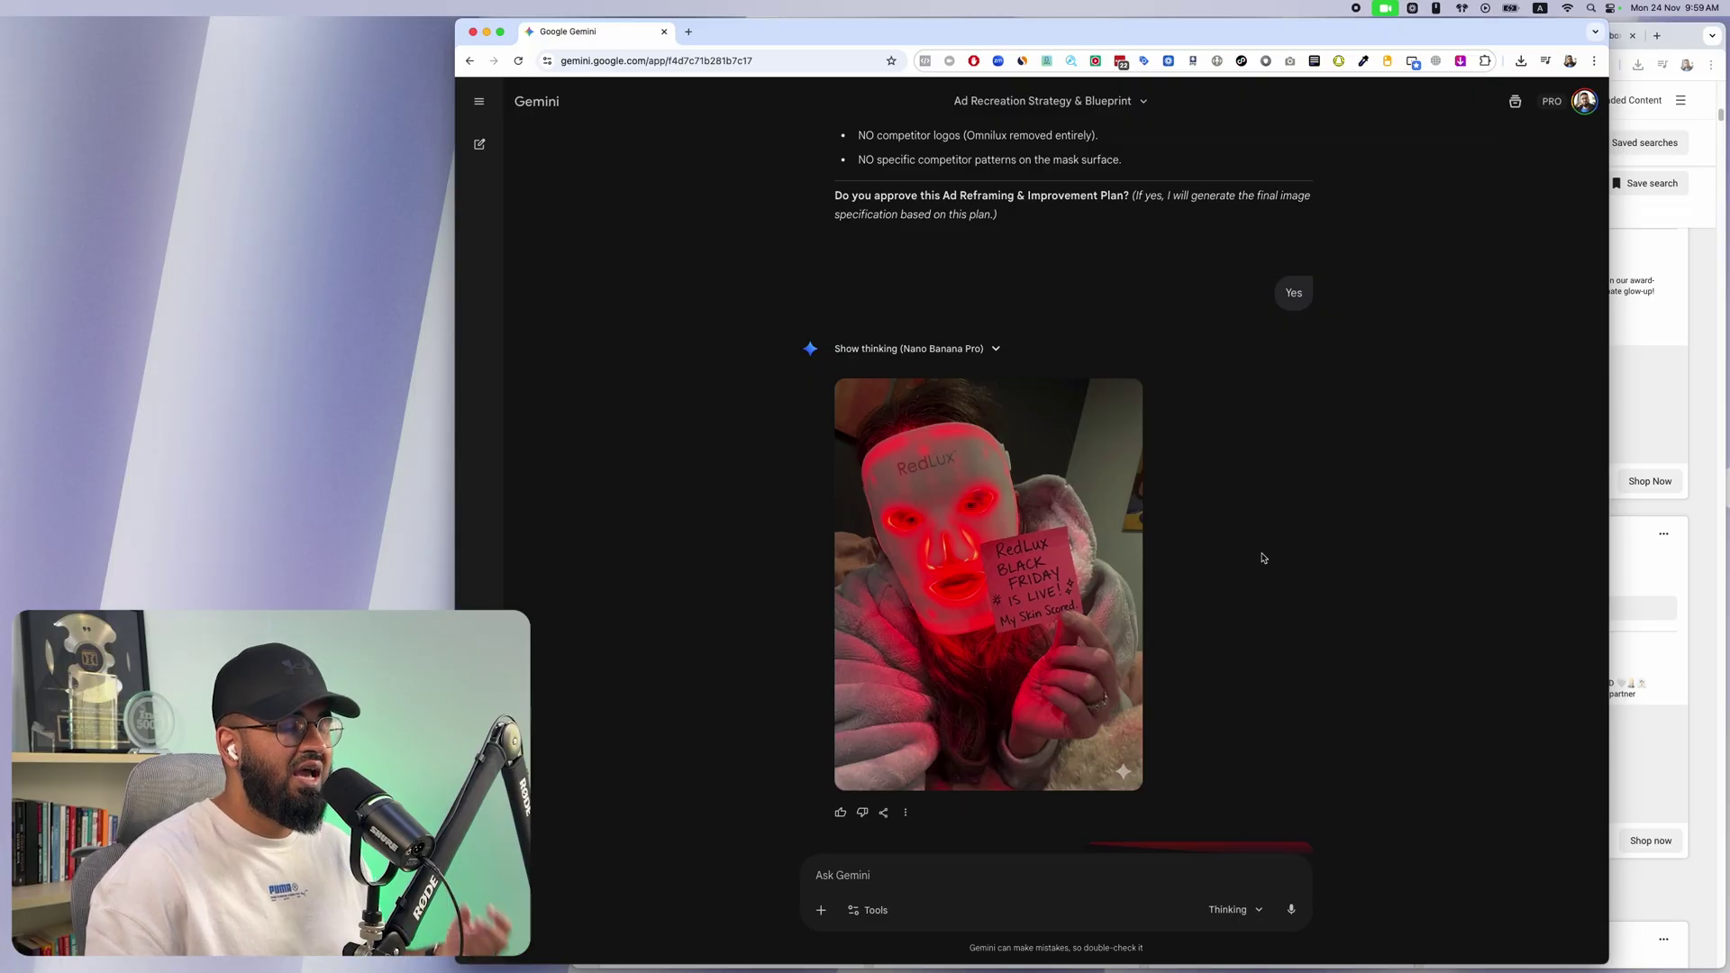
scroll(1262, 555, down, 6)
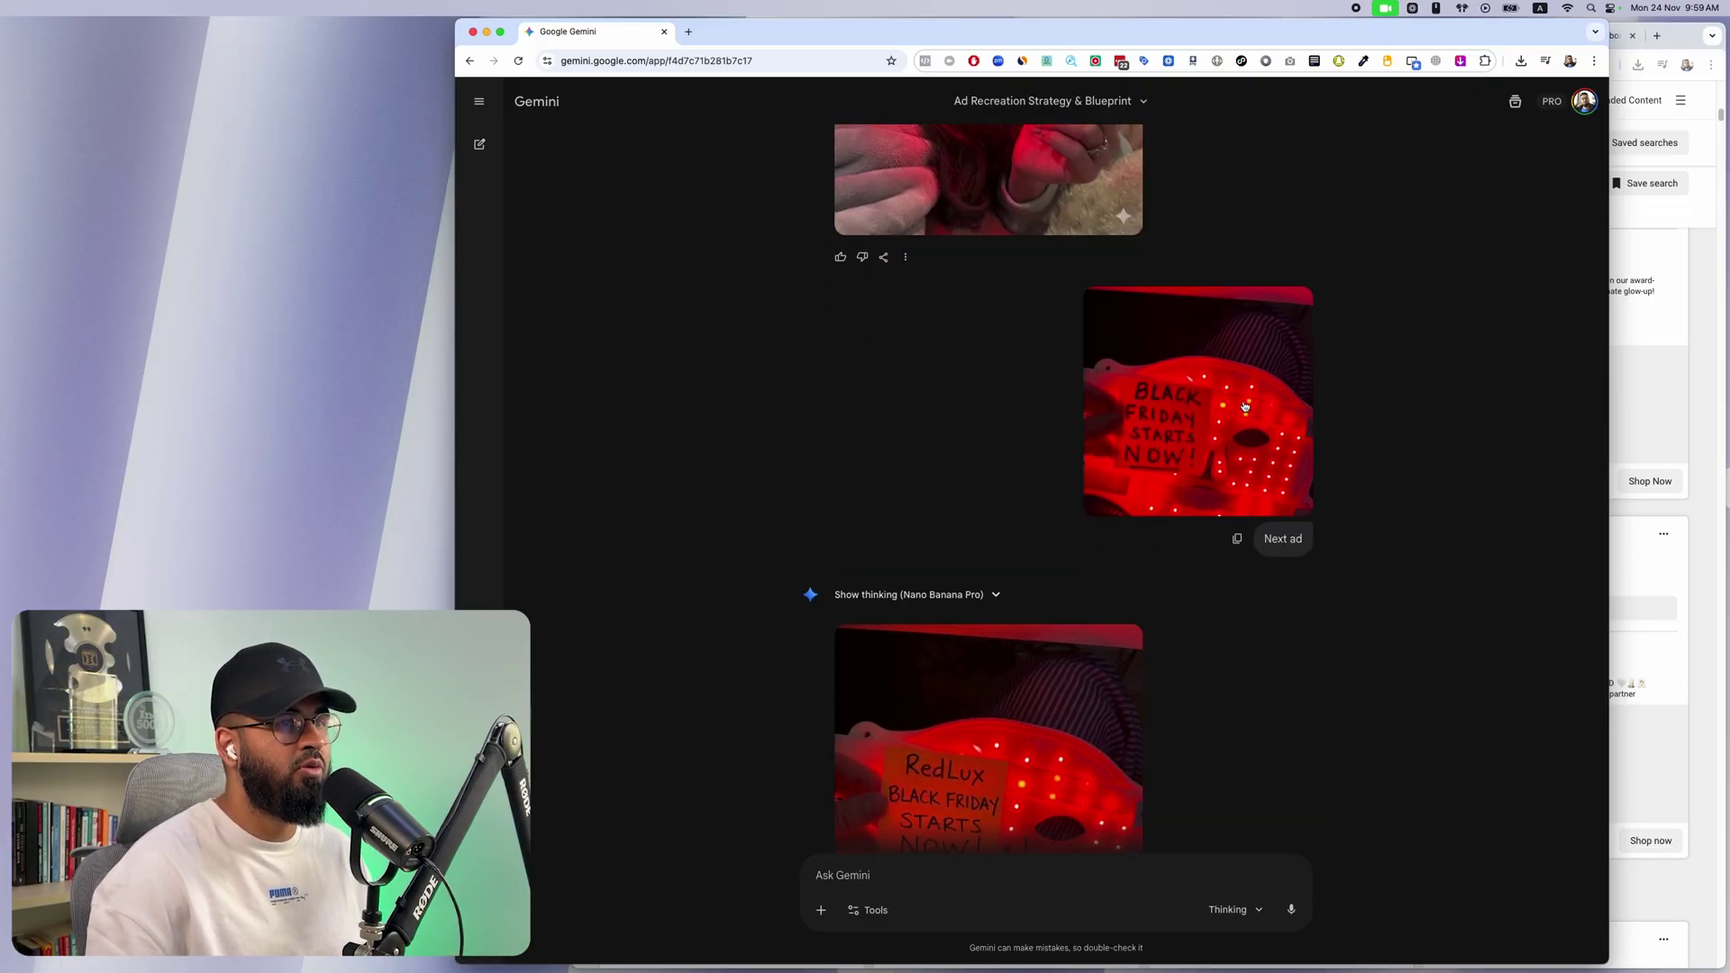
click(1303, 477)
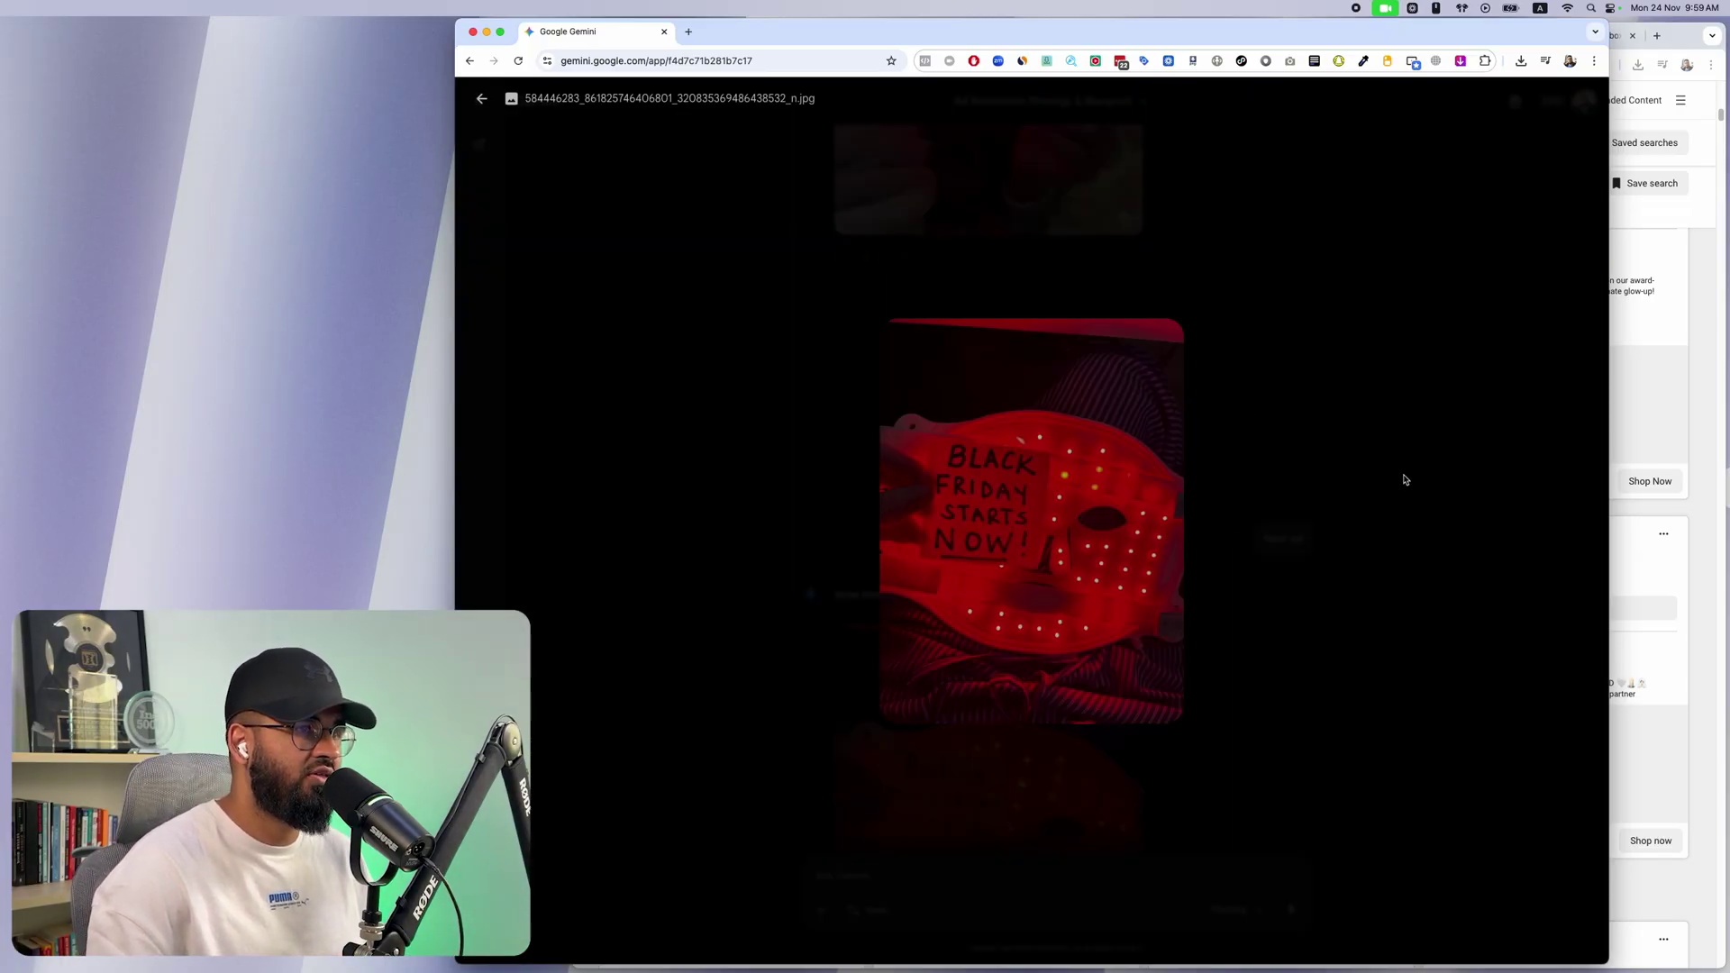
key(Escape)
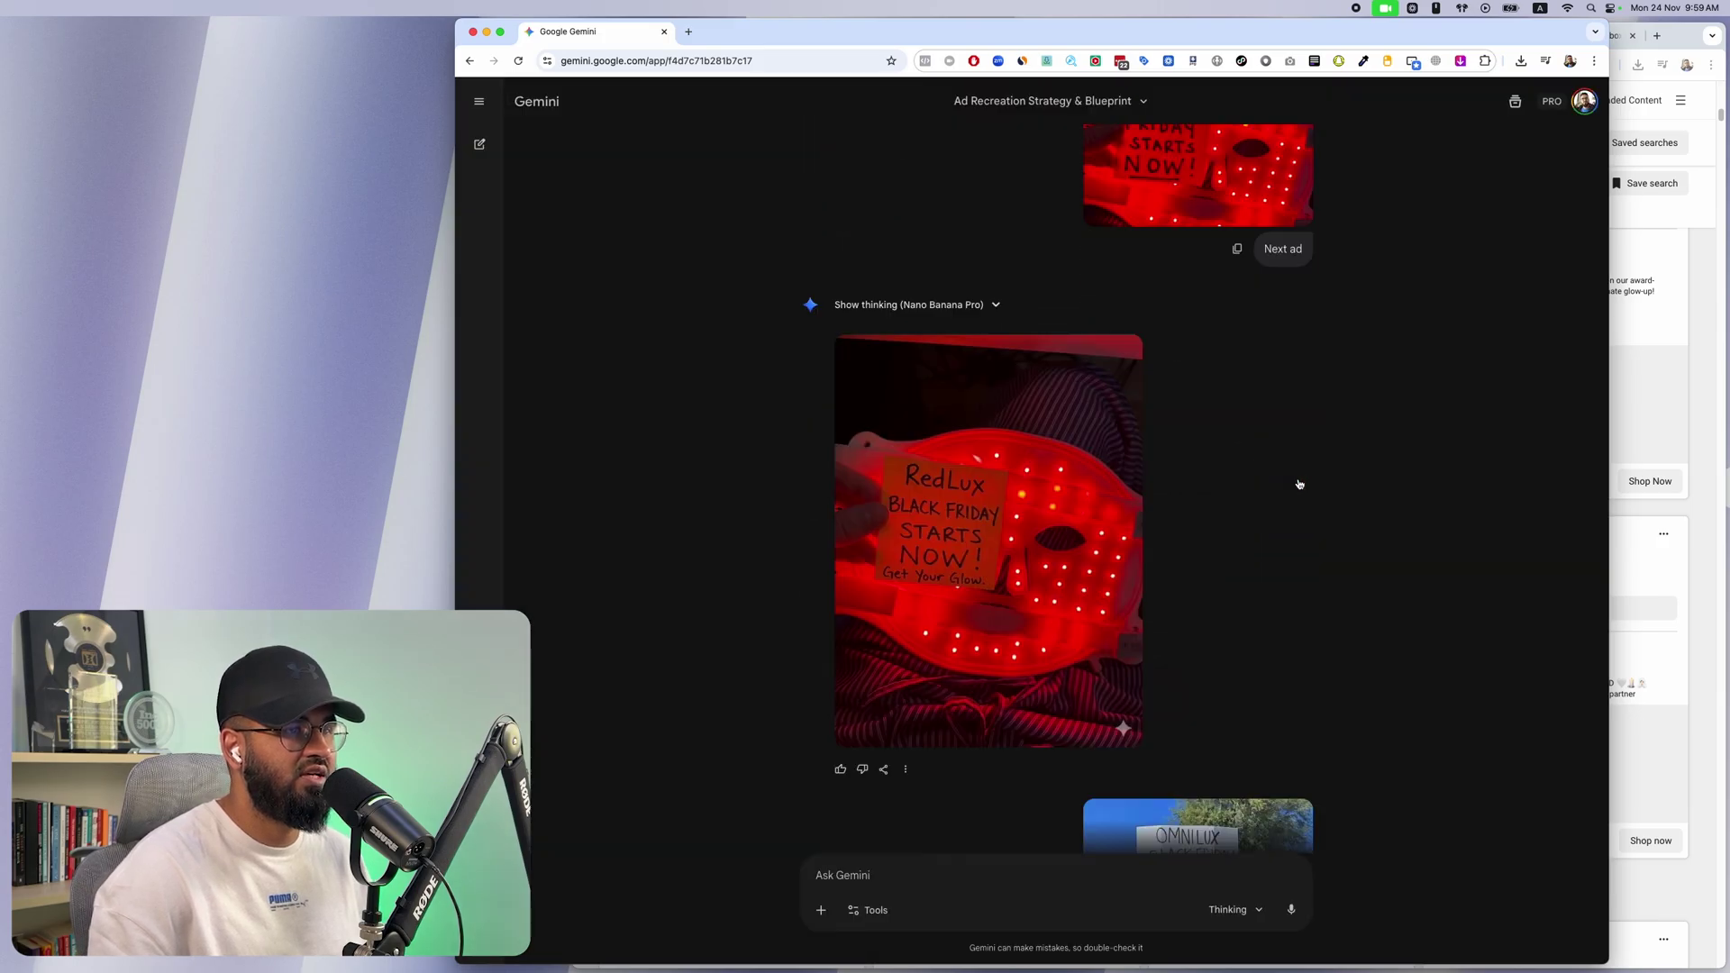
click(1093, 436)
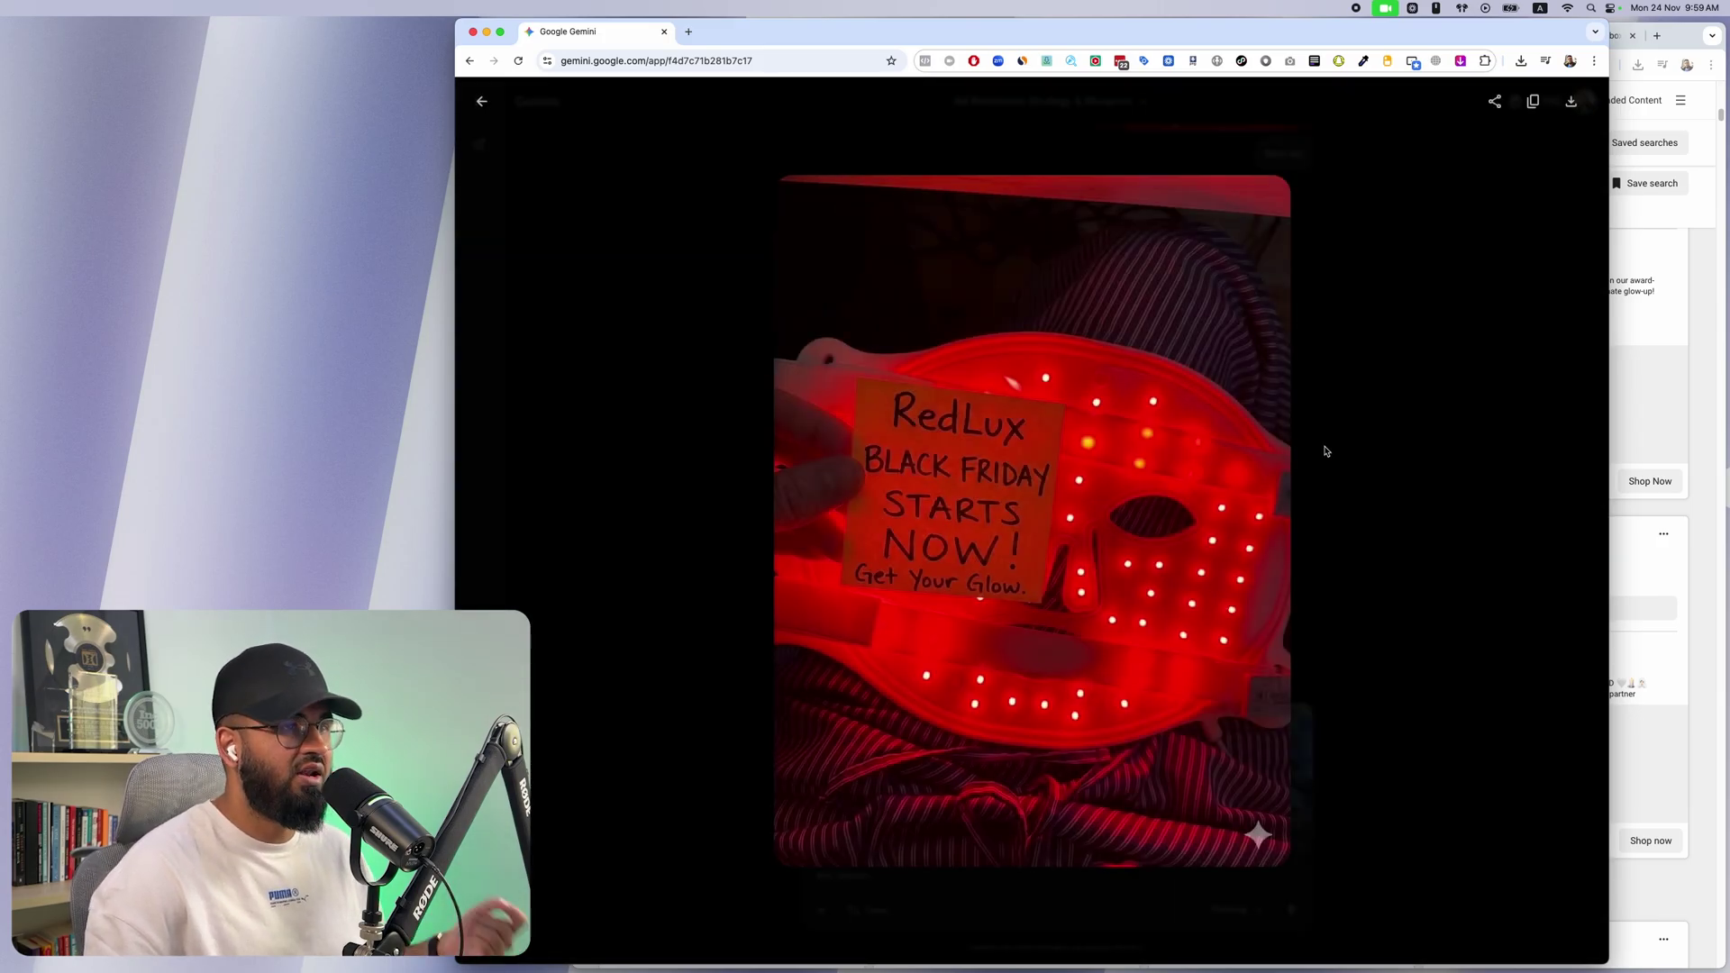
key(Escape)
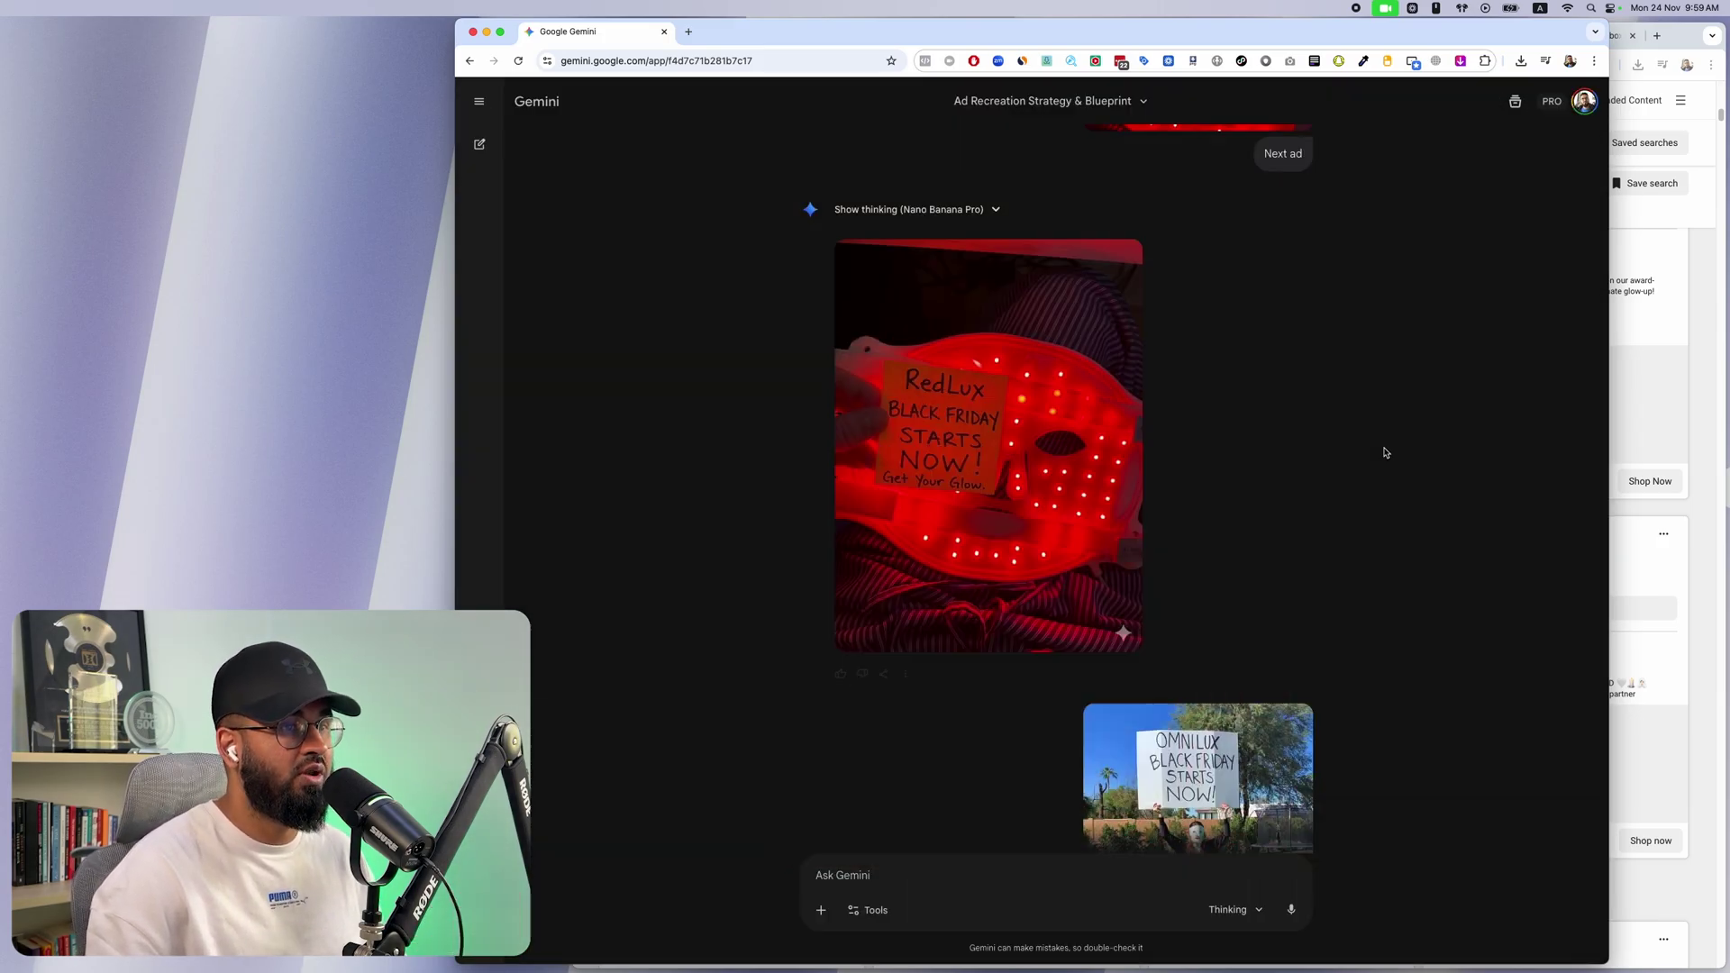
scroll(1385, 452, down, 5)
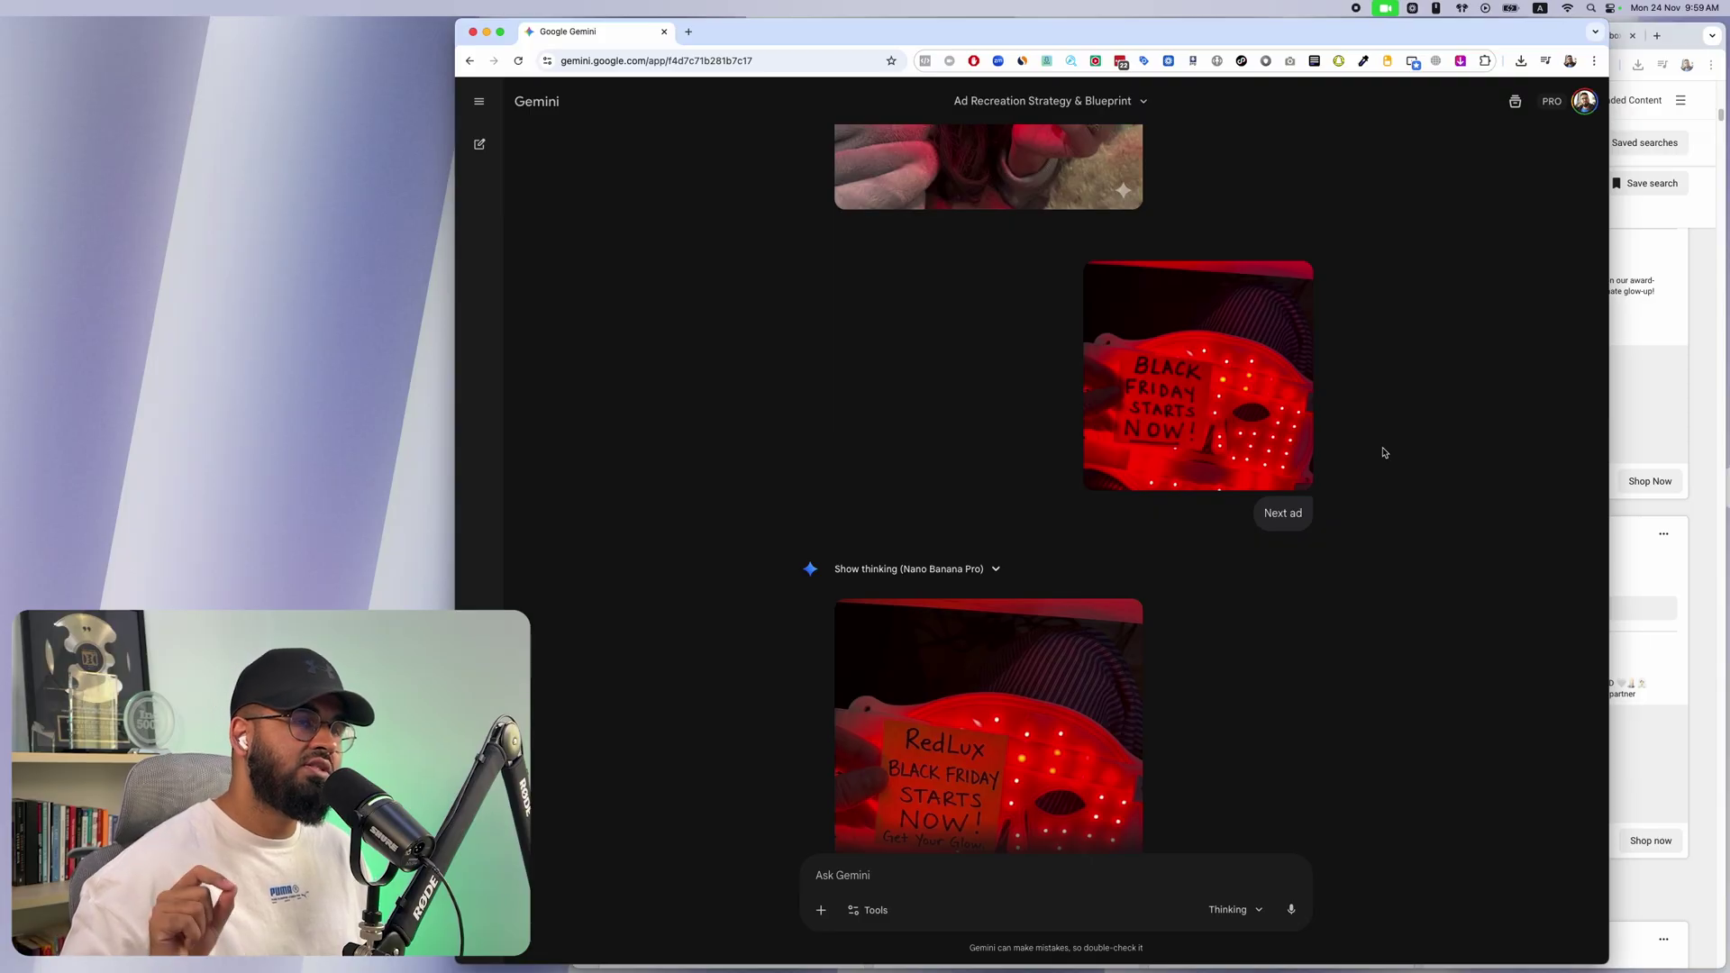
scroll(1181, 706, down, 3)
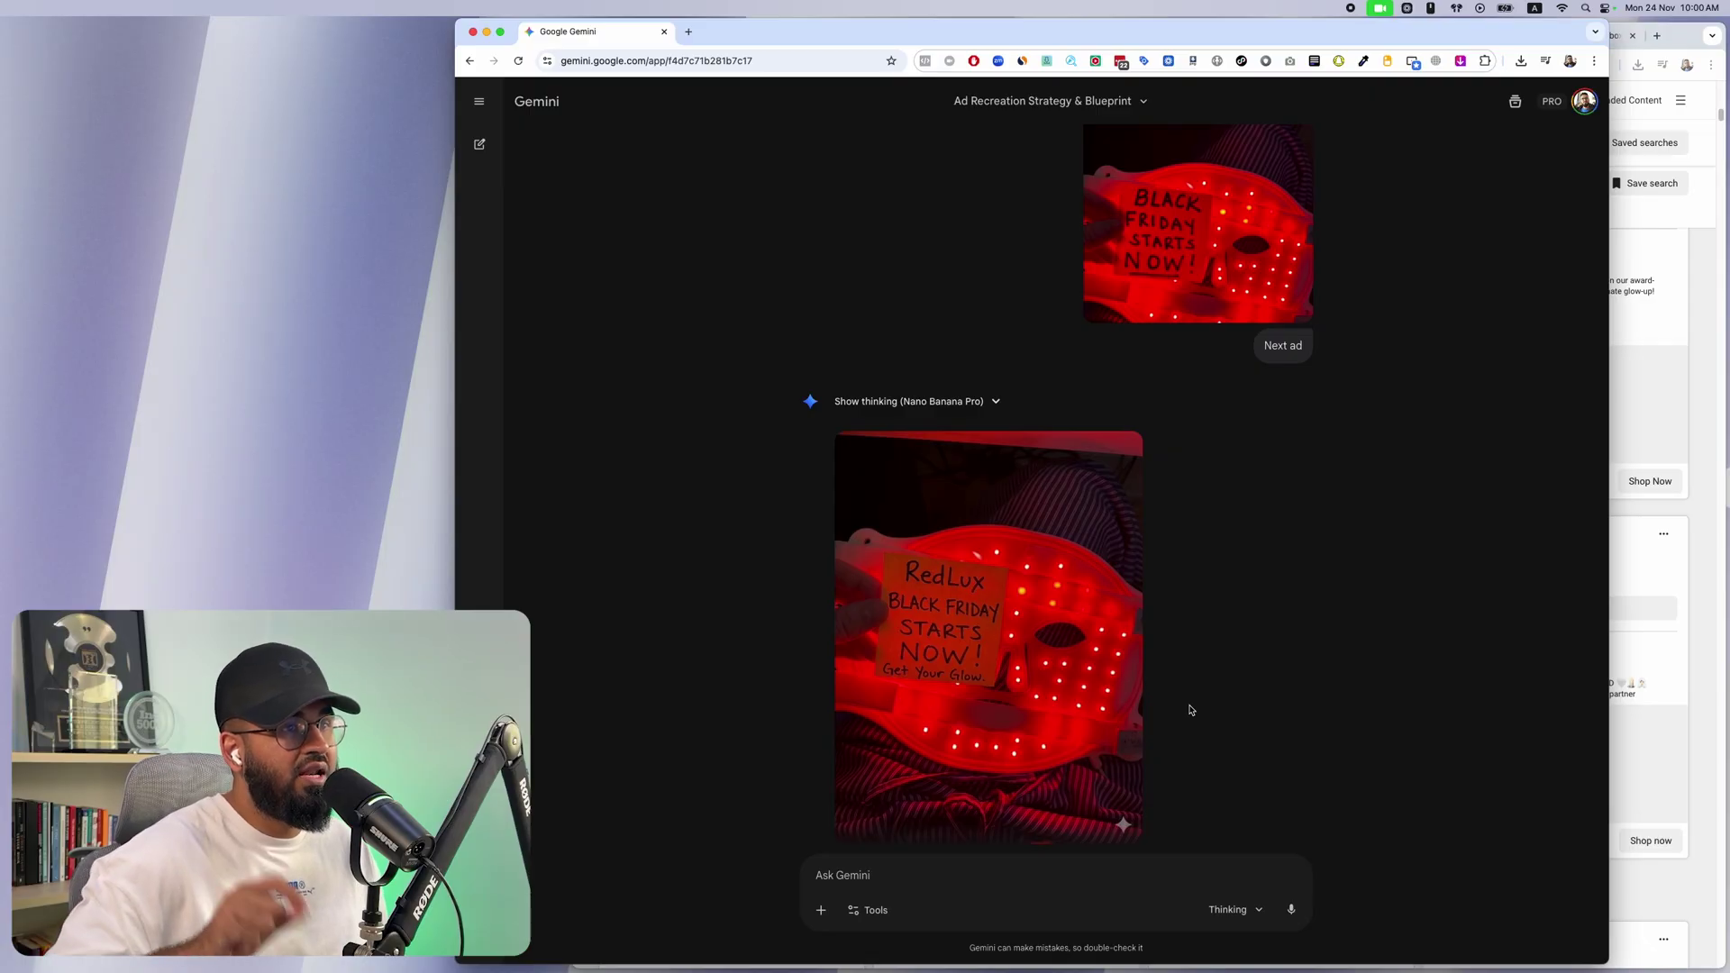
click(1201, 252)
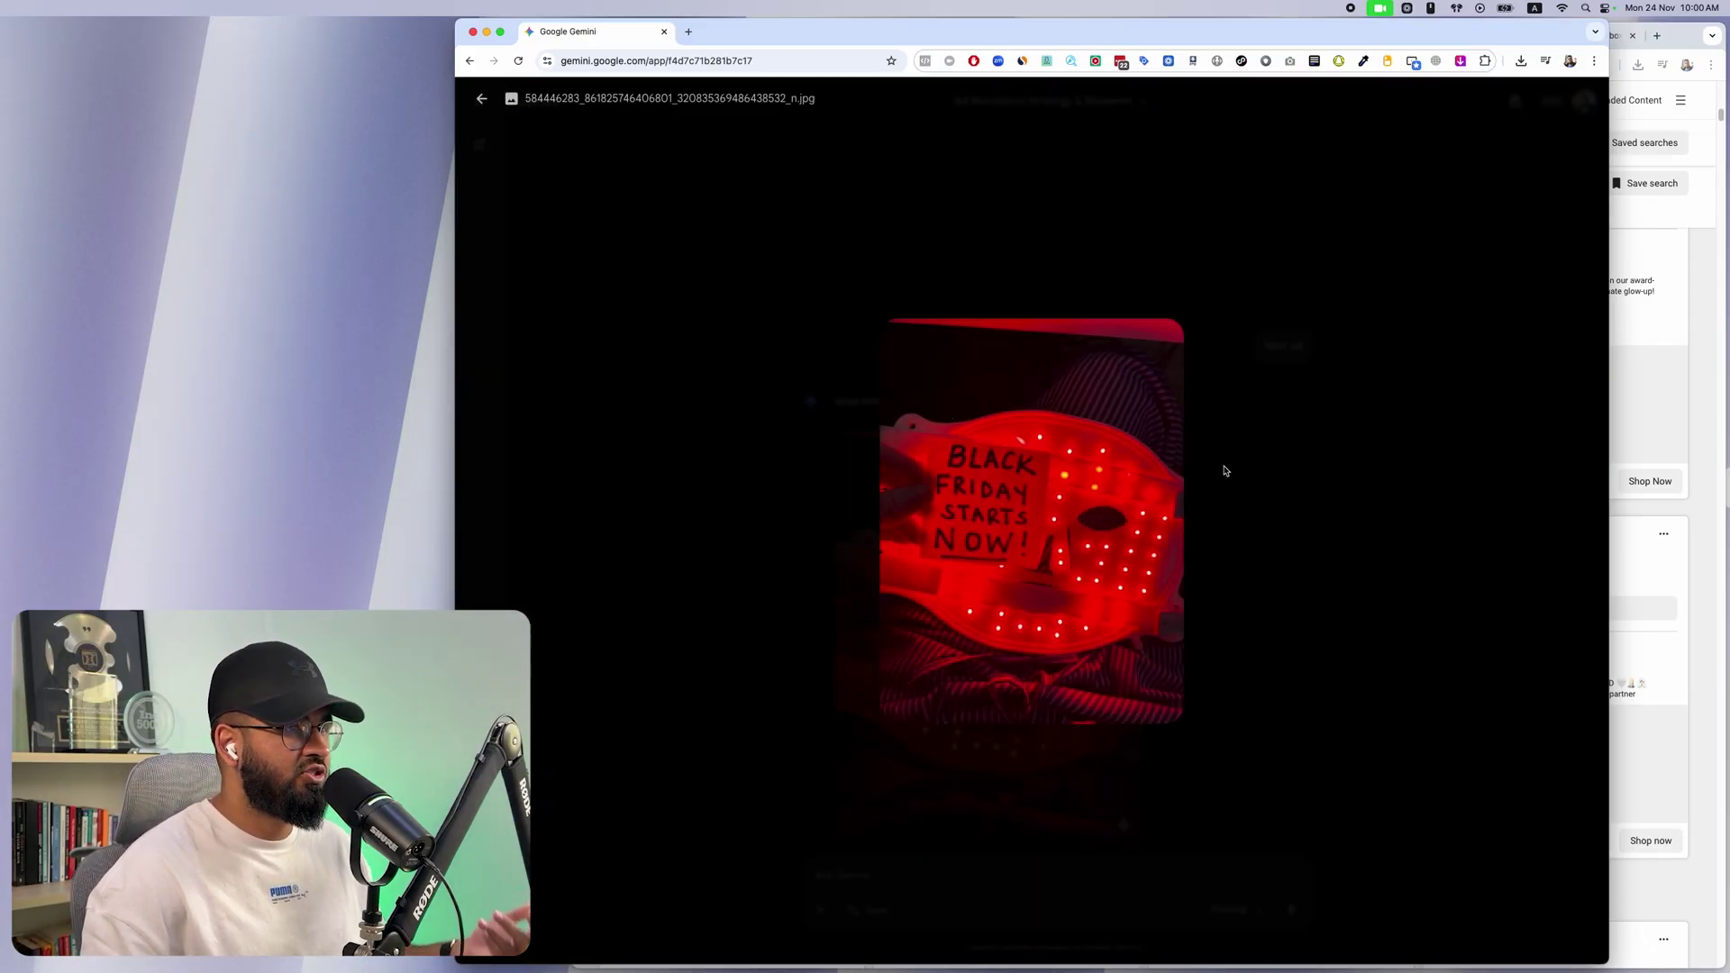
click(1363, 436)
click(960, 599)
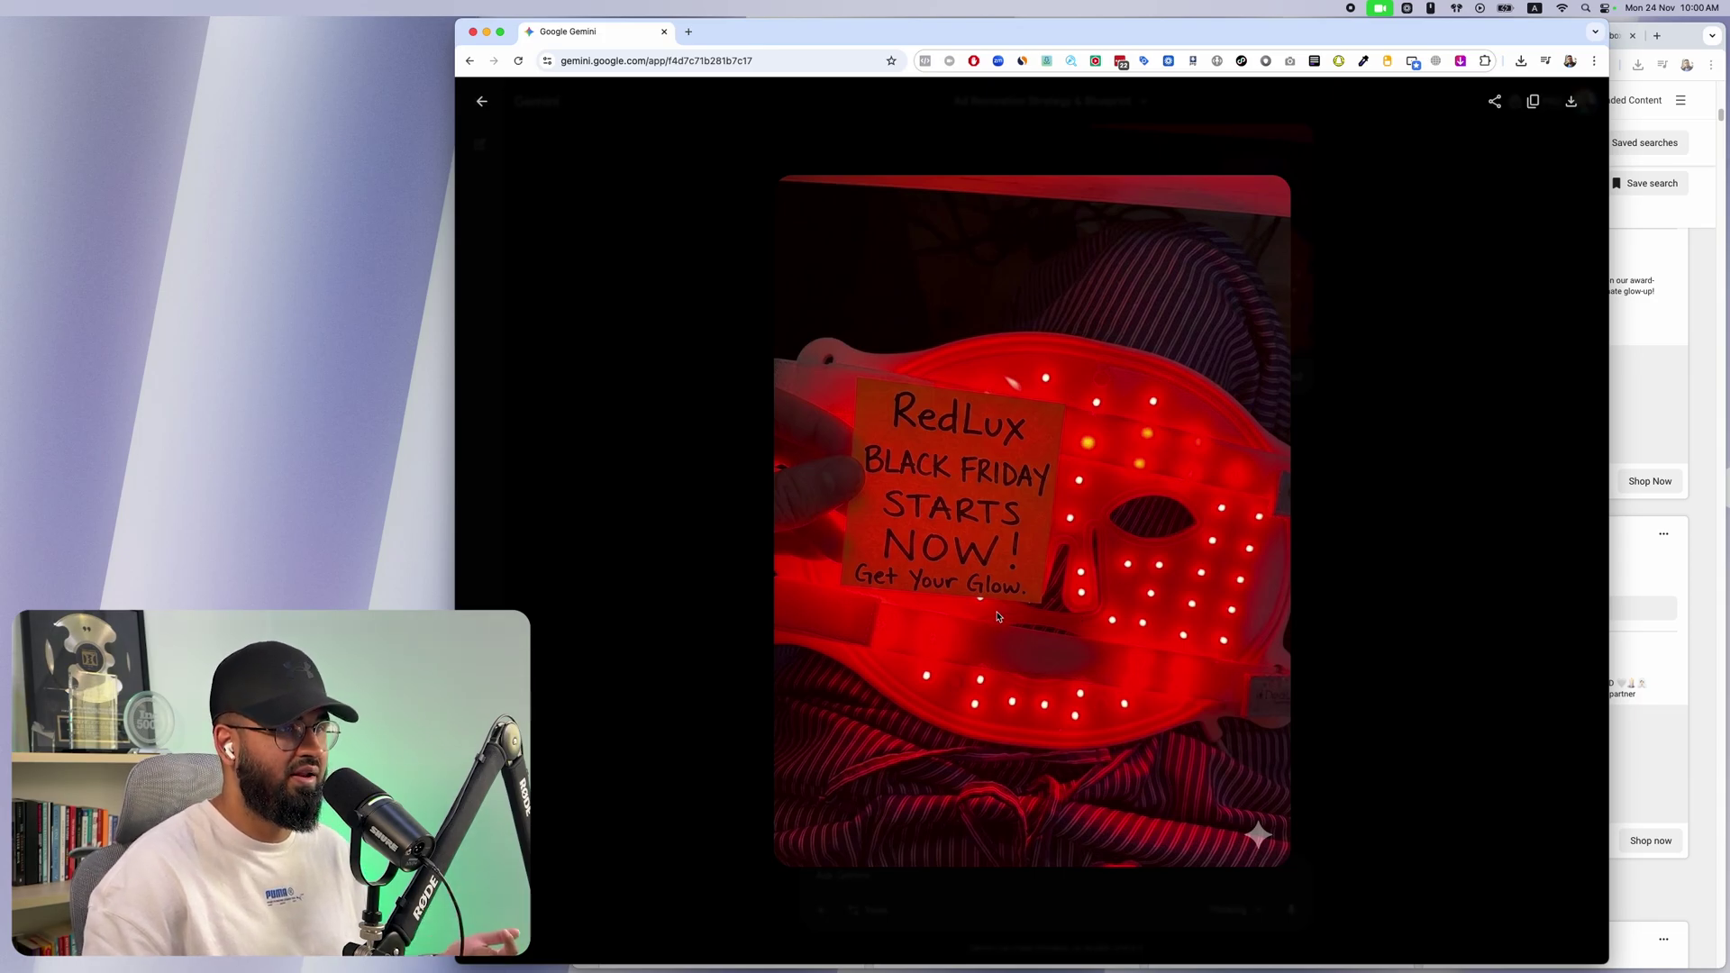
key(Escape)
scroll(1500, 524, down, 10)
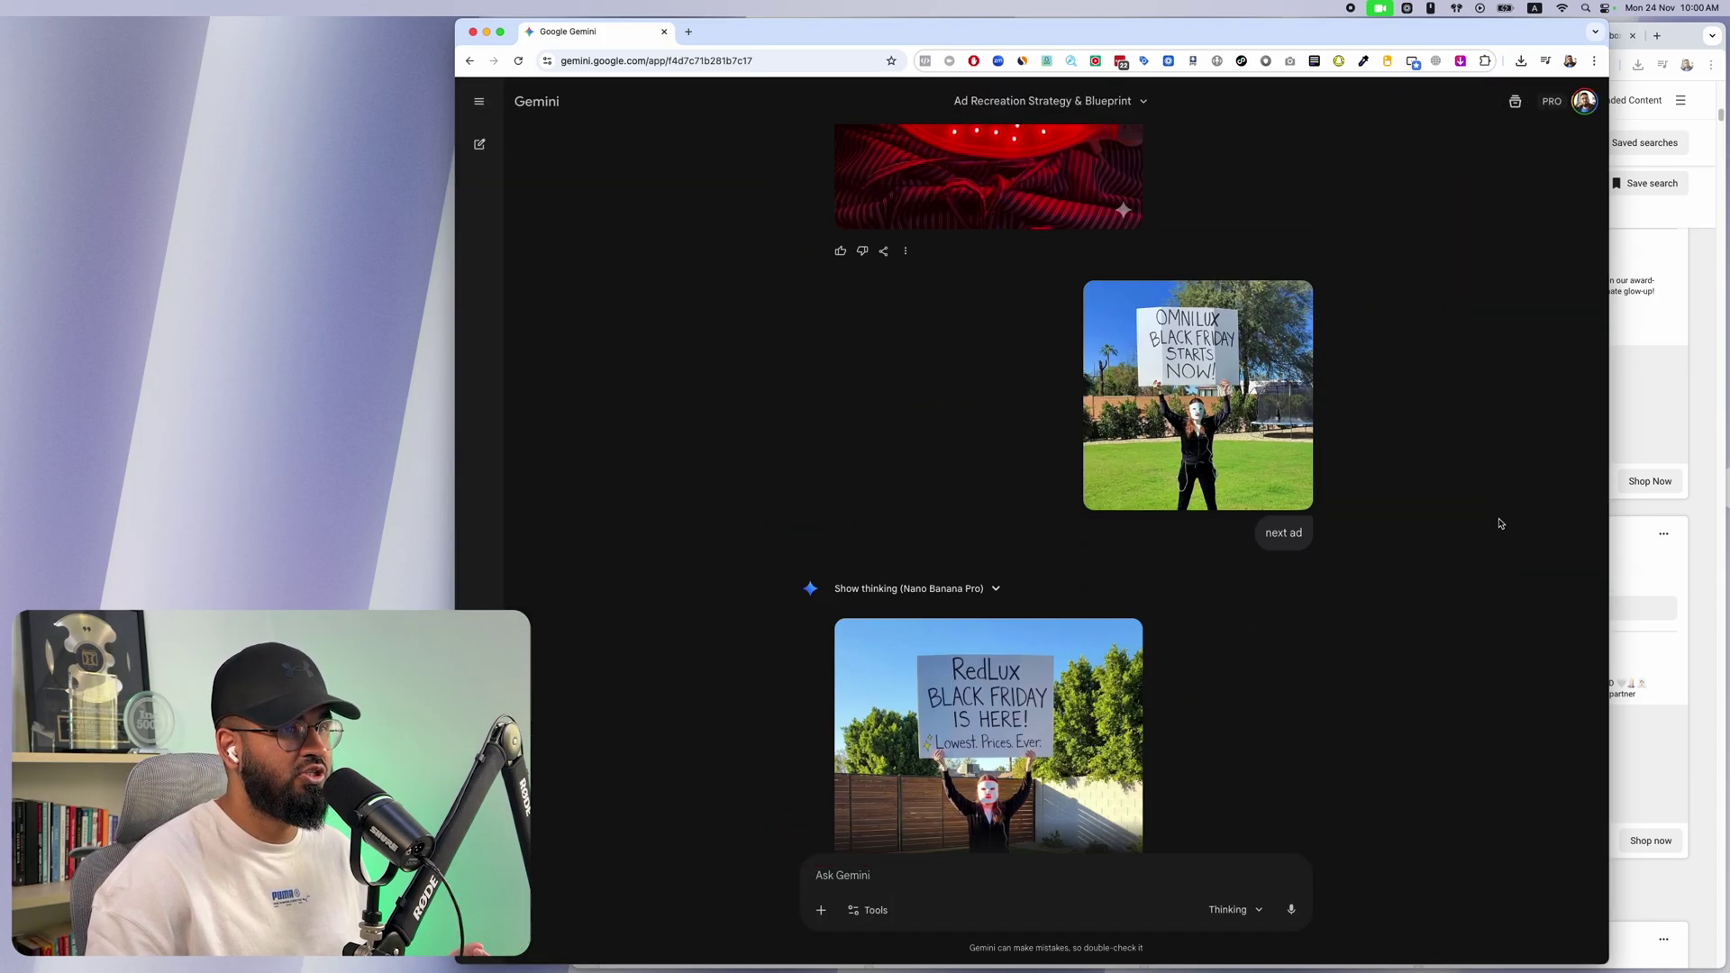
click(1233, 285)
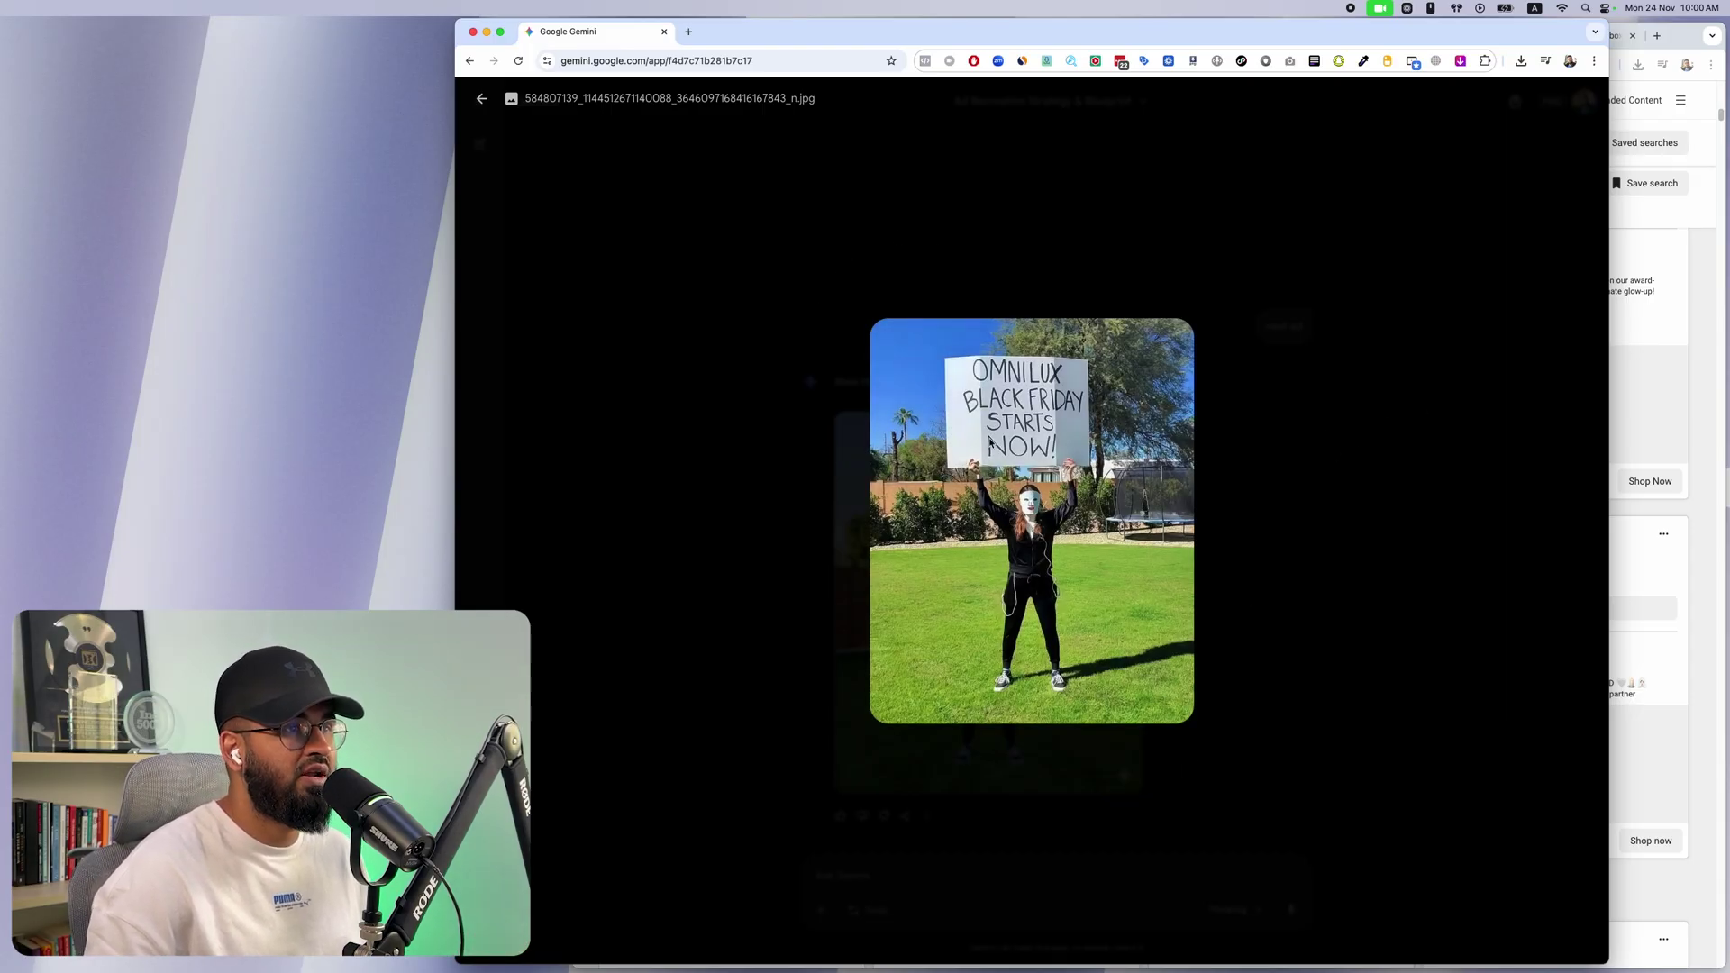
click(1299, 492)
click(959, 513)
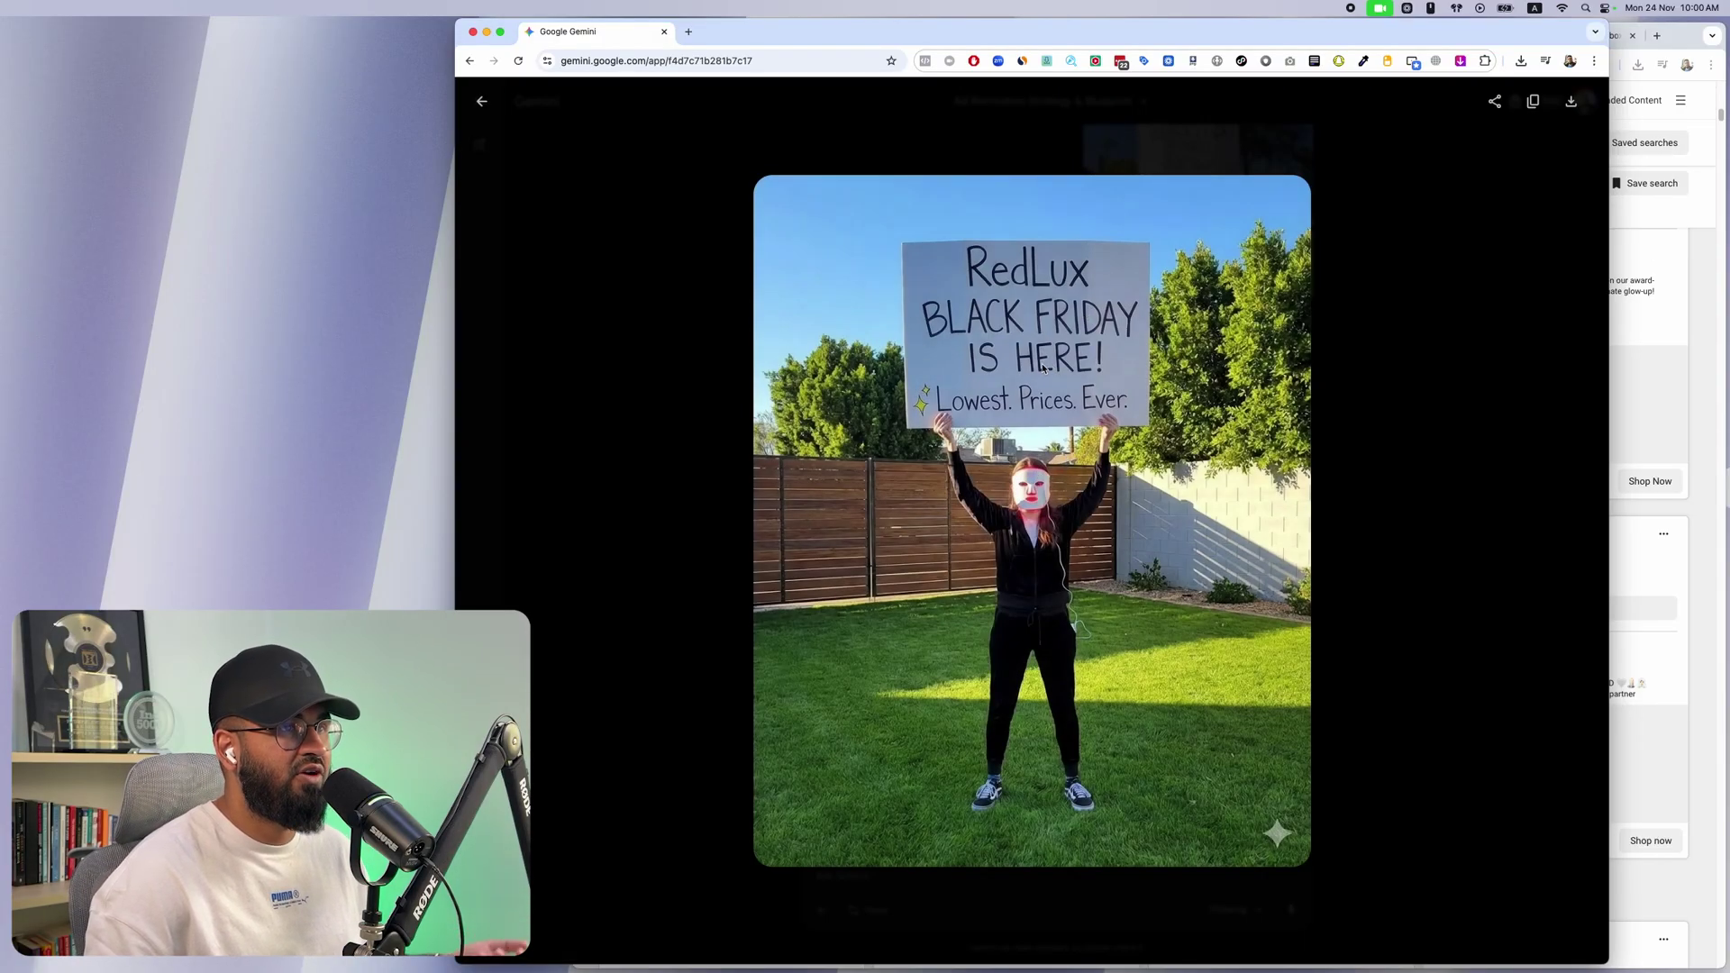
click(1403, 412)
scroll(1266, 383, up, 3)
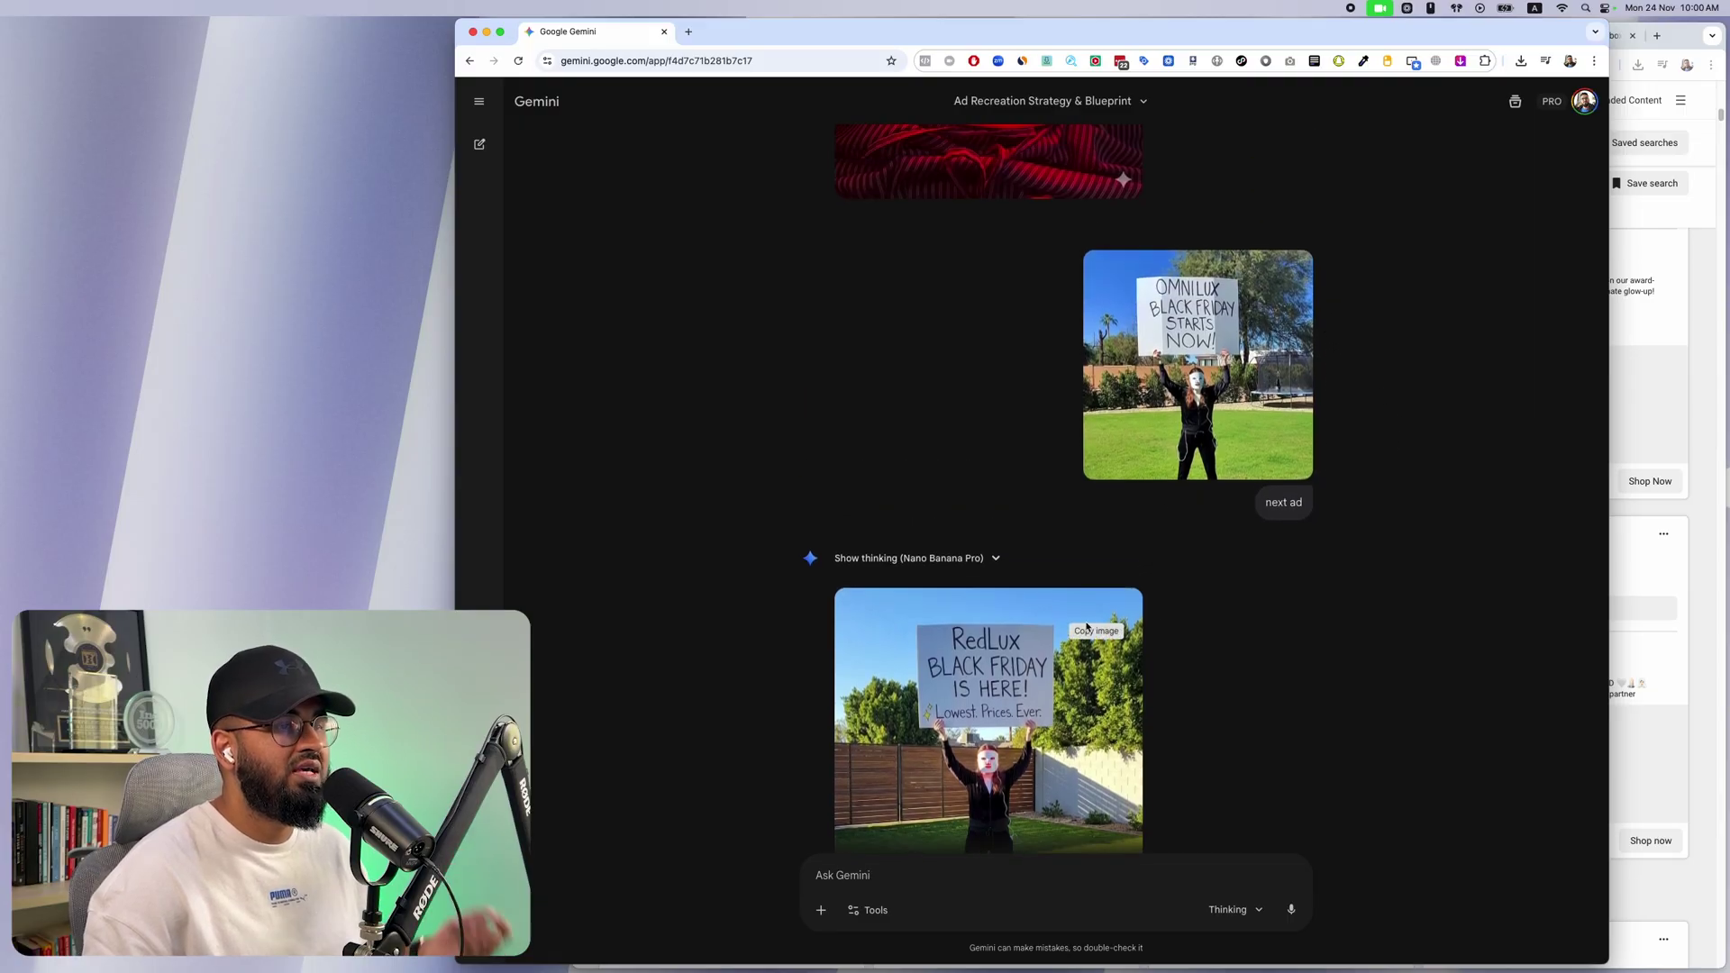
scroll(1269, 475, up, 4)
scroll(1269, 475, down, 10)
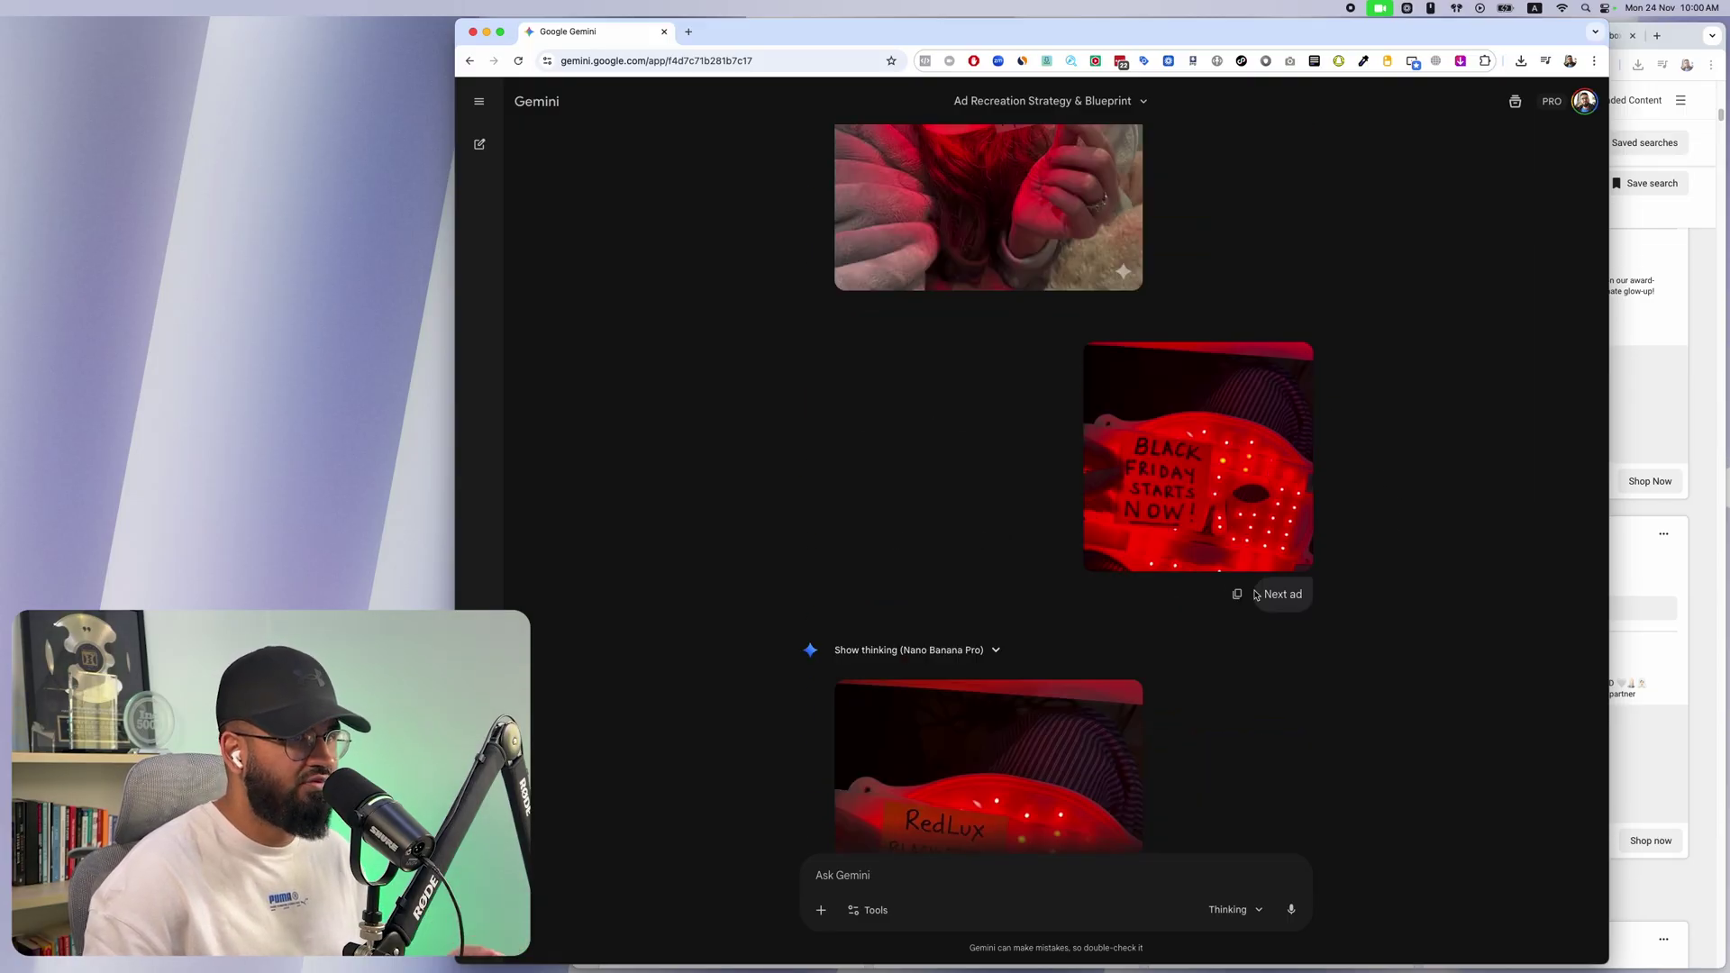
scroll(1246, 568, down, 3)
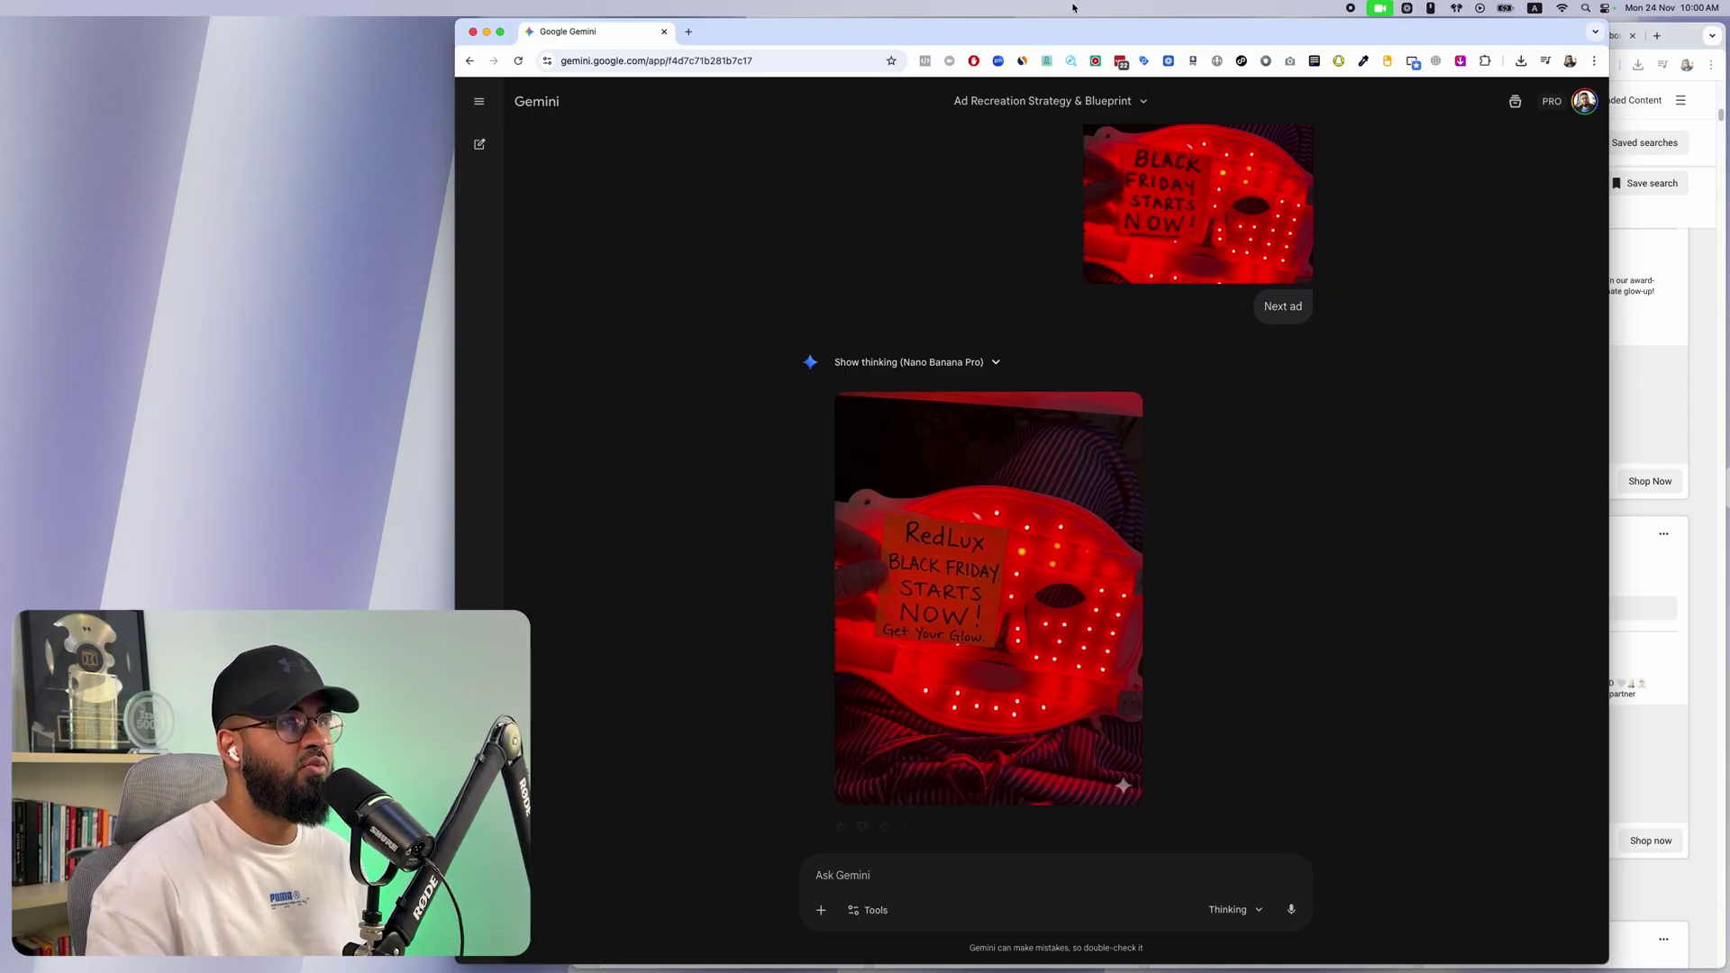
Bring Meta Ad Library forward and check the Omnilux red-mask ad's details
drag(1048, 25, 626, 24)
click(1717, 383)
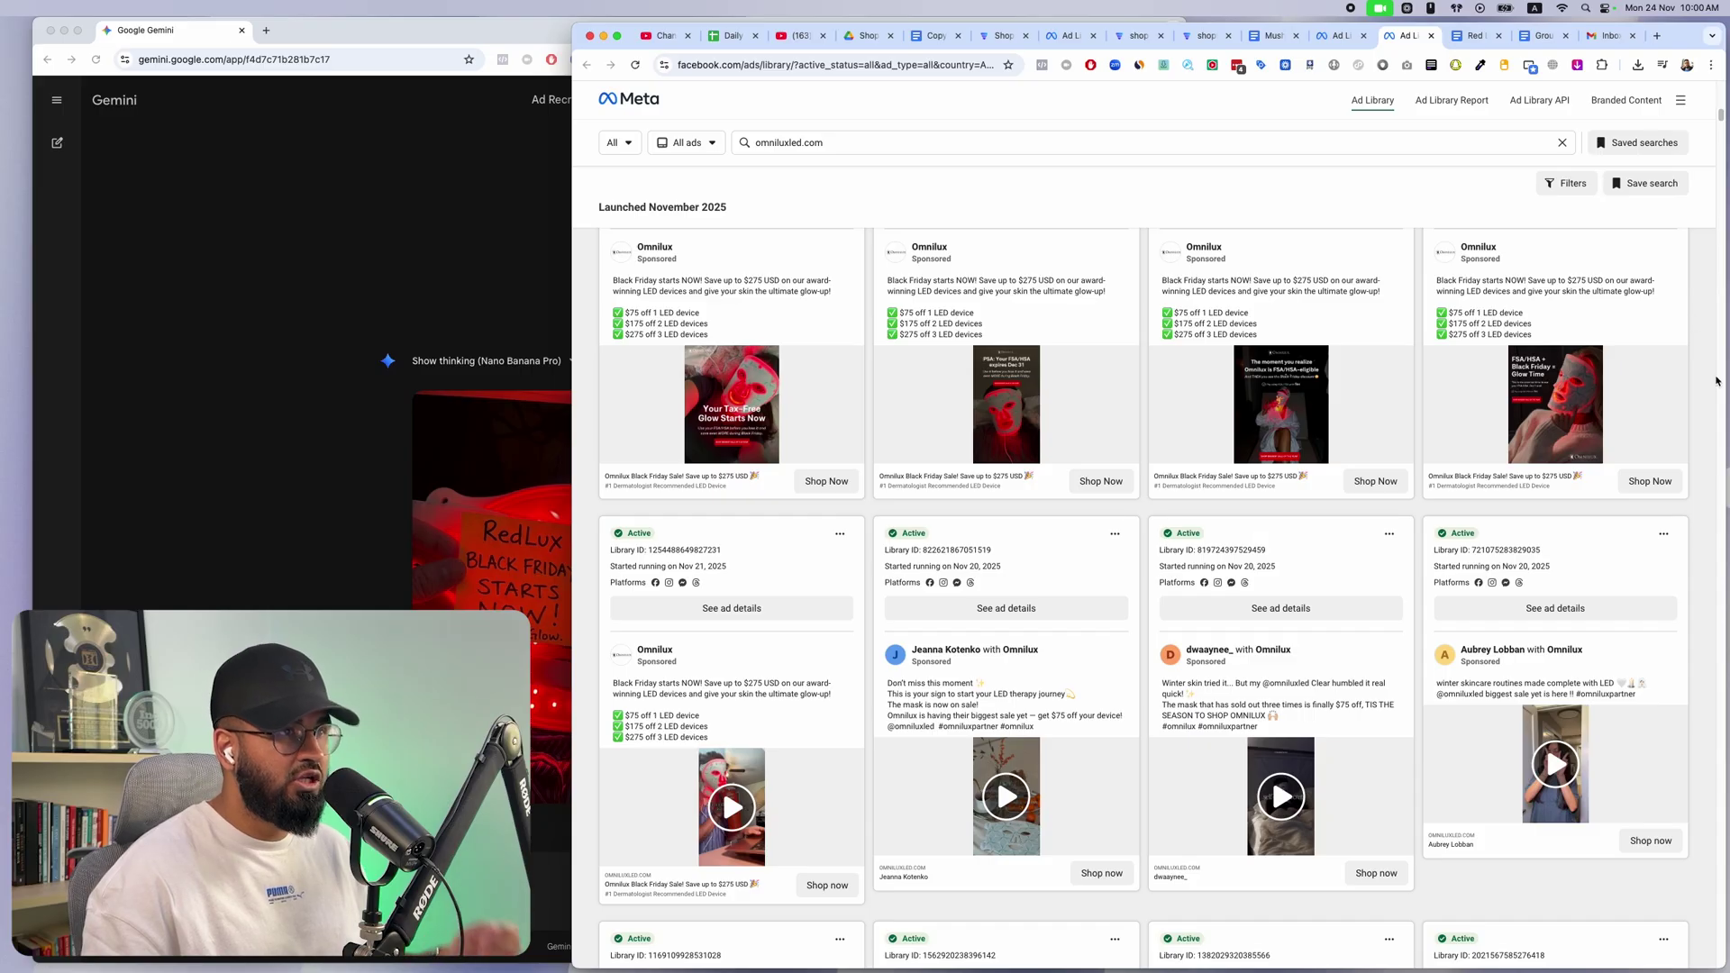
scroll(1716, 383, up, 5)
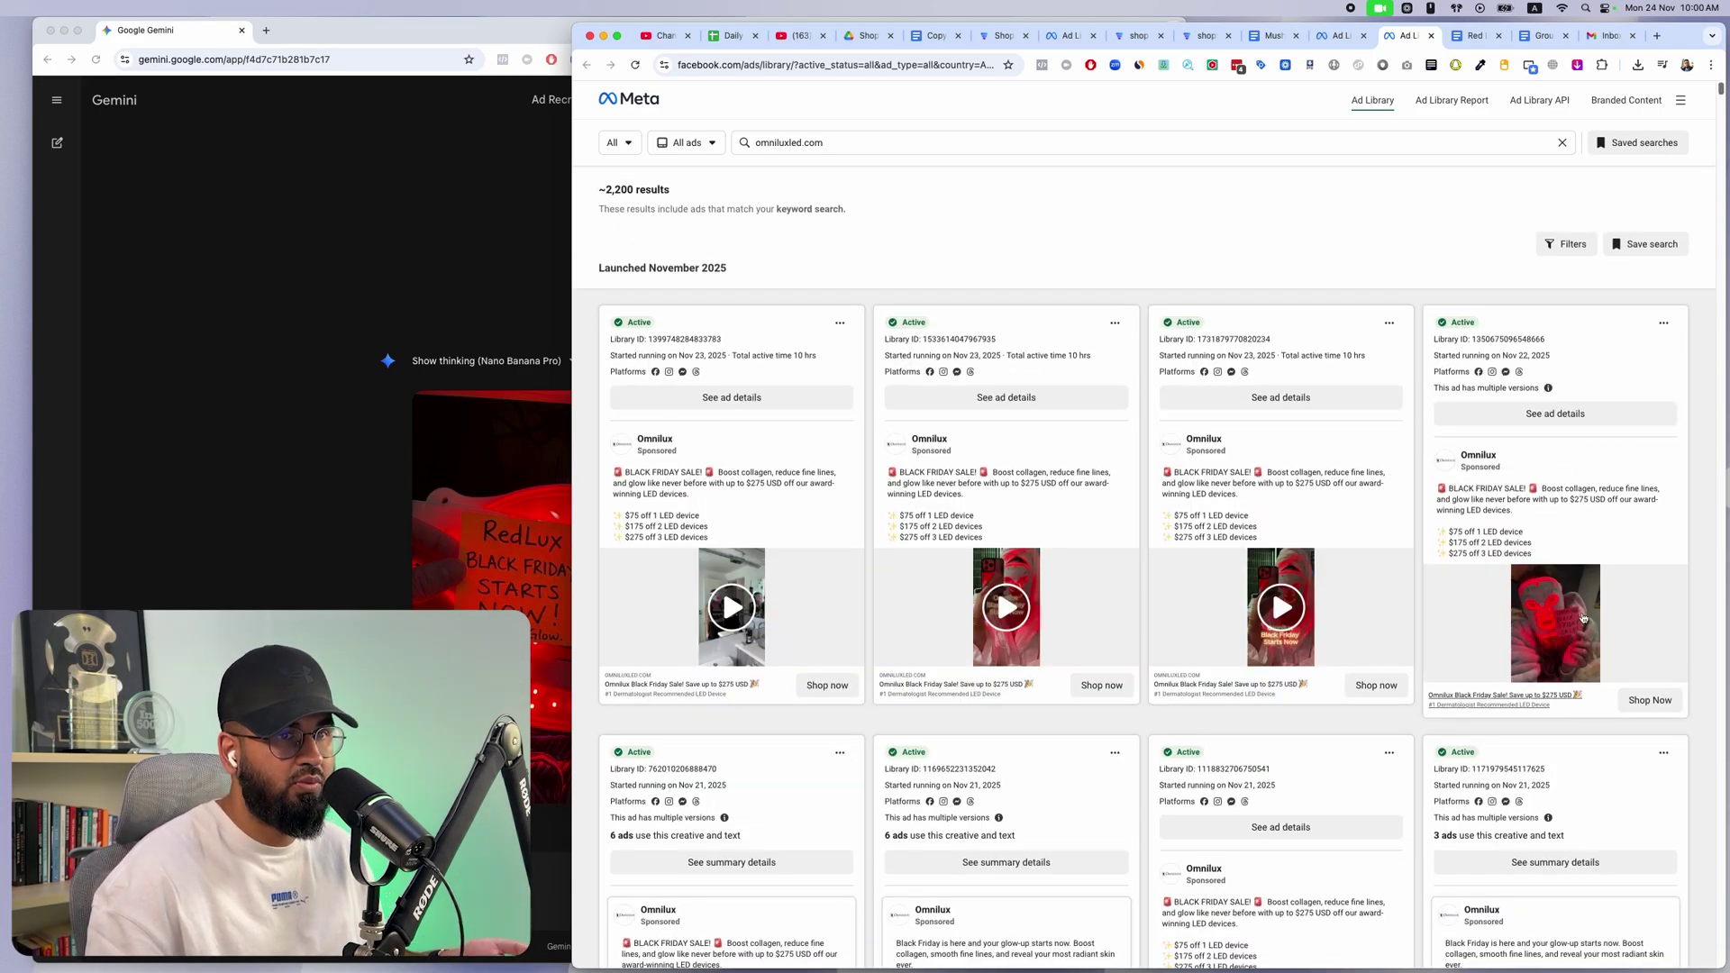
click(1555, 413)
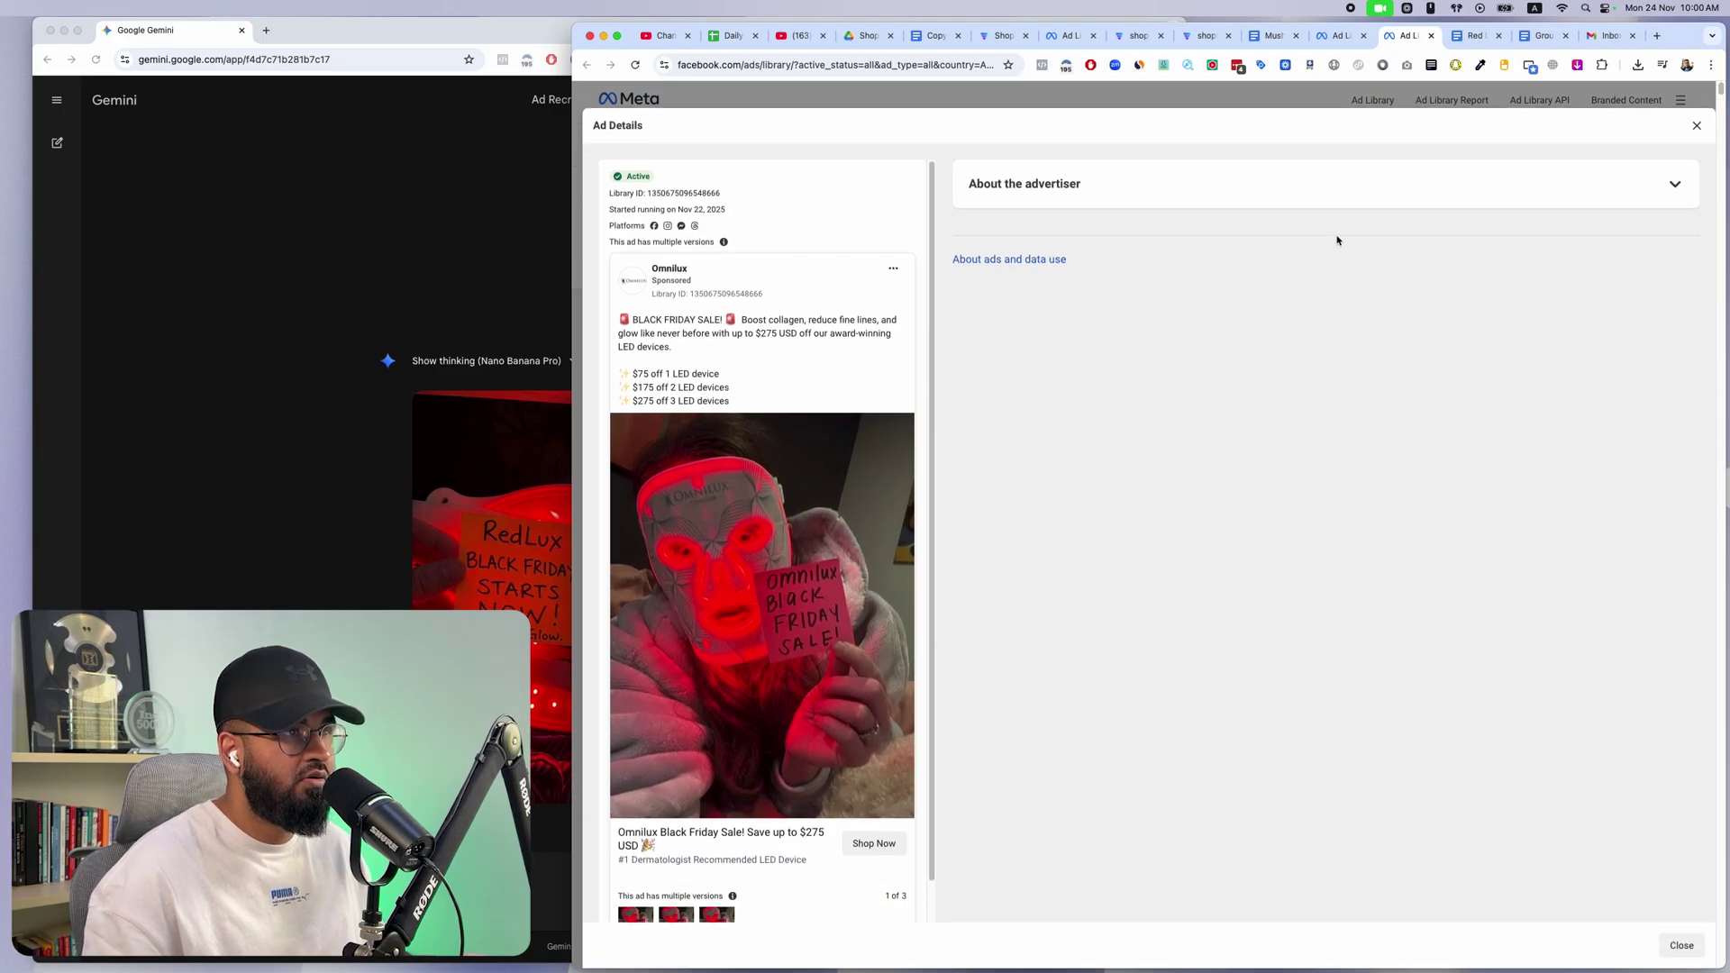
click(1697, 125)
Review the red-mask ad's version summary, then open Gemini's RedLux mask image full-size
scroll(1577, 351, down, 5)
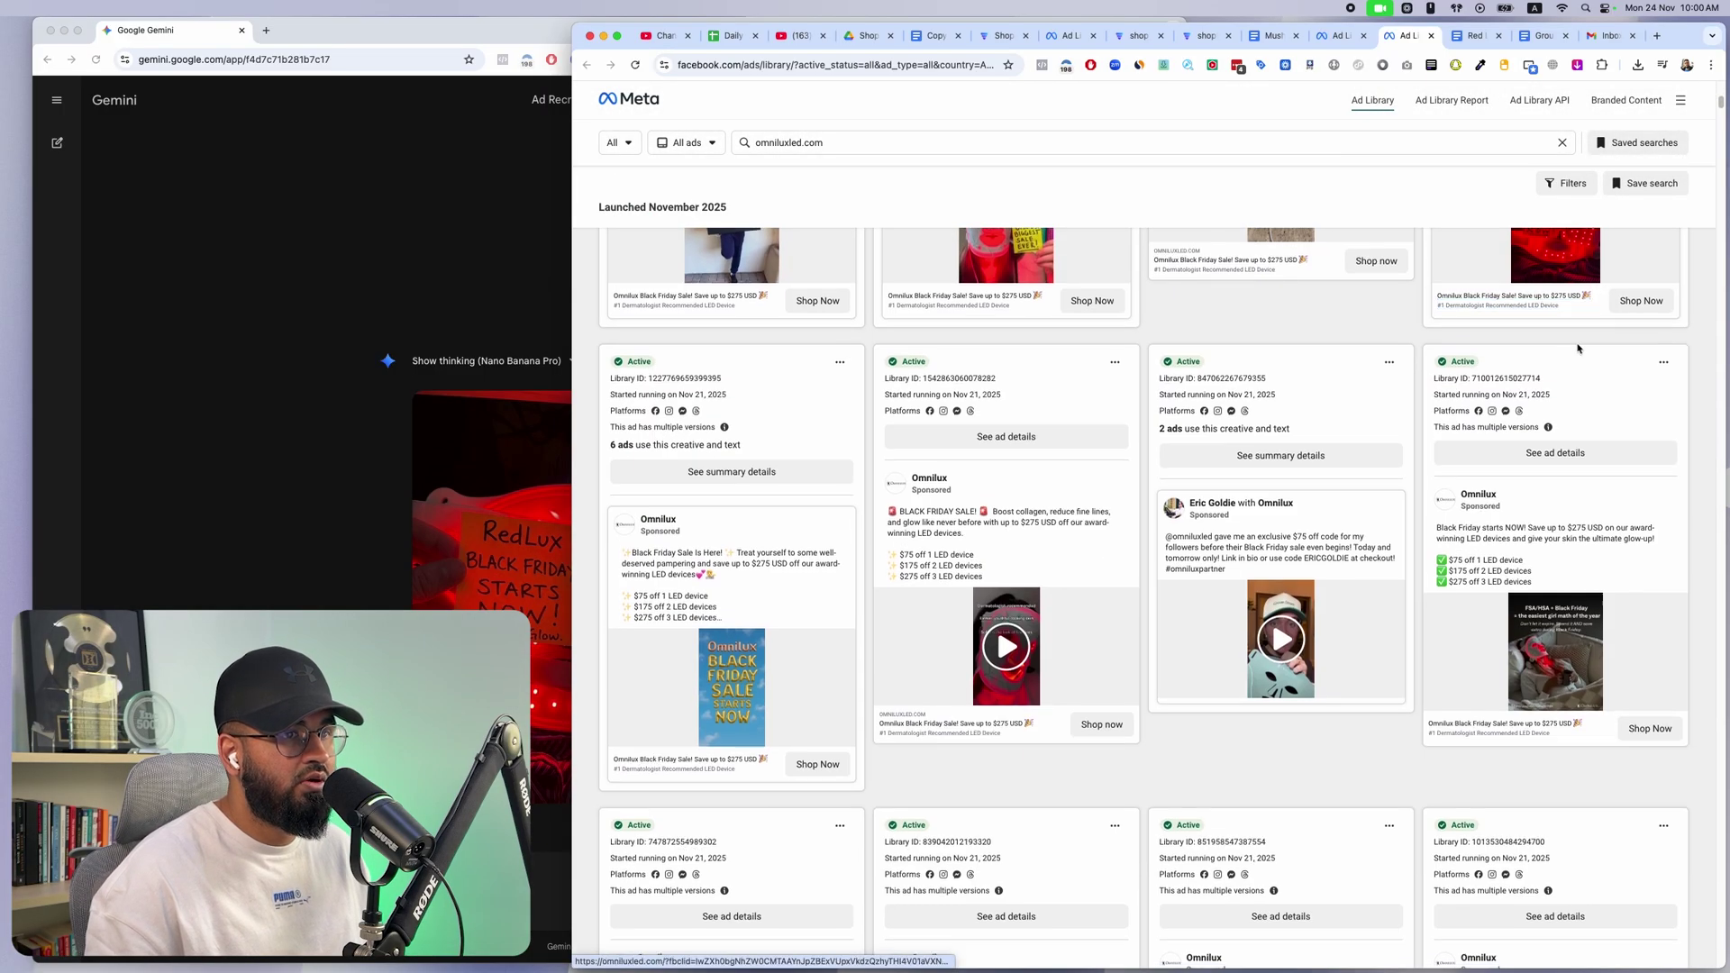
scroll(1577, 349, down, 10)
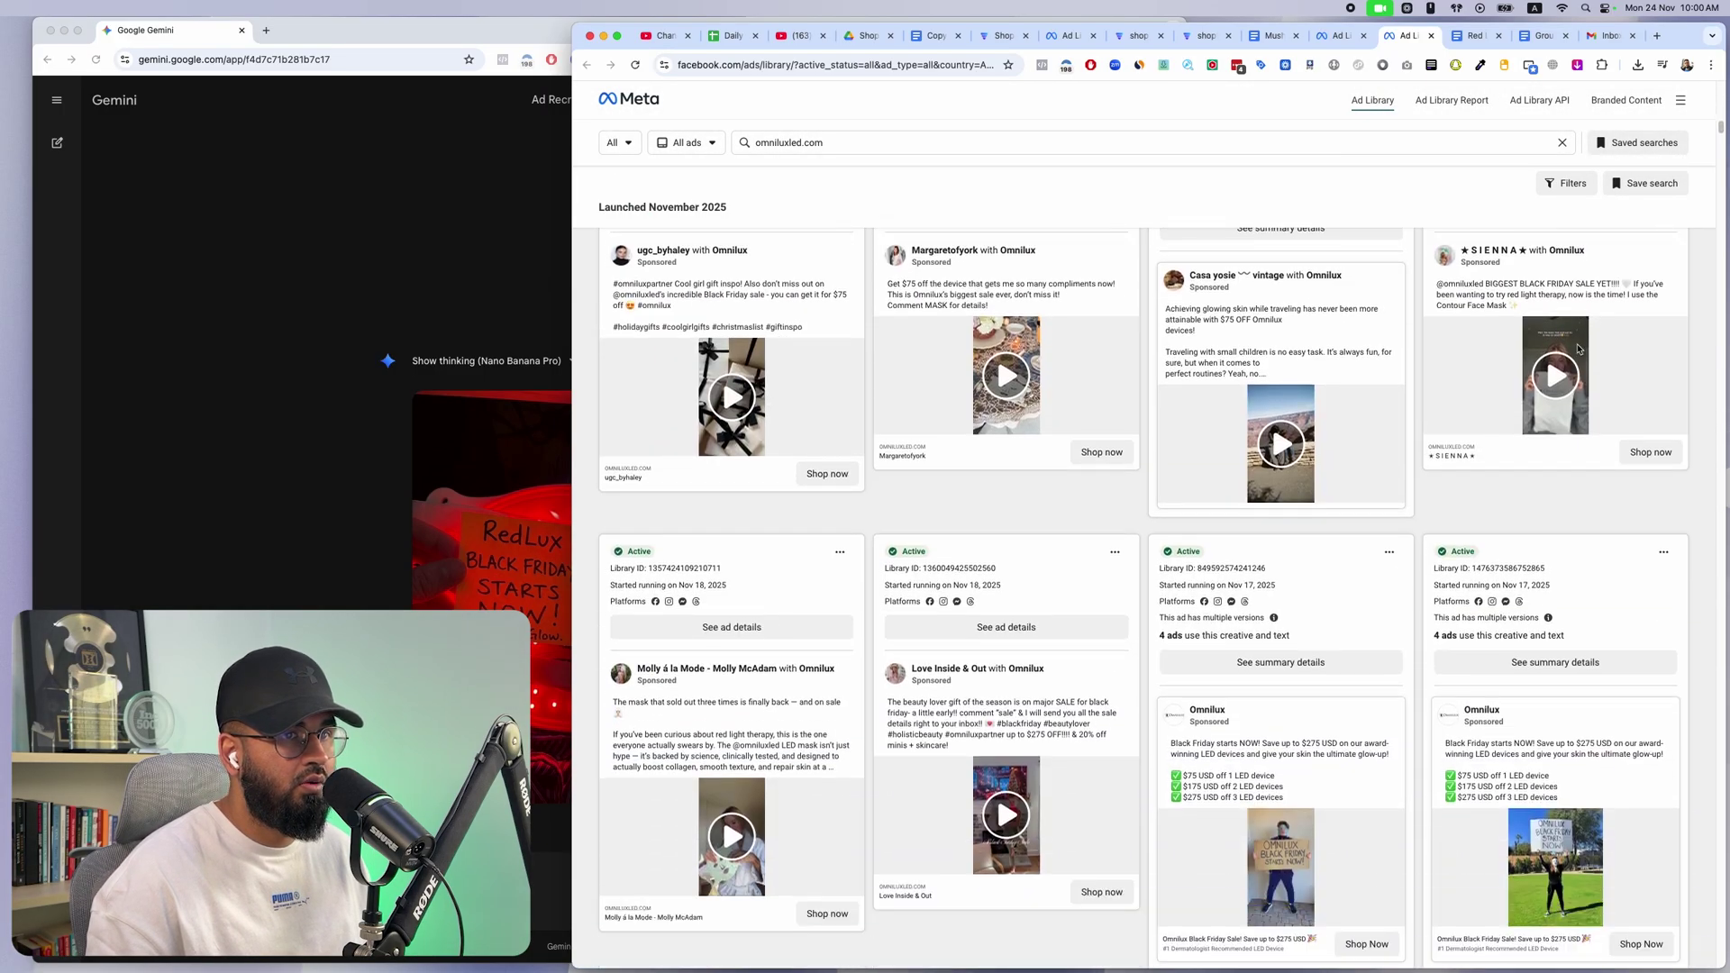
scroll(1577, 350, up, 8)
scroll(1577, 349, up, 10)
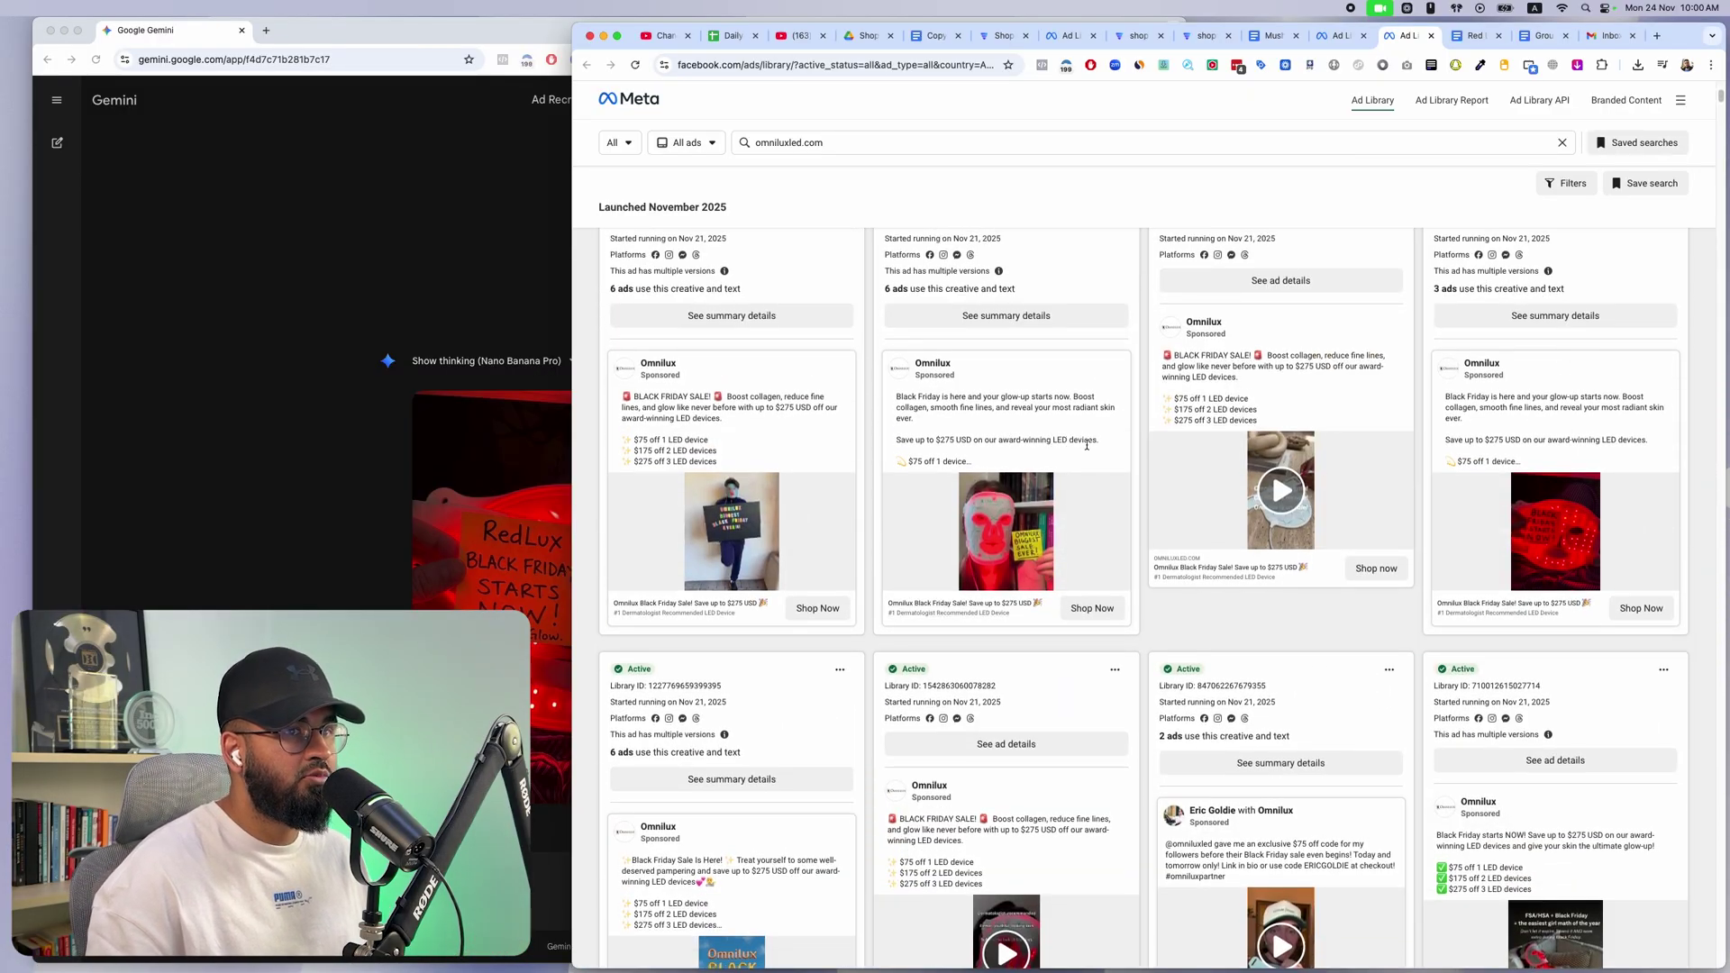
scroll(1280, 485, down, 1)
scroll(1536, 388, up, 4)
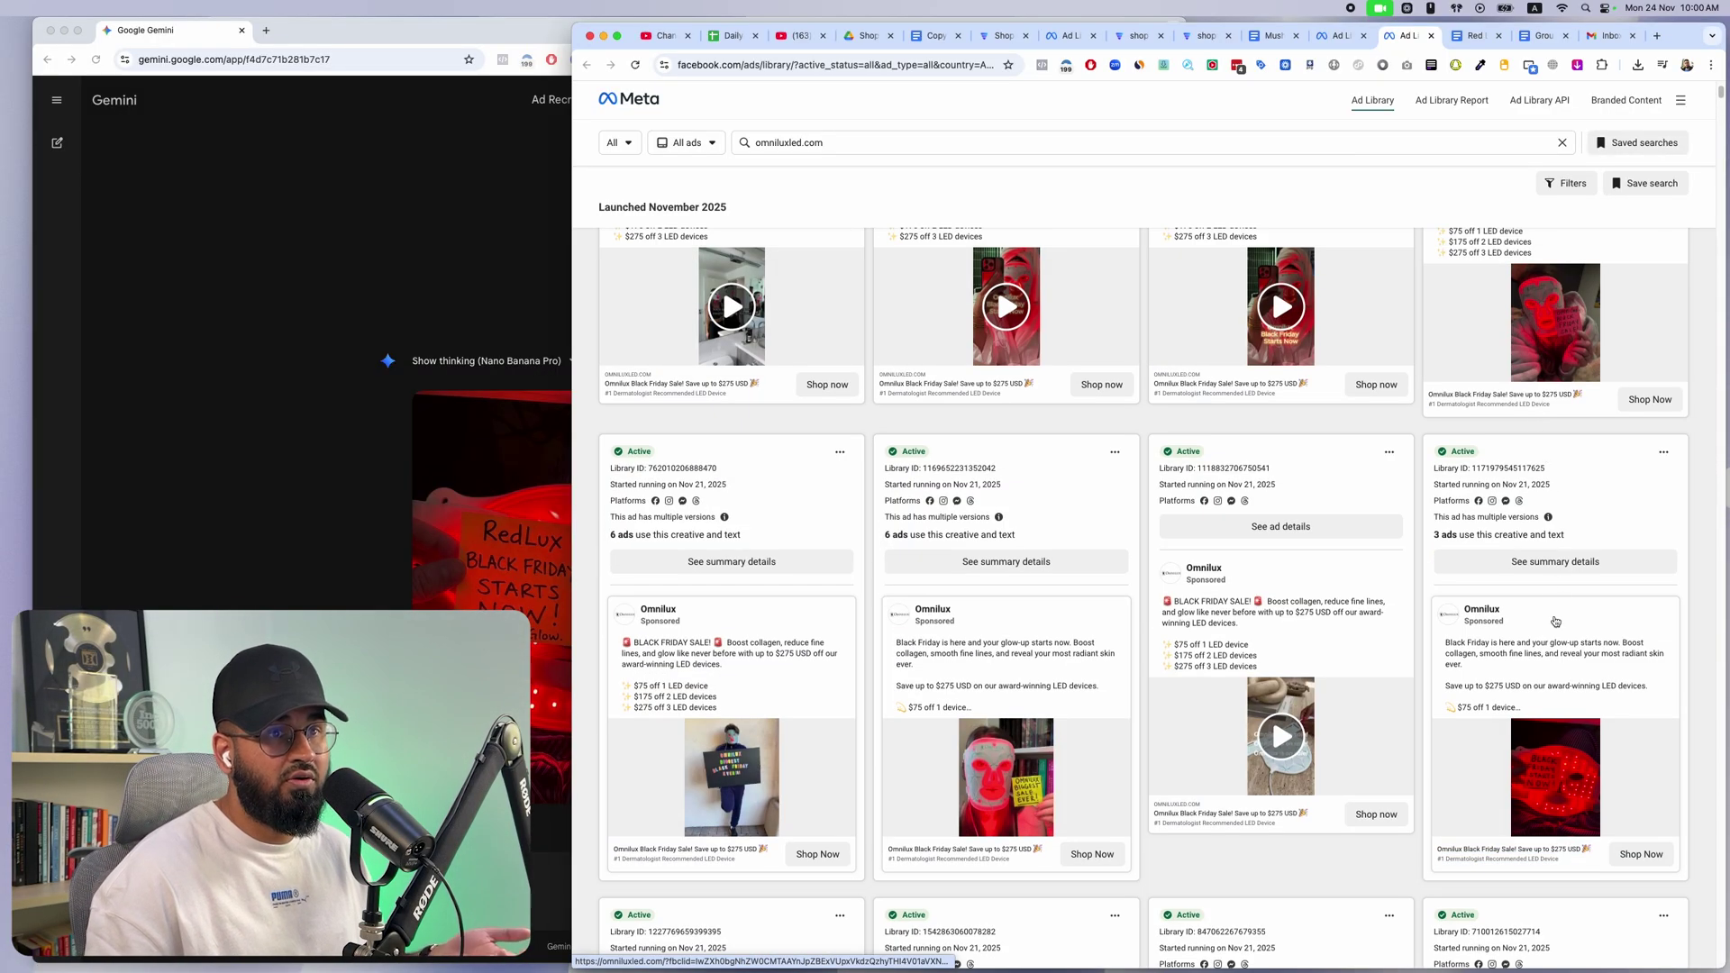
click(1555, 568)
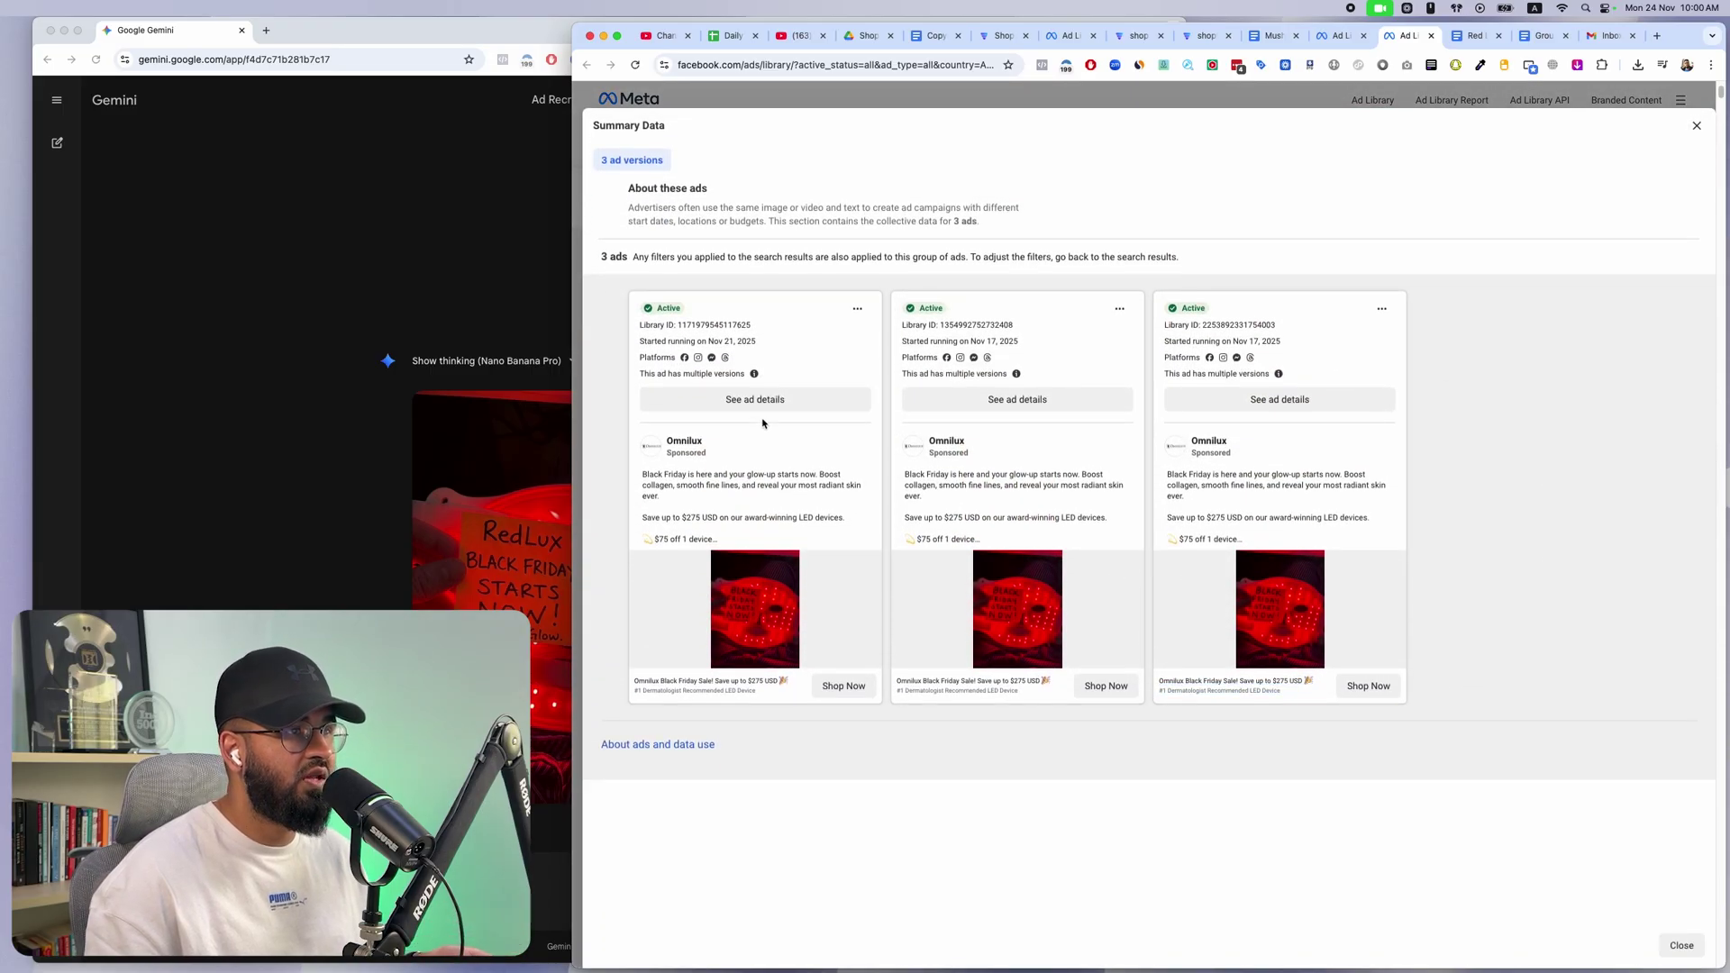
click(1696, 125)
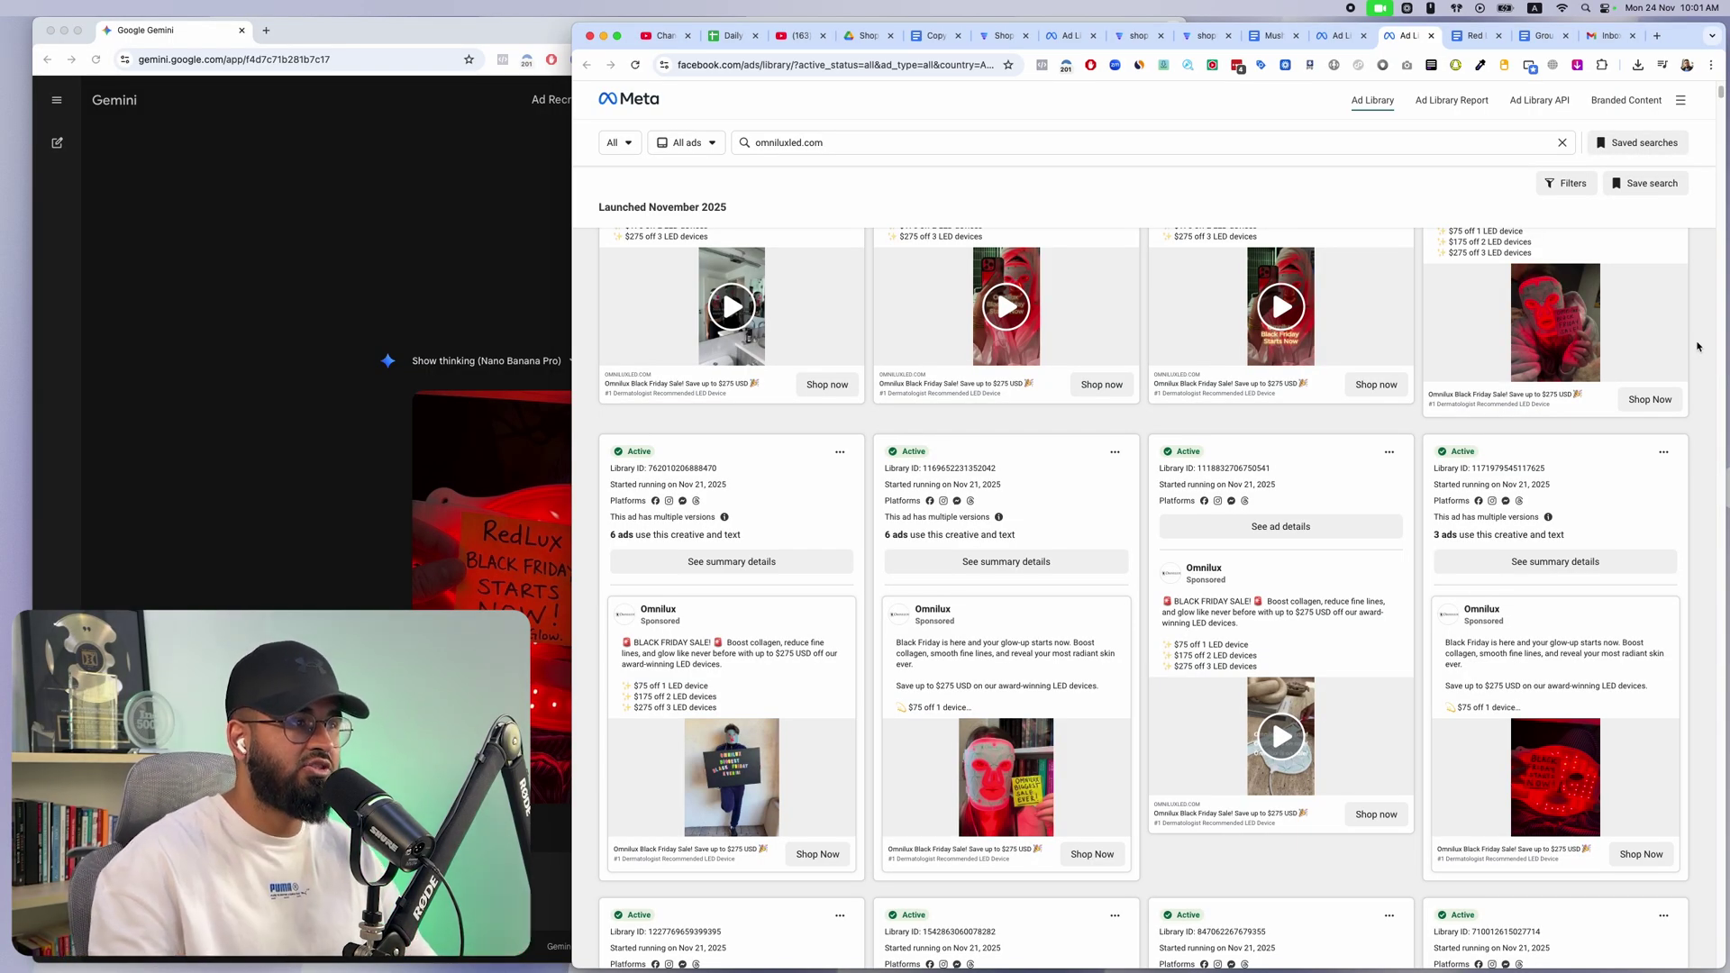
click(505, 504)
click(708, 516)
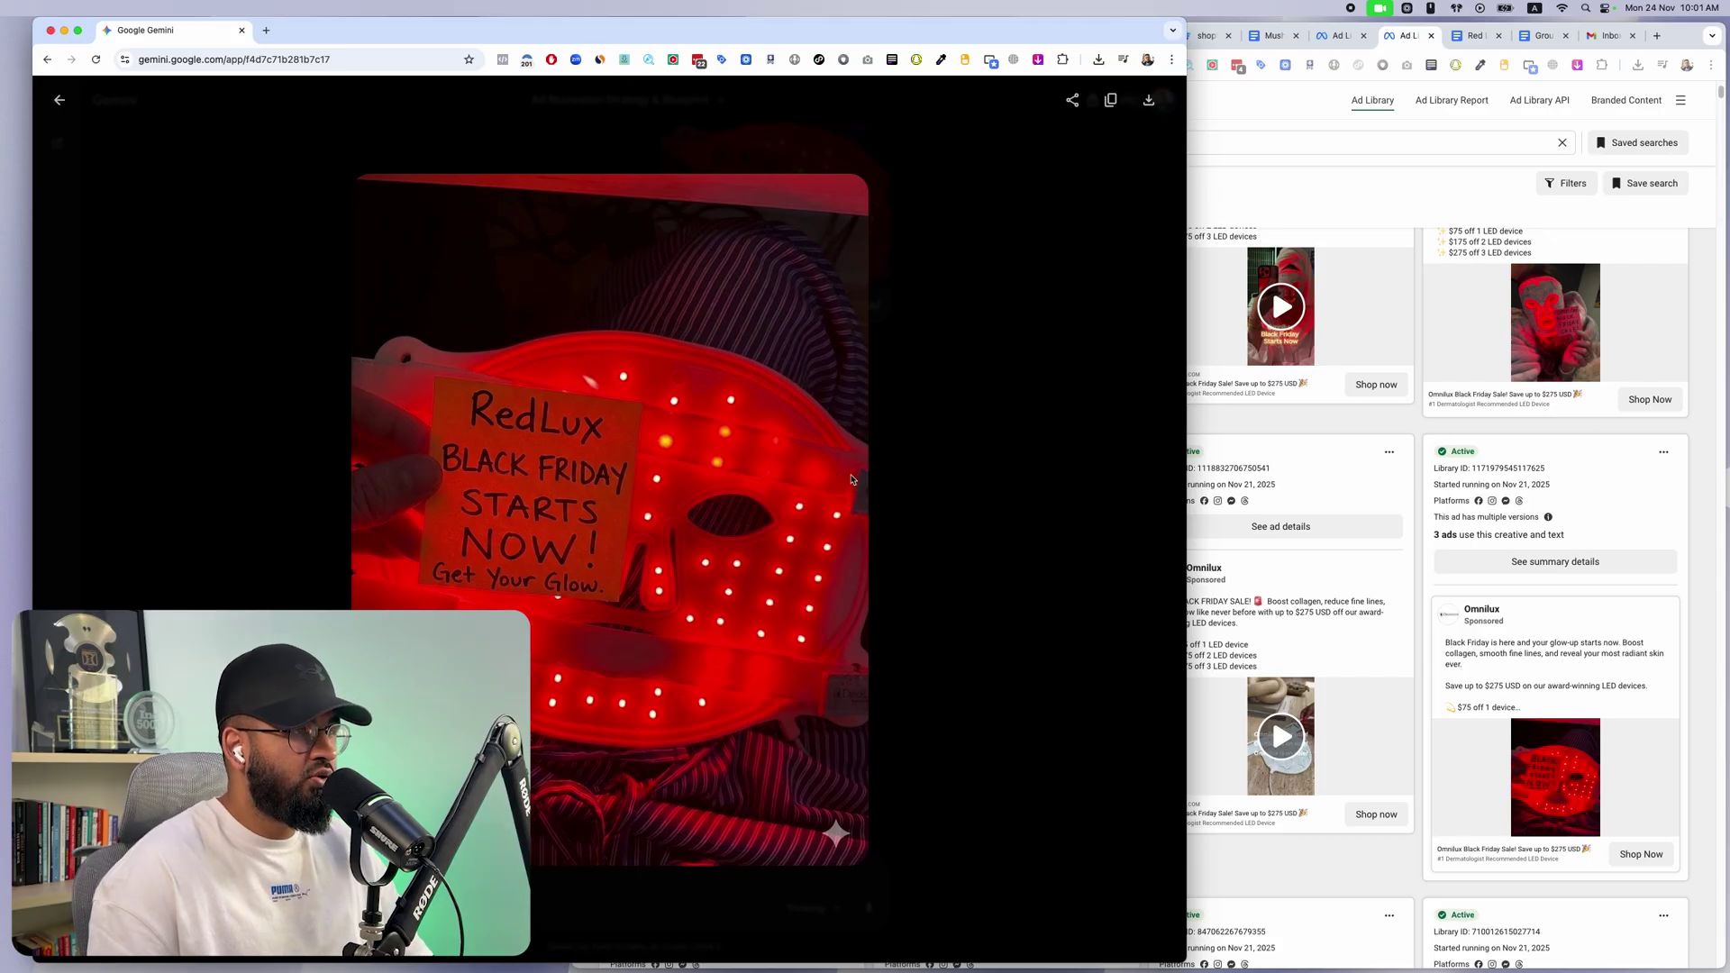
Close the full-size RedLux image and bring the Omnilux Ad Library grid back in front
drag(917, 137, 1324, 137)
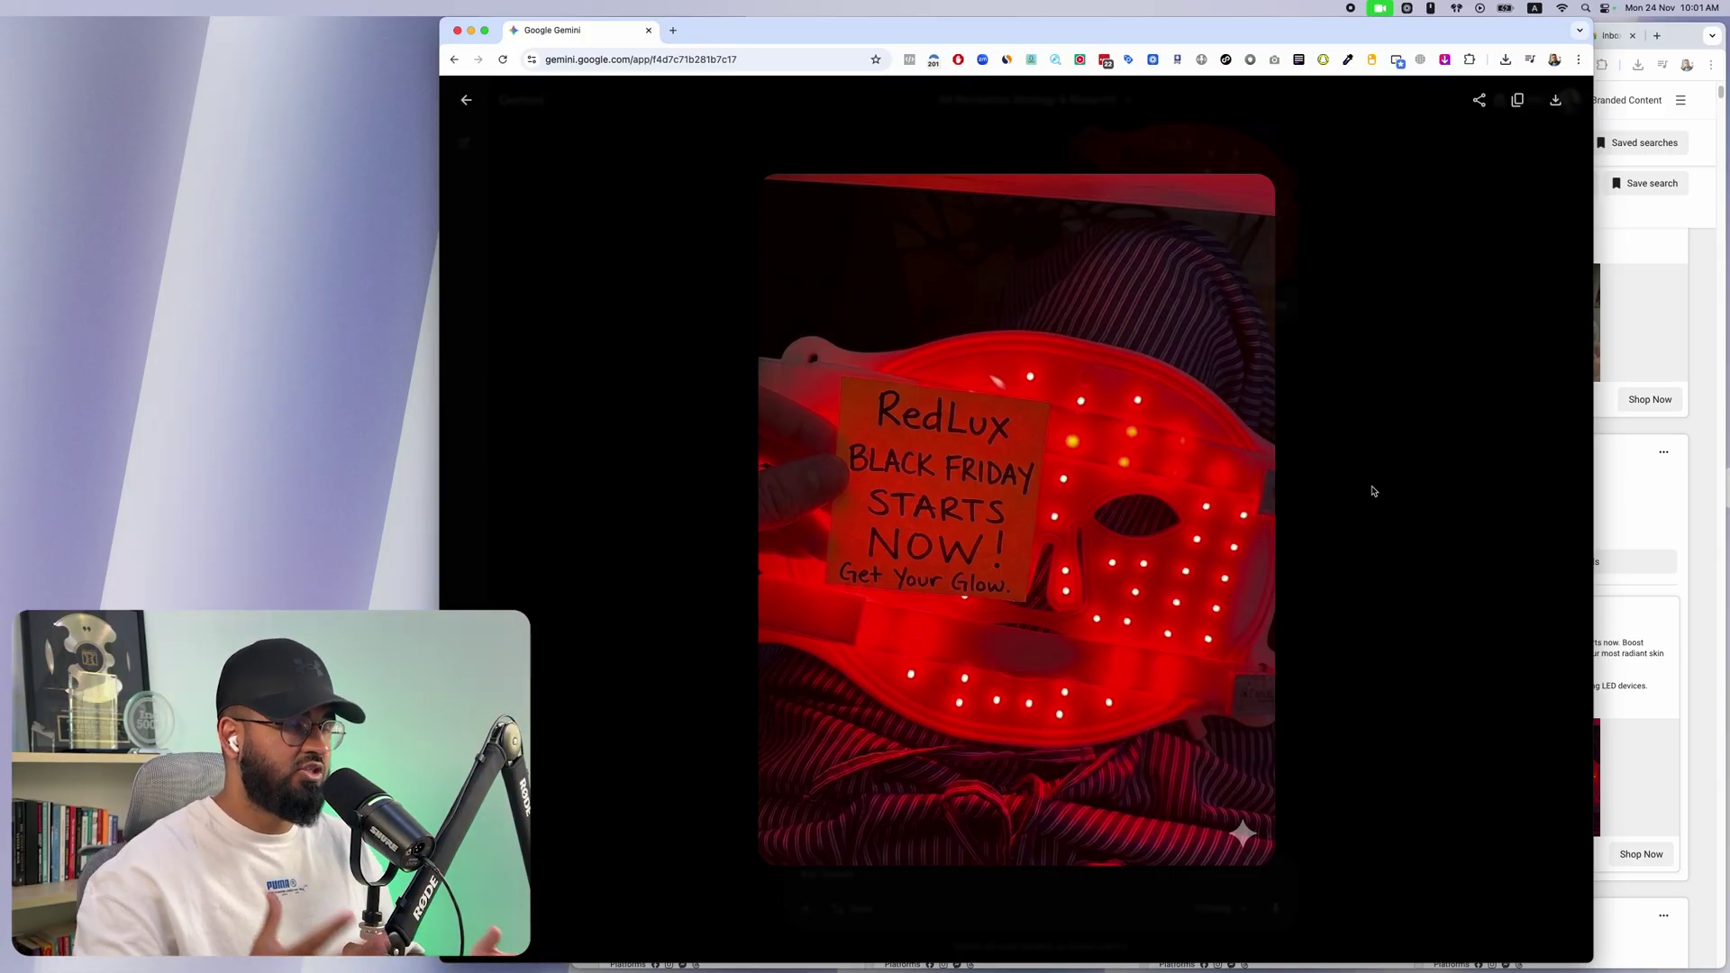
click(1347, 466)
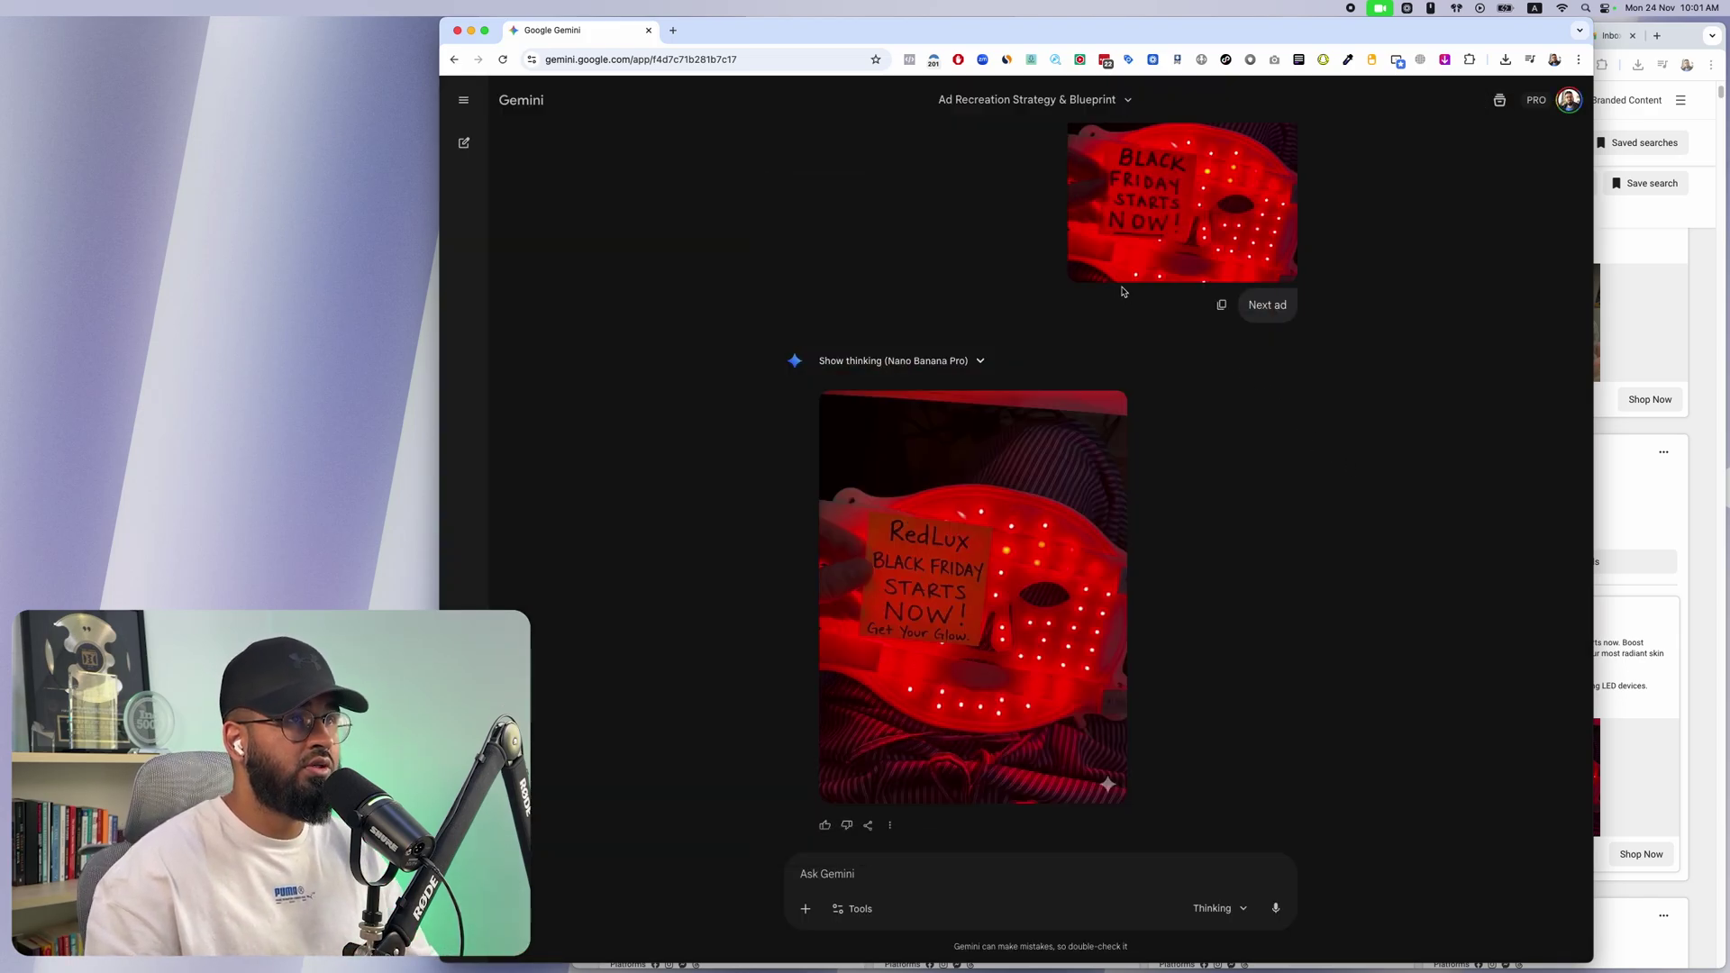
drag(1078, 39, 698, 54)
click(1603, 494)
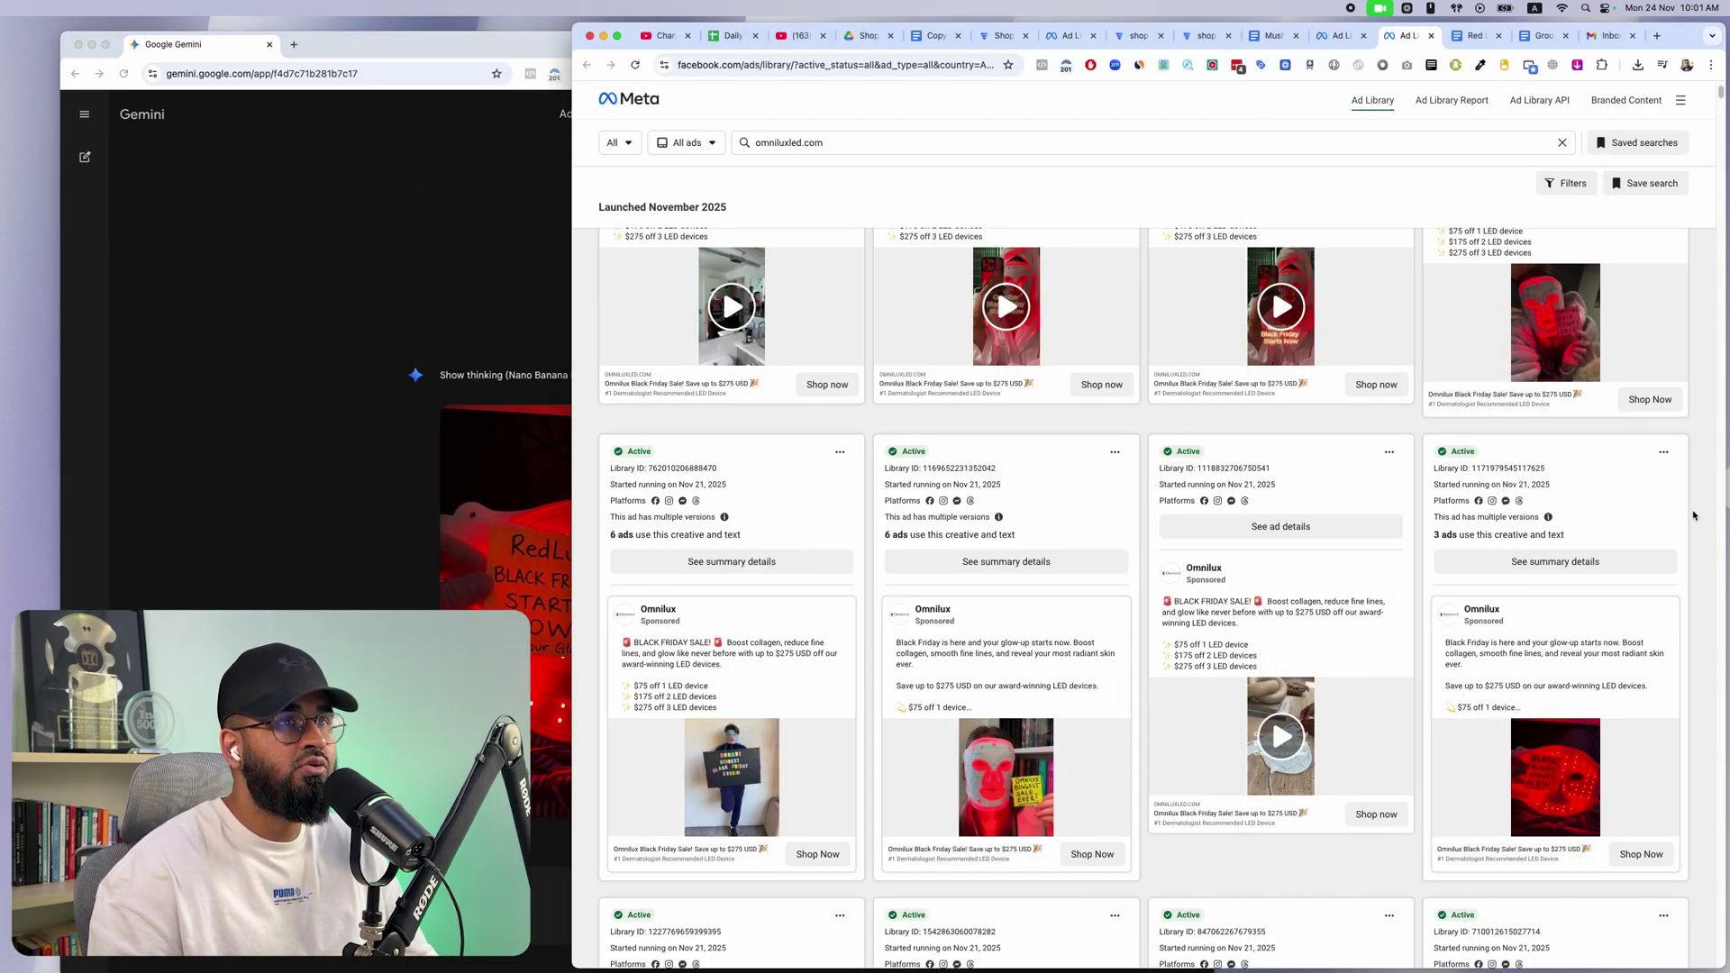
scroll(1694, 518, down, 5)
Open the details of the 5-version Omnilux 'BIGGEST sale ever!' whiteboard ad
scroll(1713, 549, down, 10)
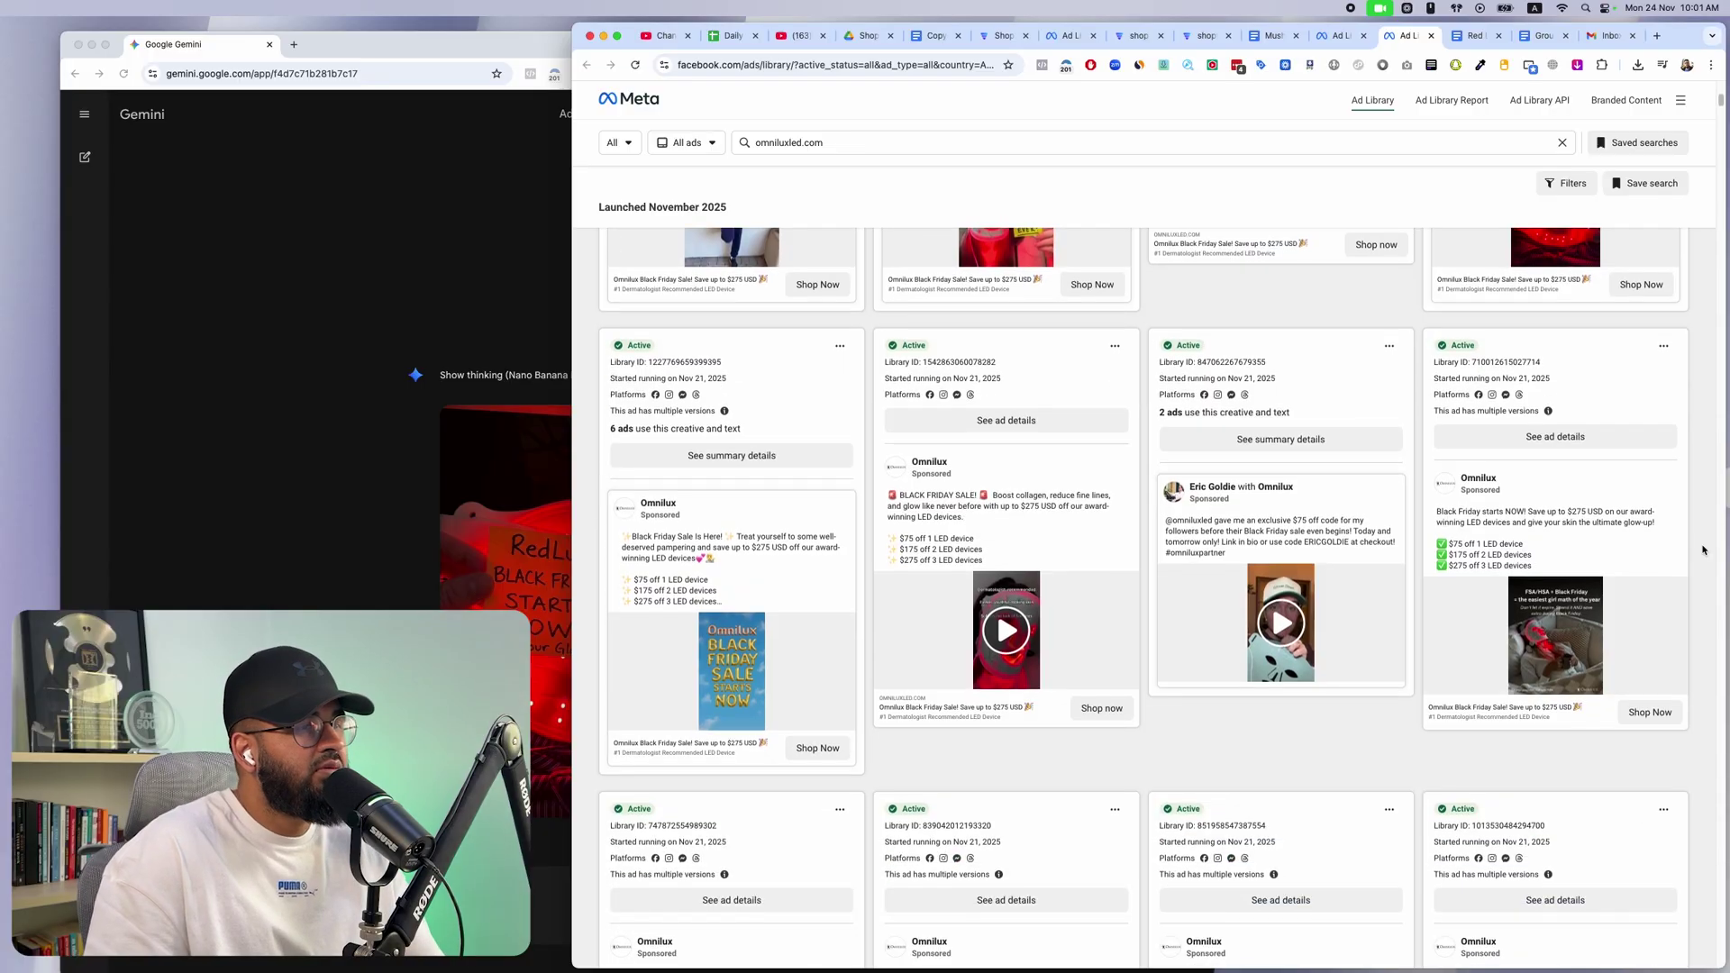
scroll(1690, 554, down, 10)
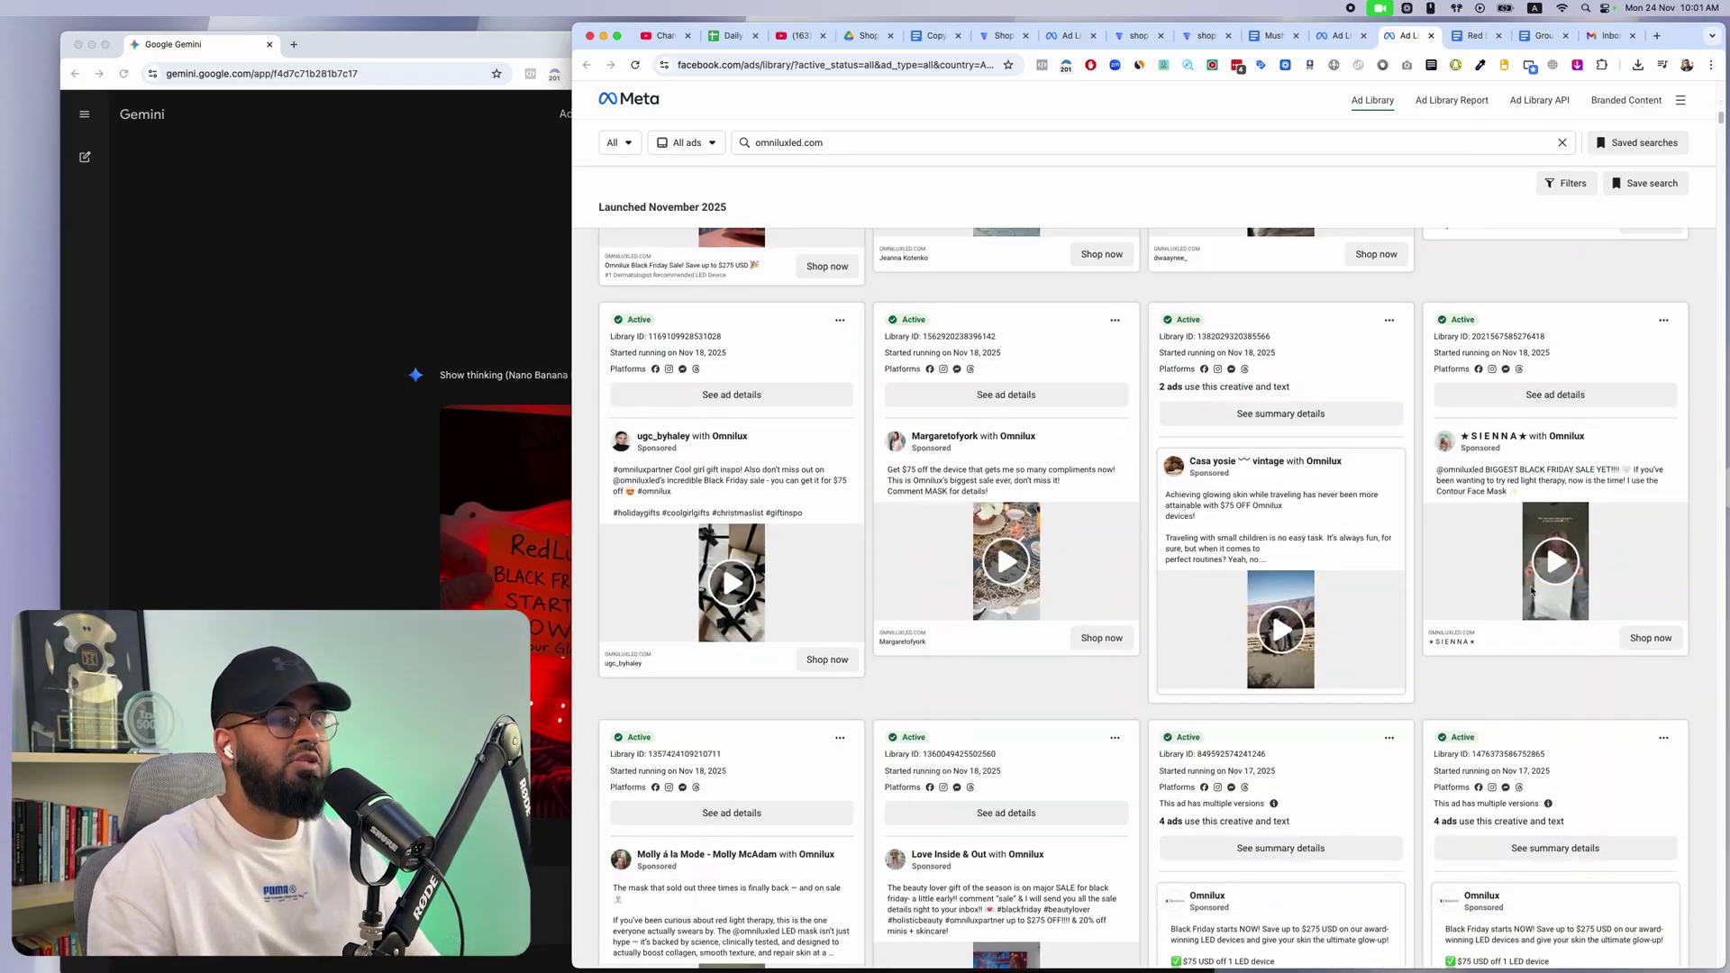
scroll(1500, 590, down, 8)
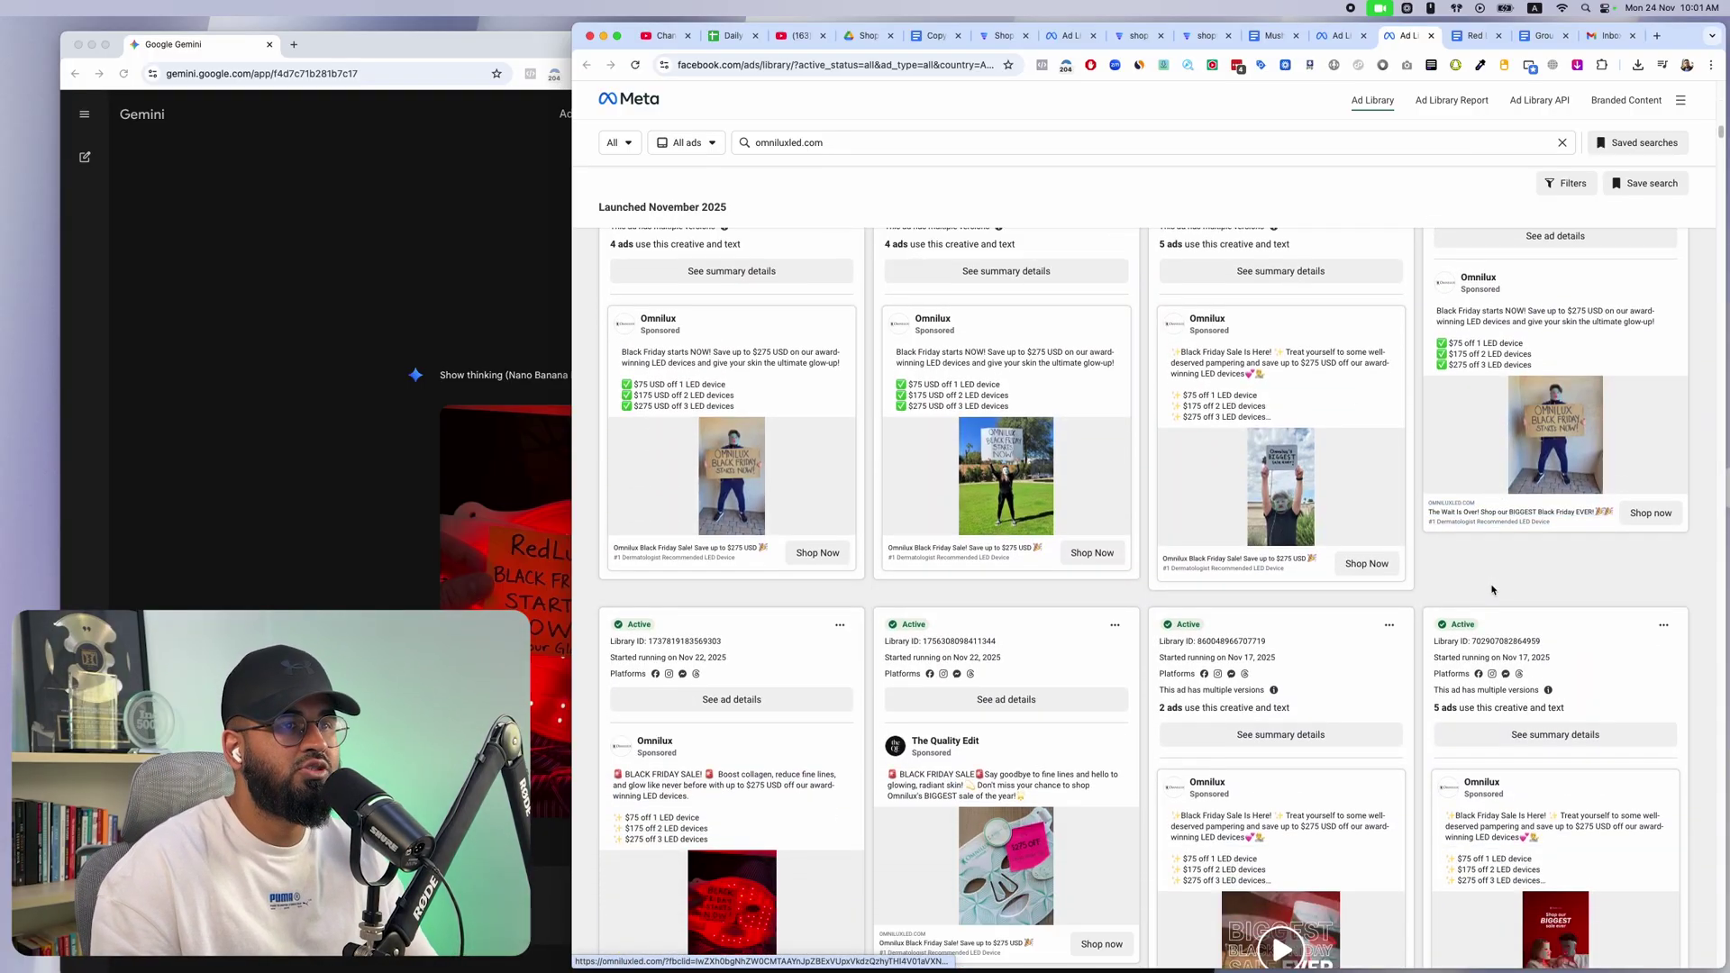
scroll(1409, 579, up, 8)
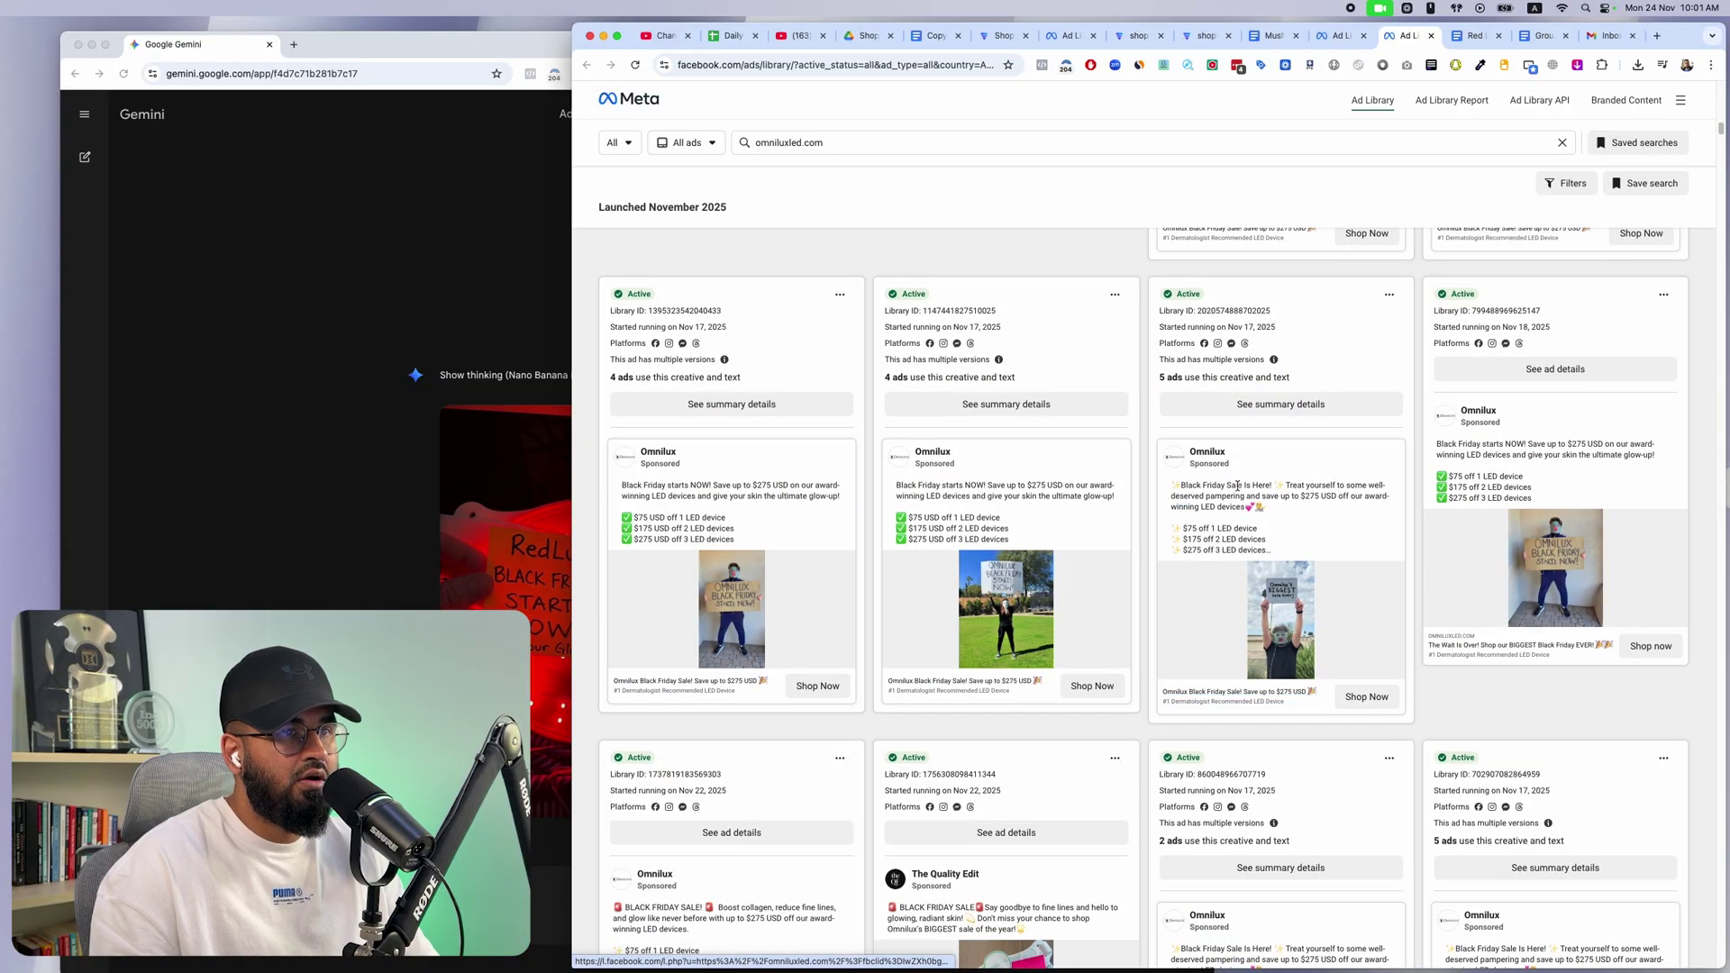
click(1283, 407)
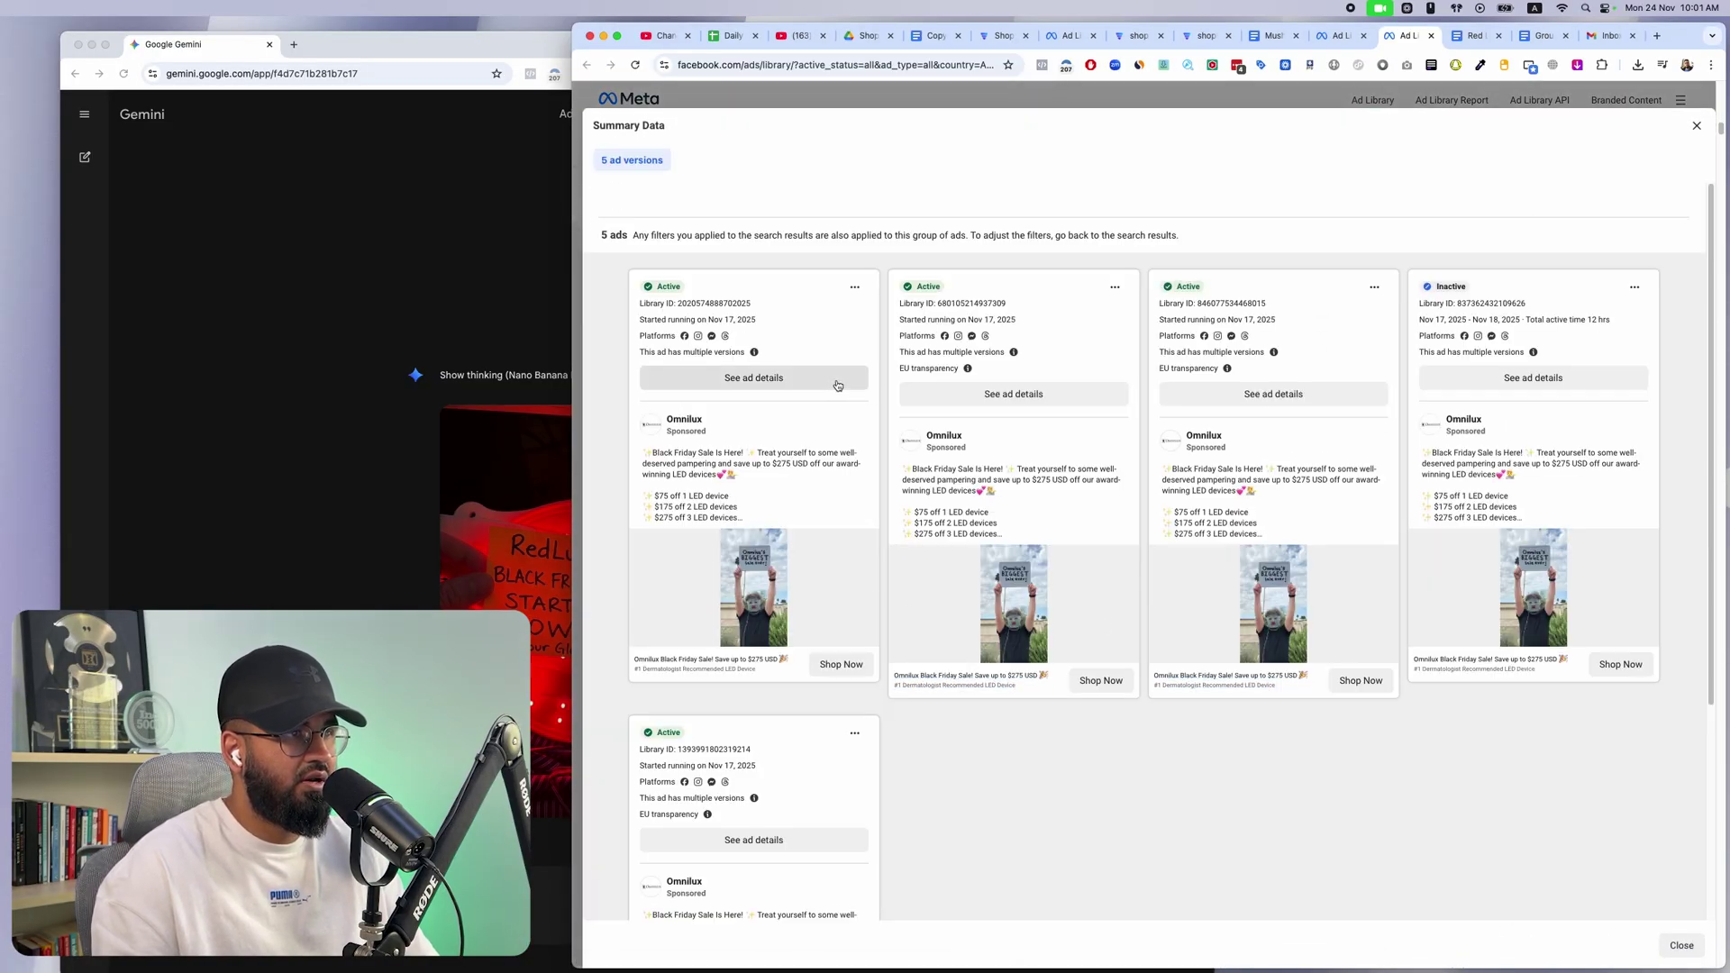
click(835, 380)
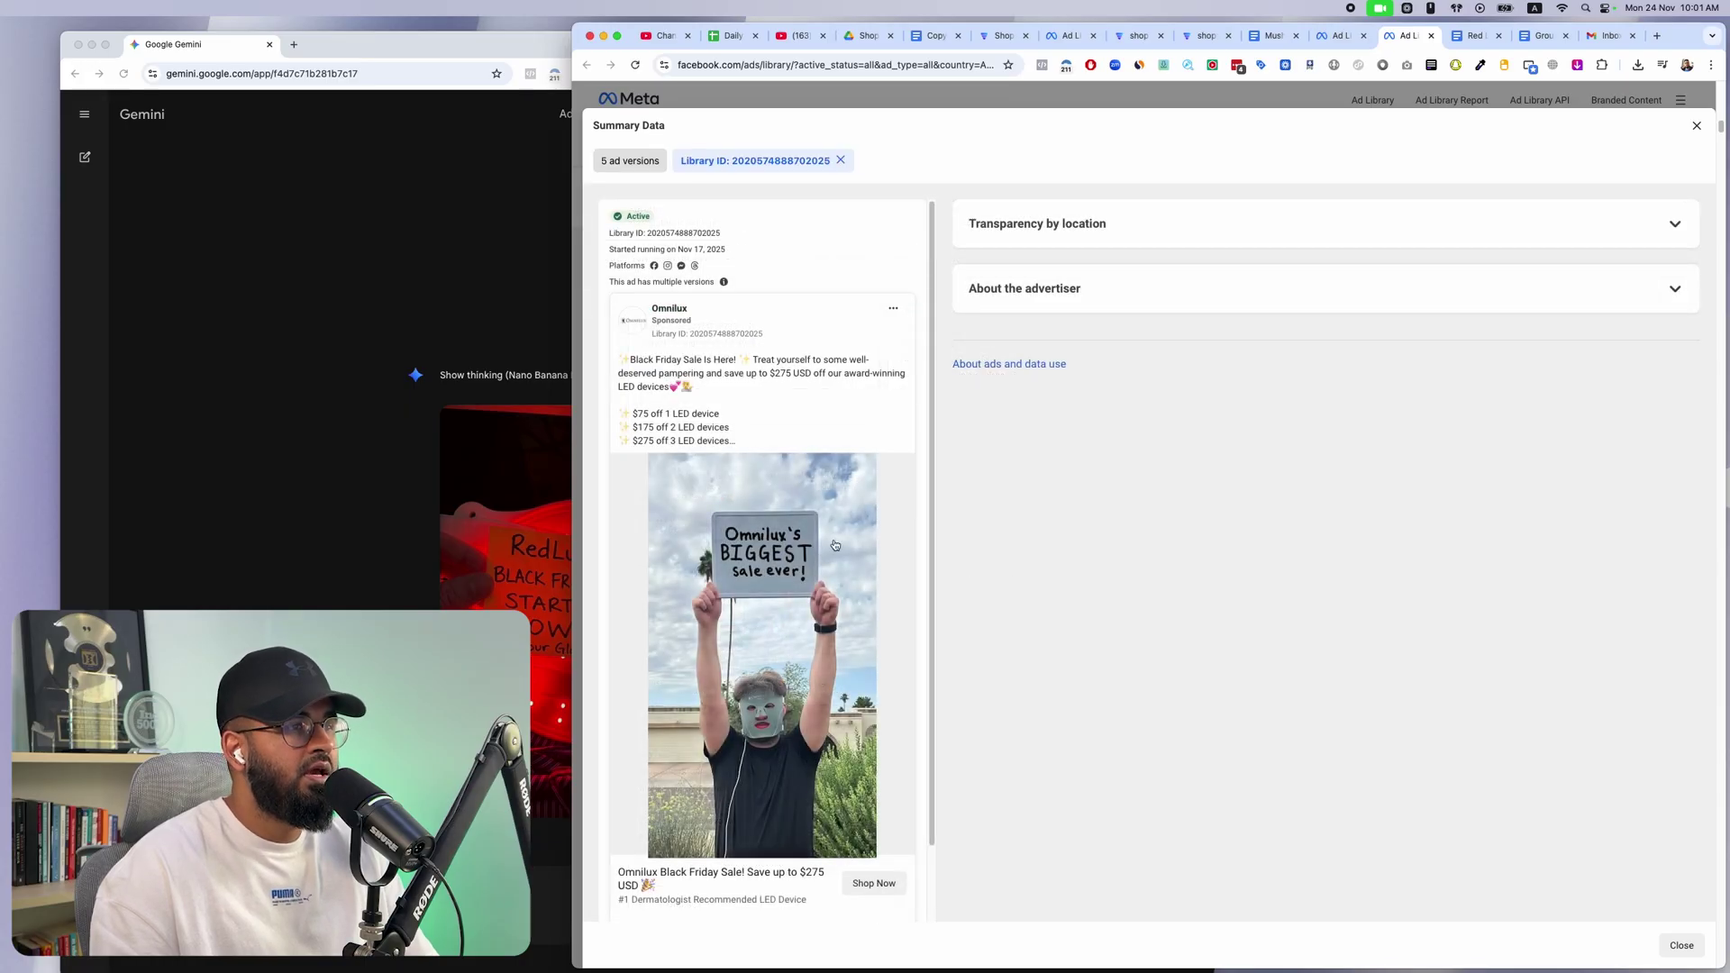
Copy the whiteboard ad image's address
scroll(801, 596, down, 2)
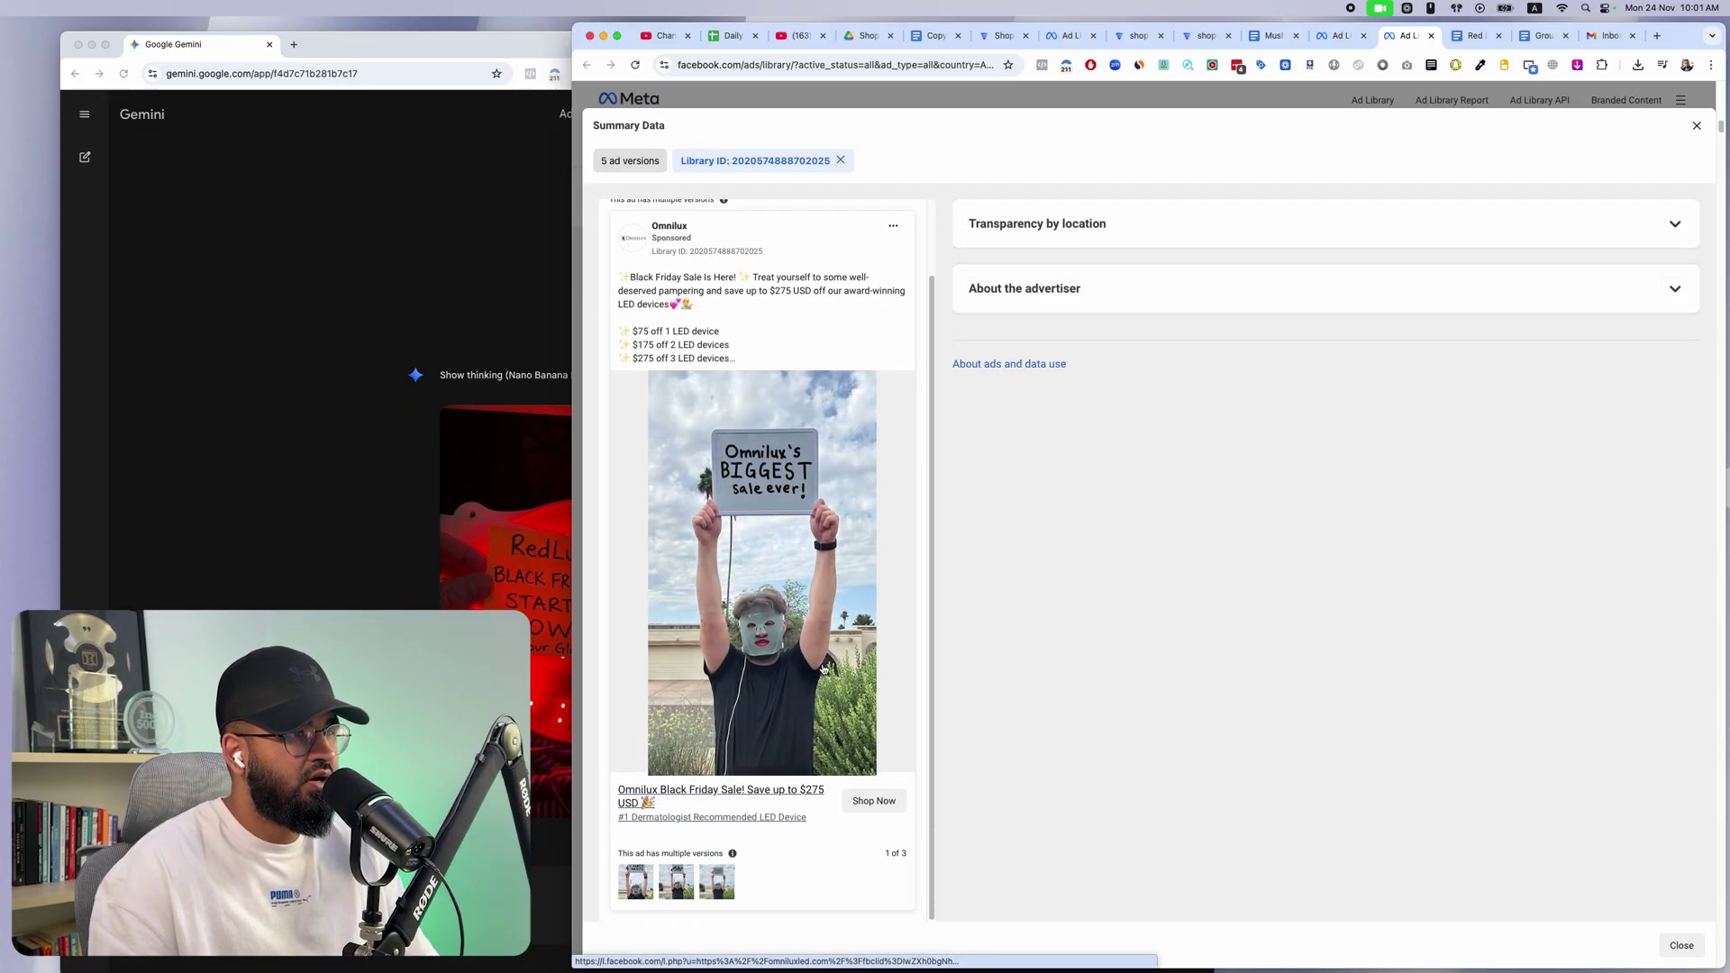
right_click(761, 488)
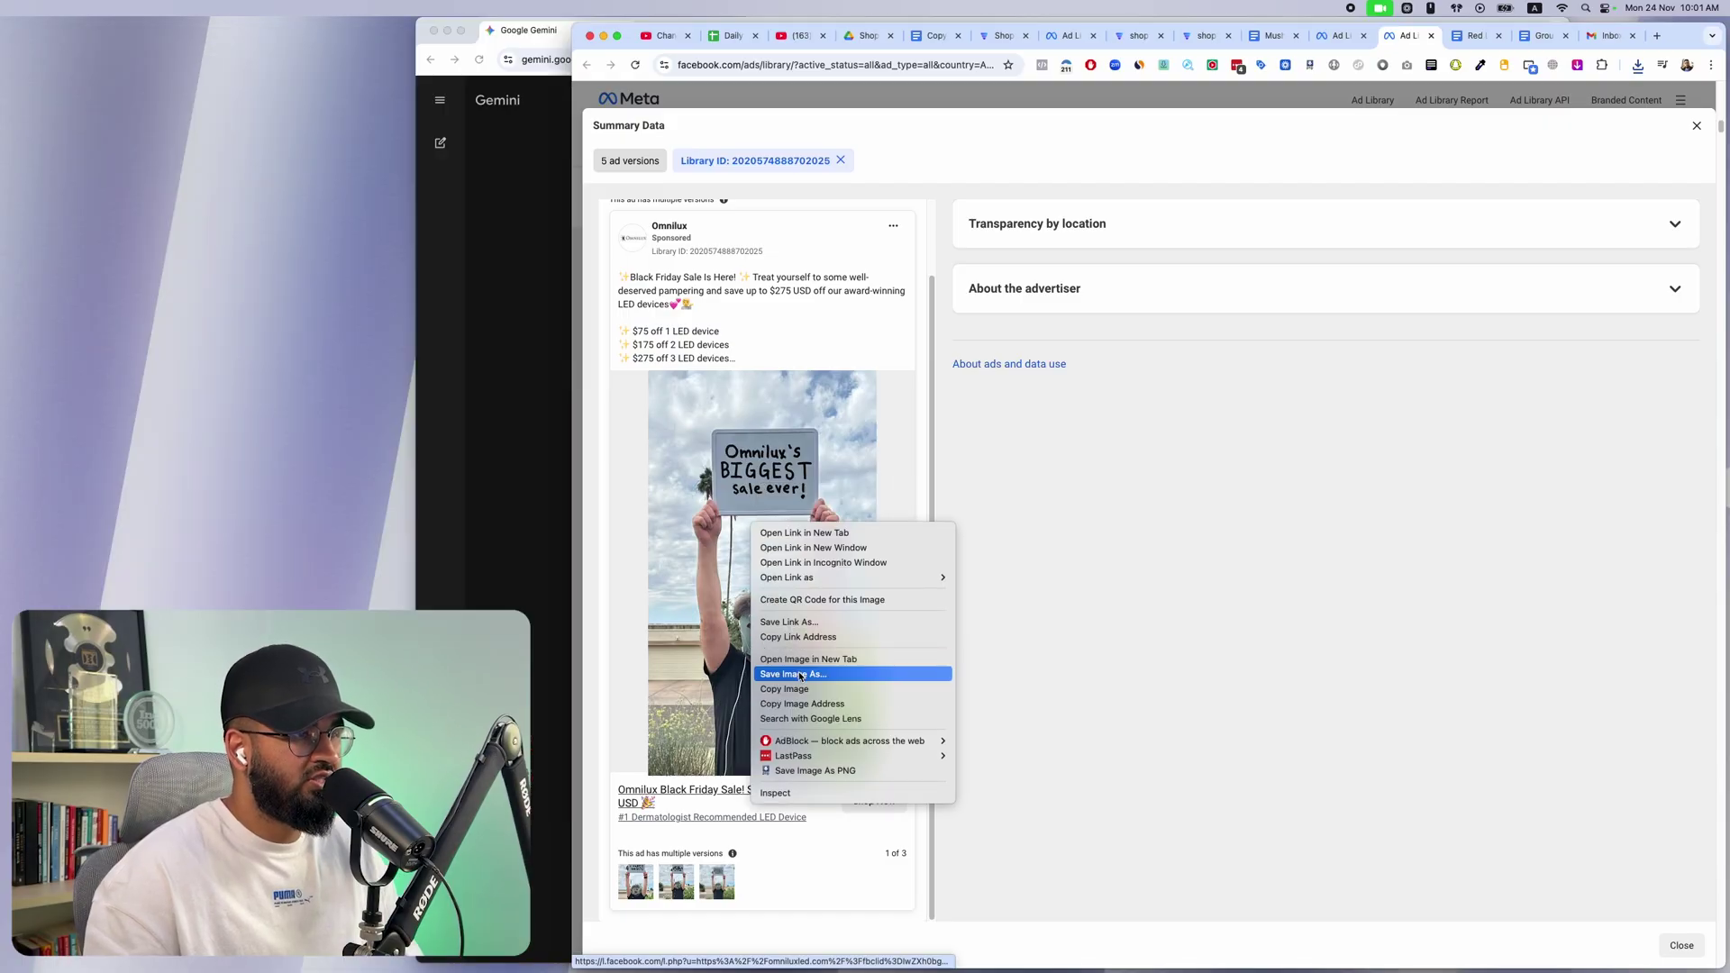
click(811, 665)
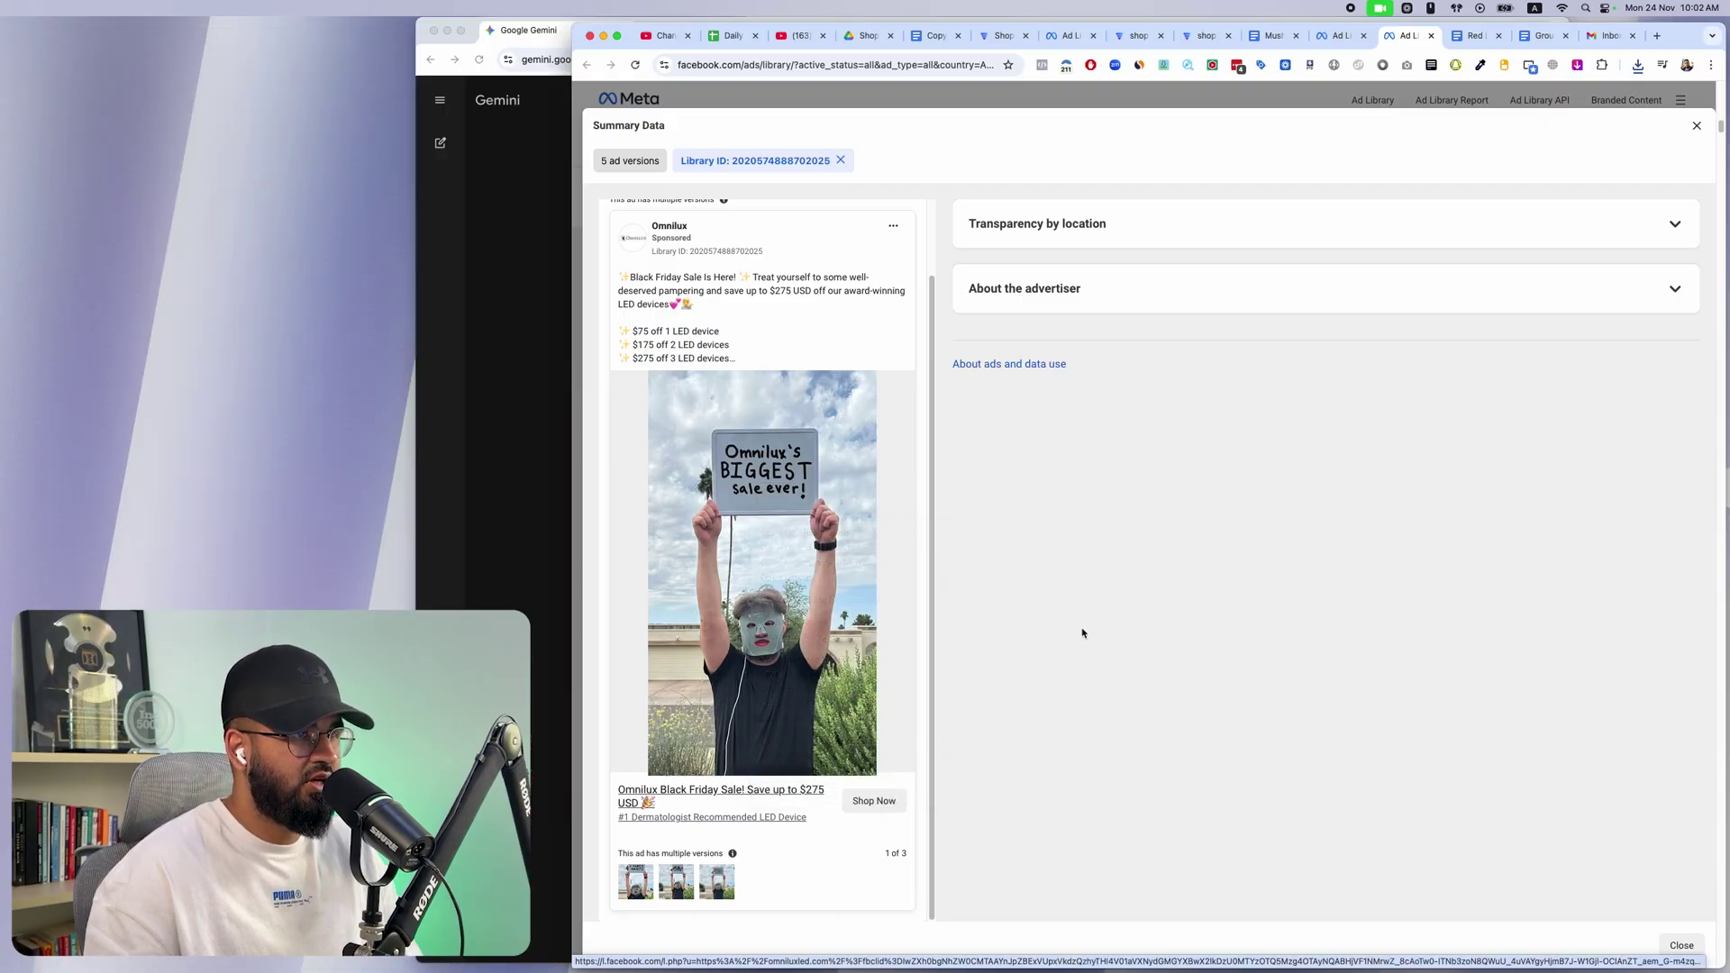
Send the whiteboard ad image to Gemini with the prompt 'Next ad' and expand its thinking
key(super+Tab)
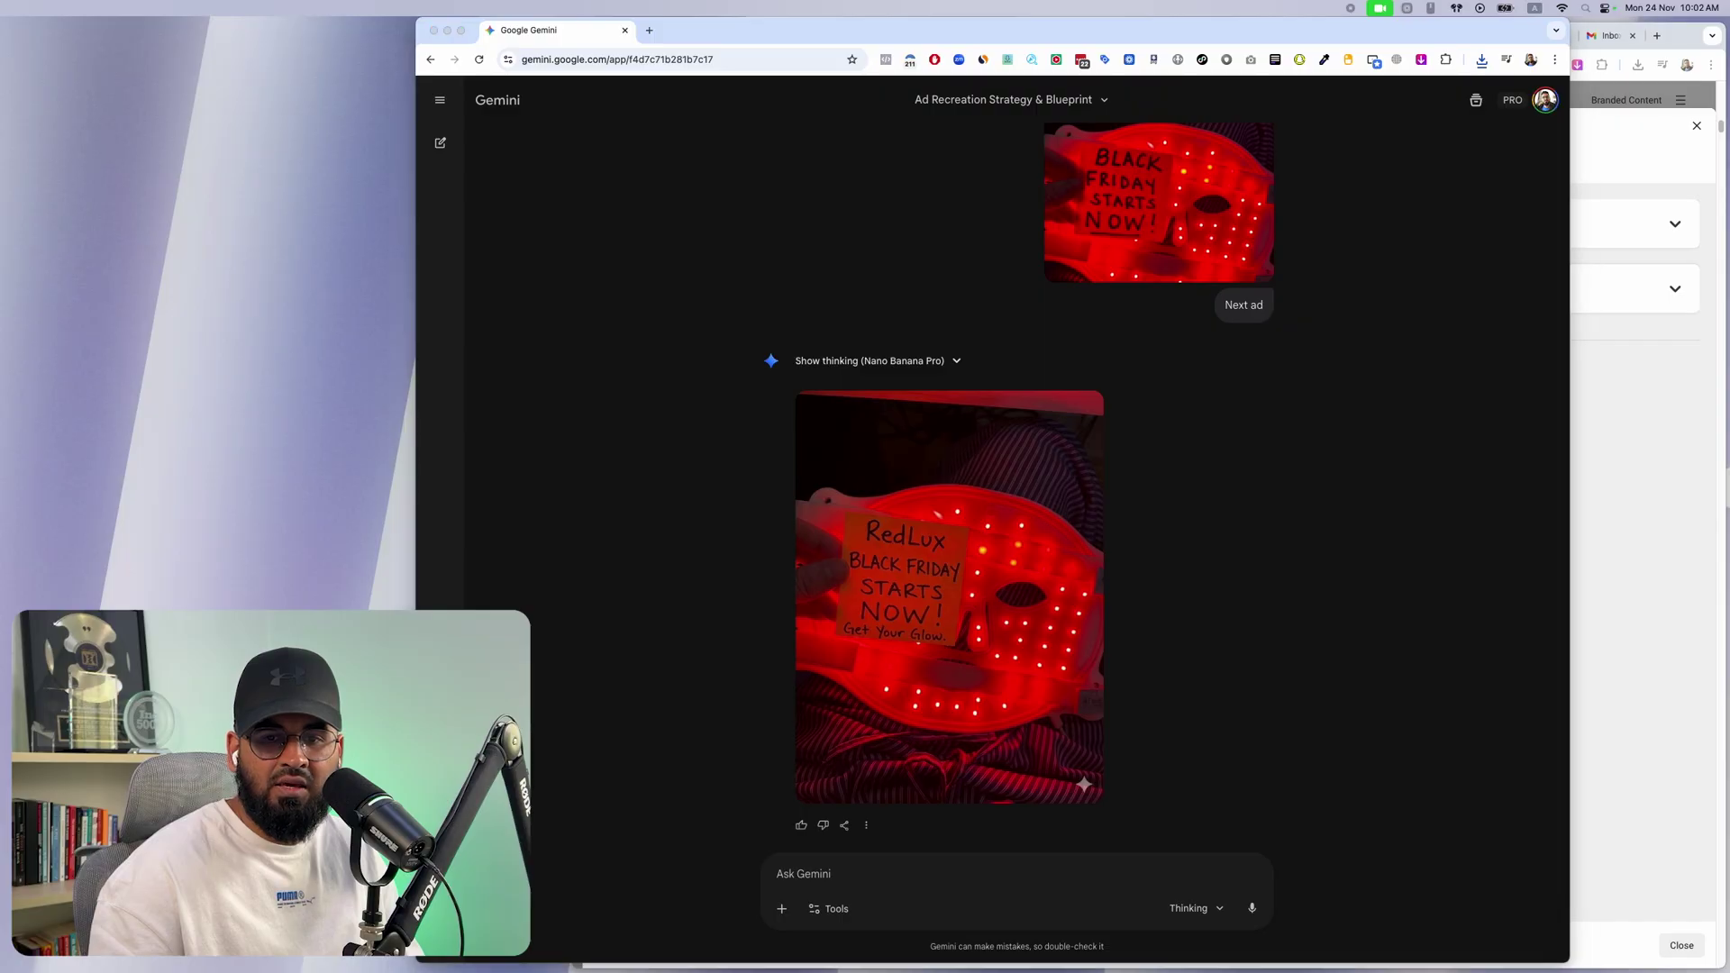
drag(1433, 901, 1113, 665)
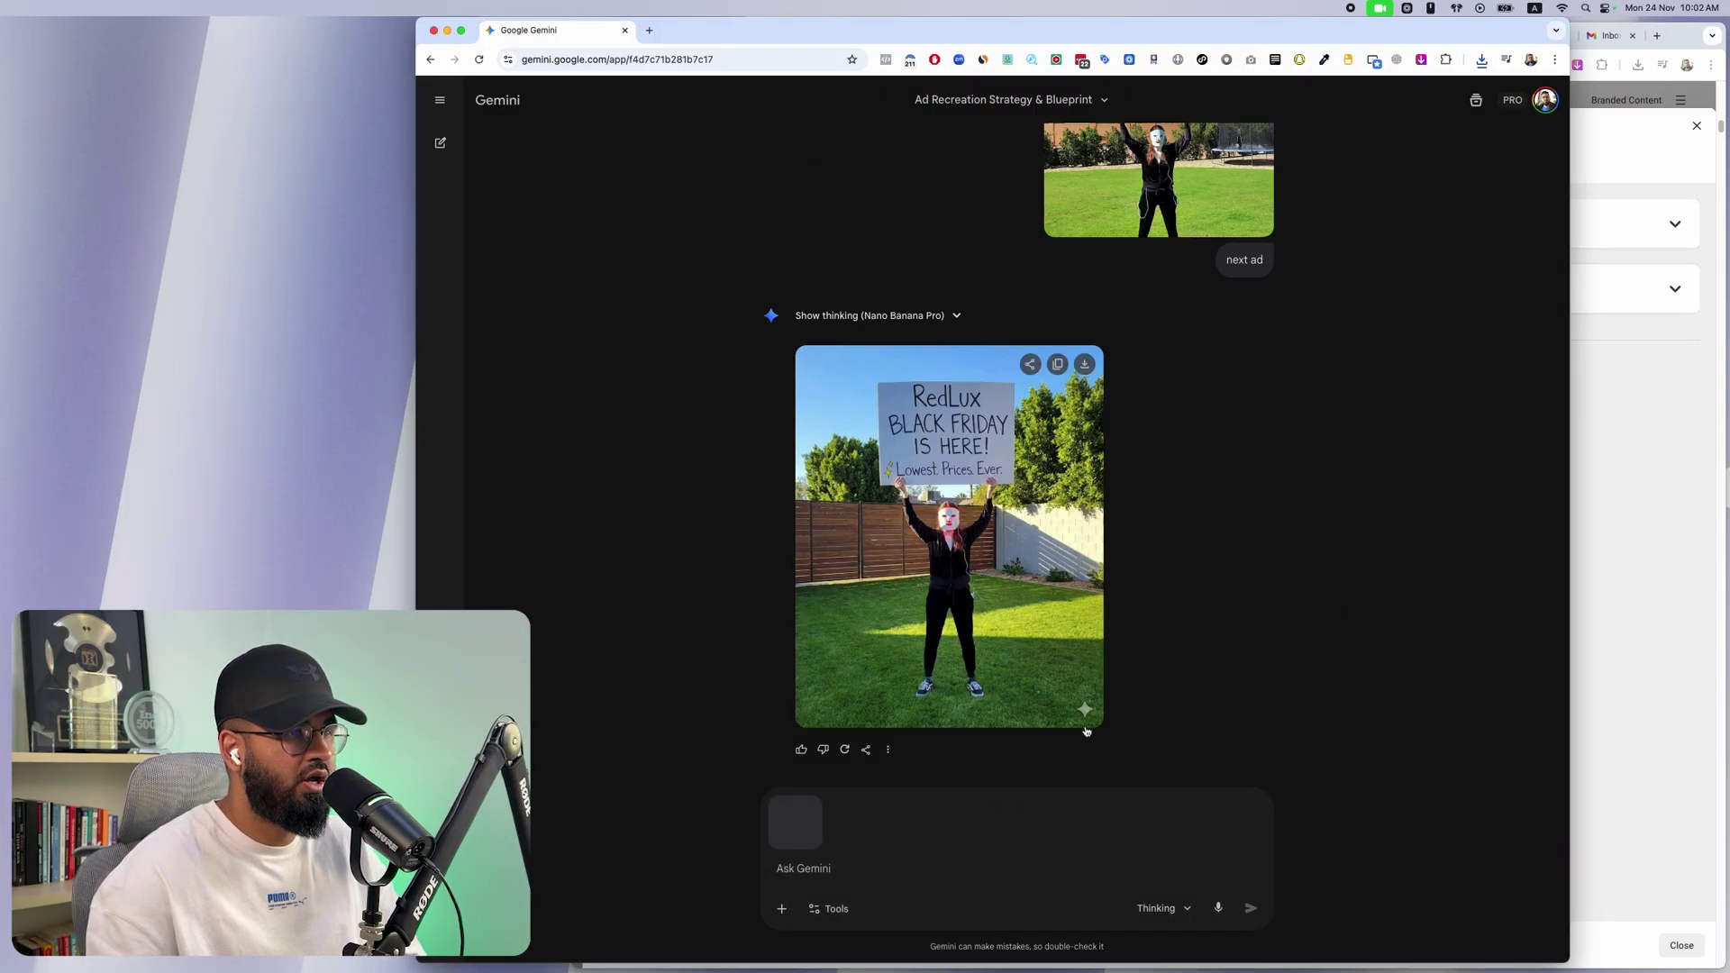
text(Ne)
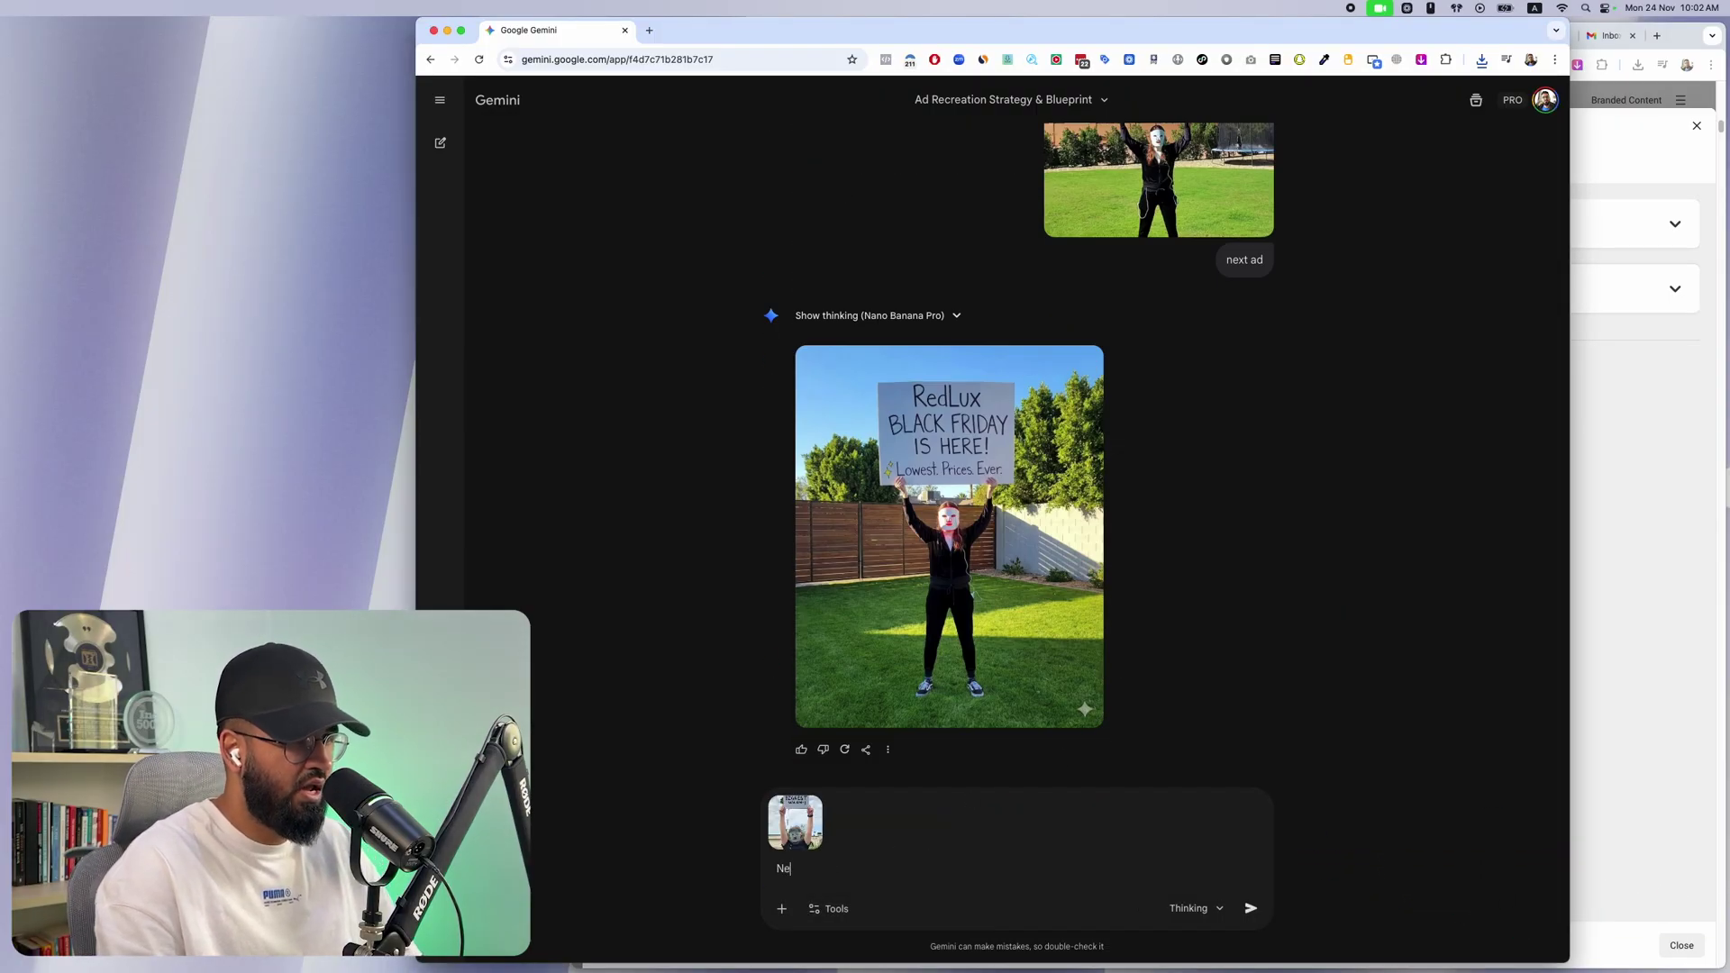
text(xt ad)
key(Return)
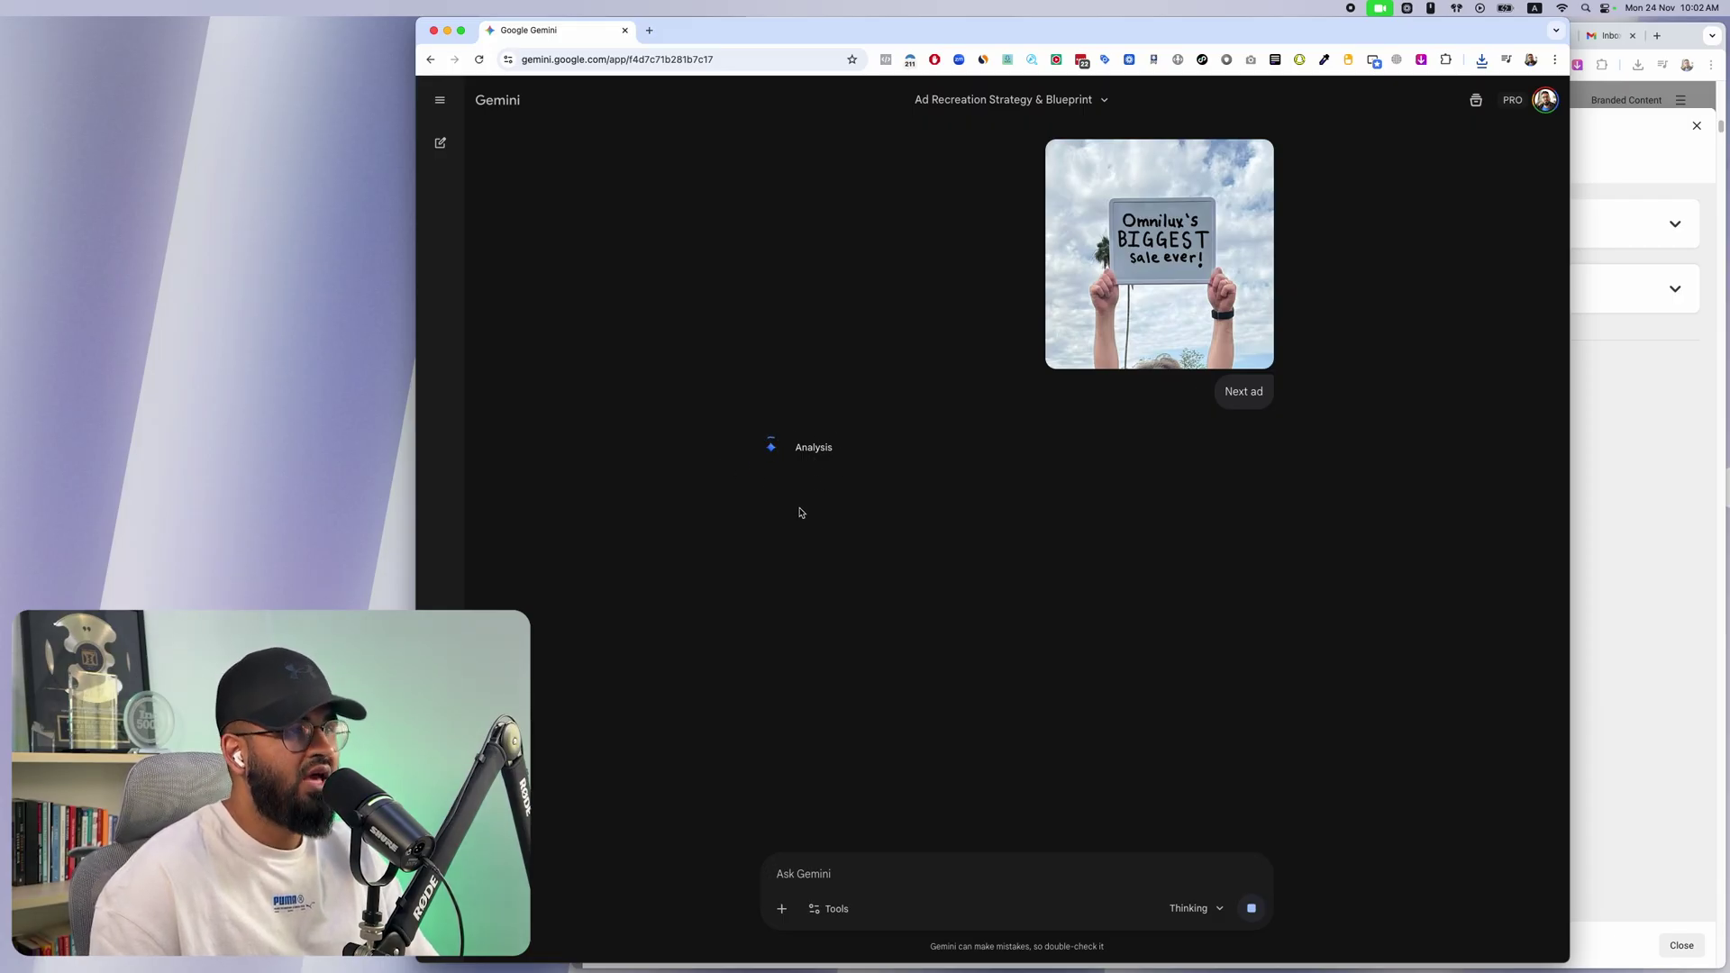
click(842, 447)
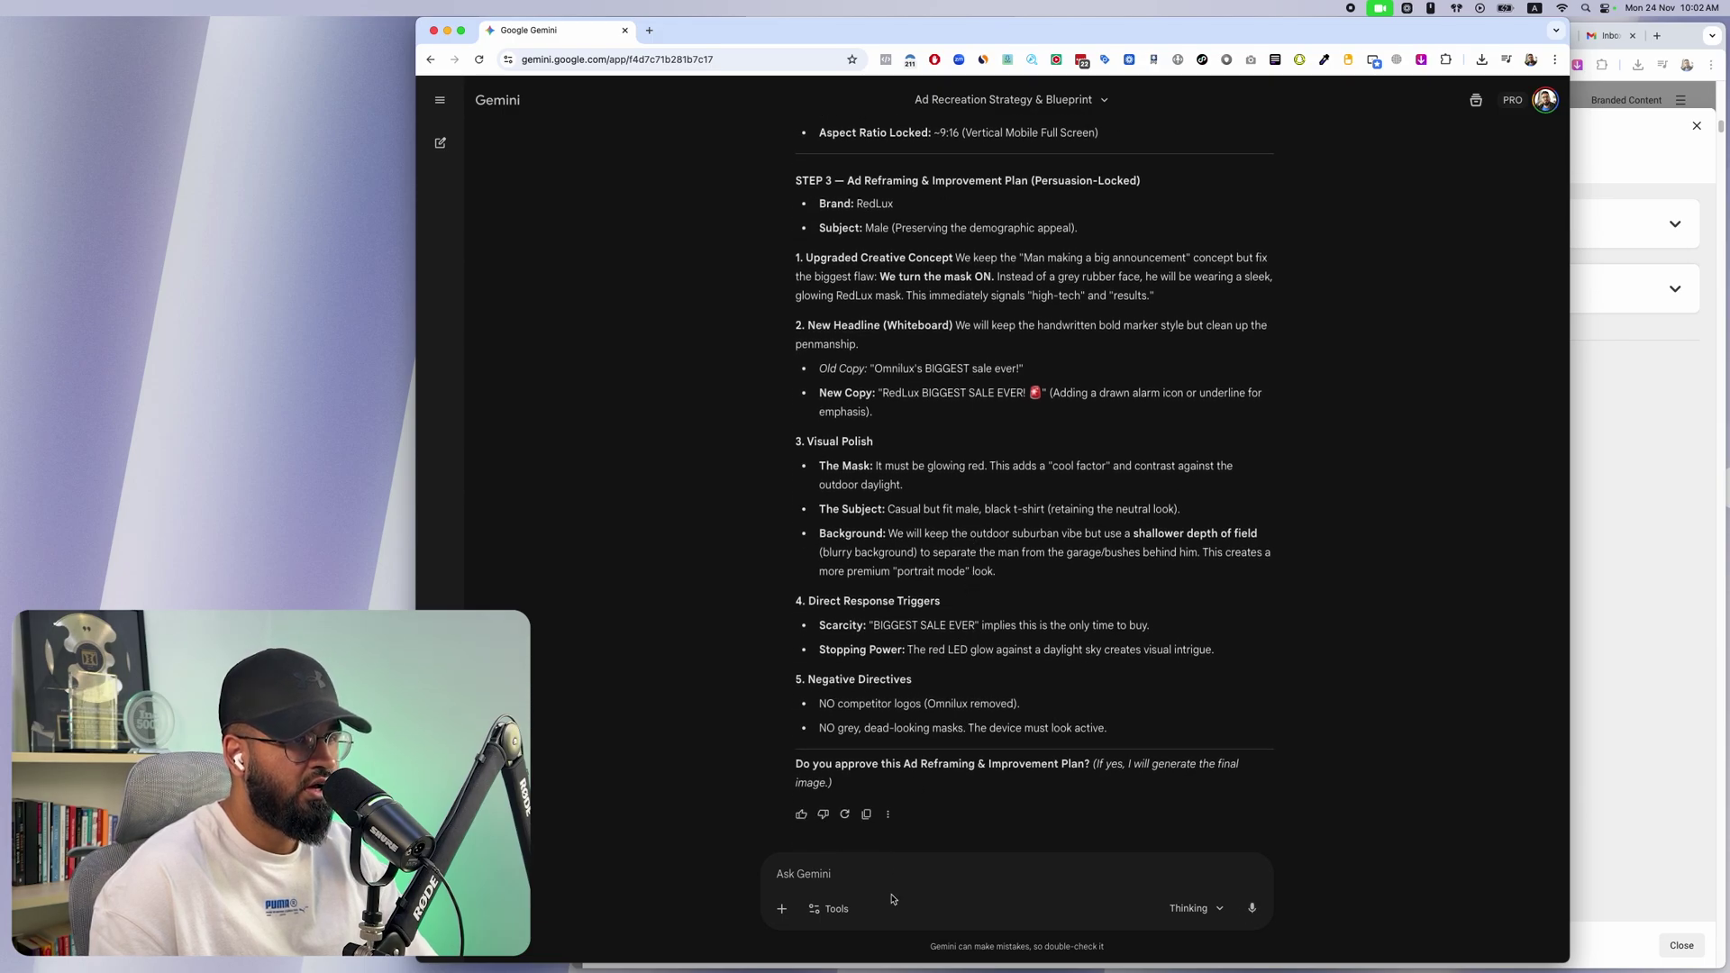
Reply 'Approve' to the reframing plan and view the generated RedLux whiteboard image full-size
text(Approve)
key(Return)
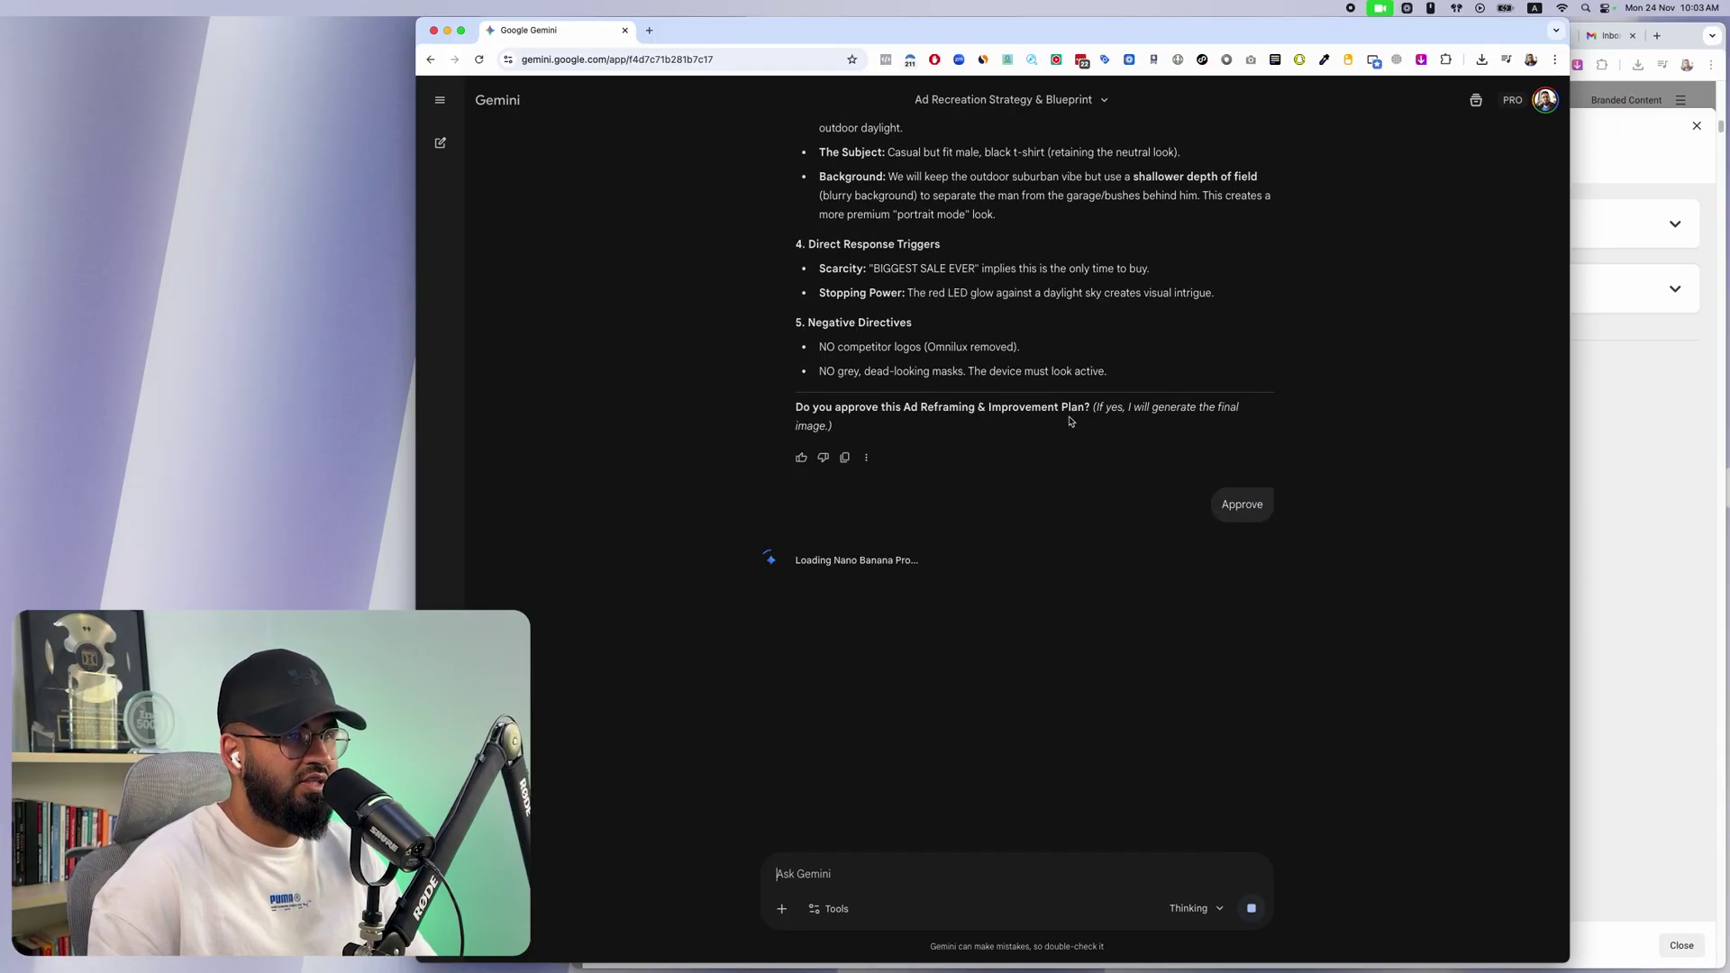
scroll(1104, 540, up, 15)
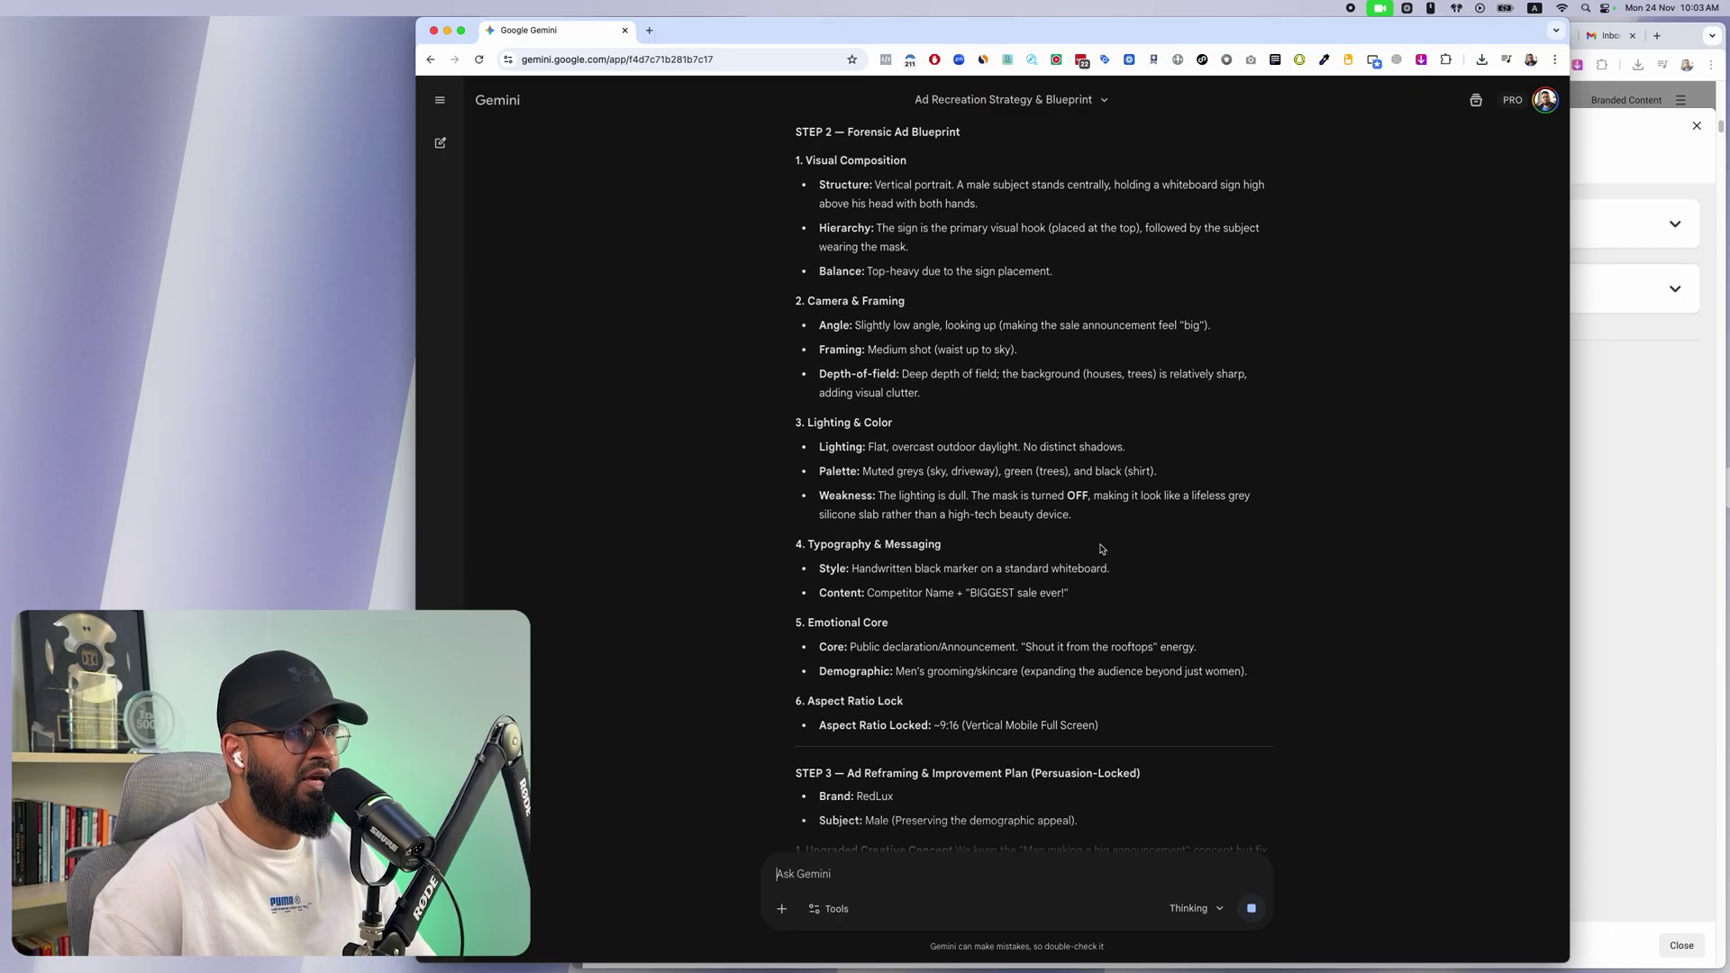
scroll(1101, 549, down, 3)
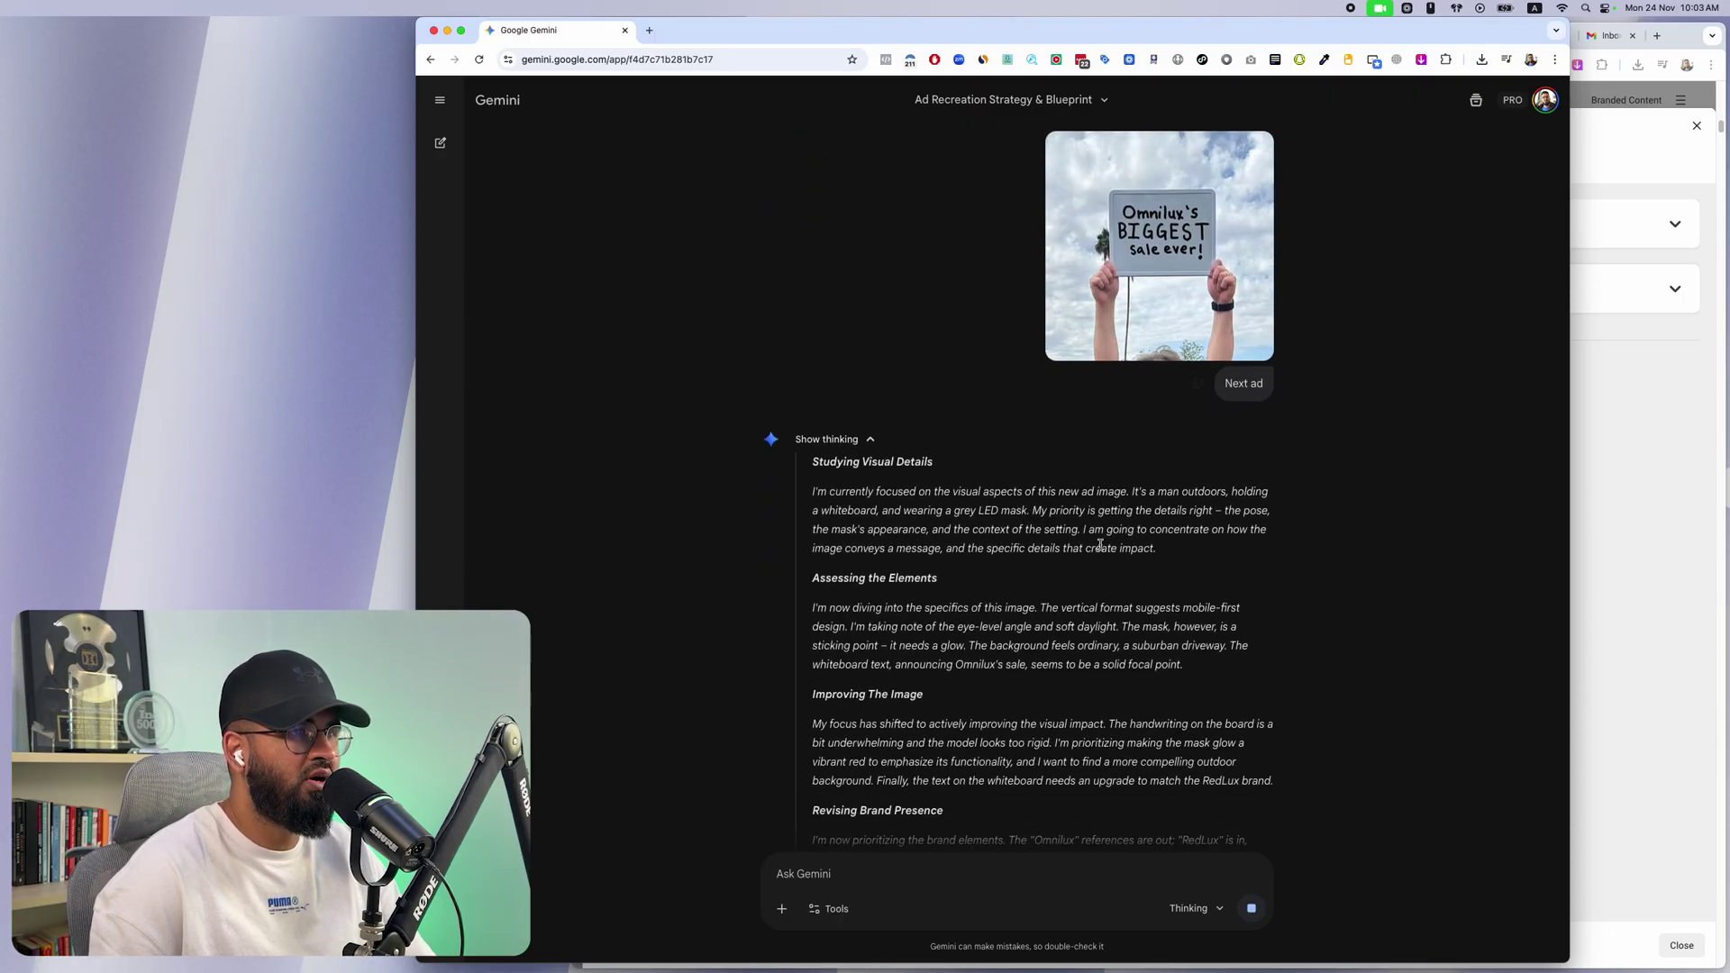
click(878, 442)
scroll(1067, 522, down, 20)
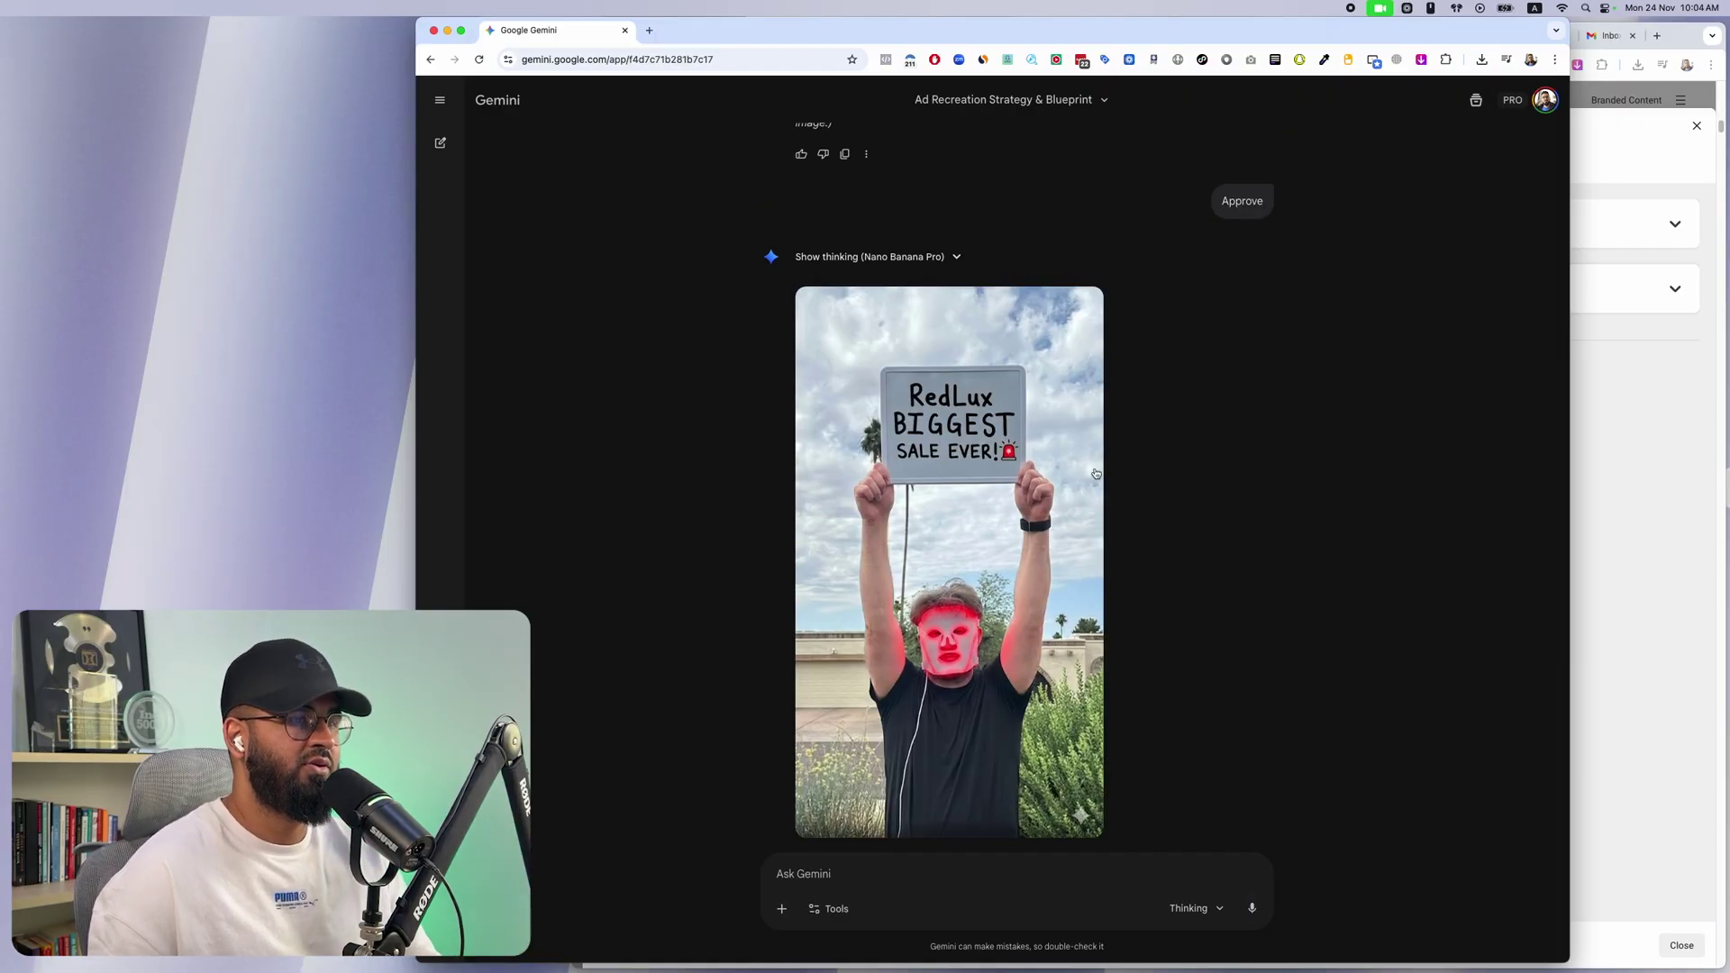
click(1095, 474)
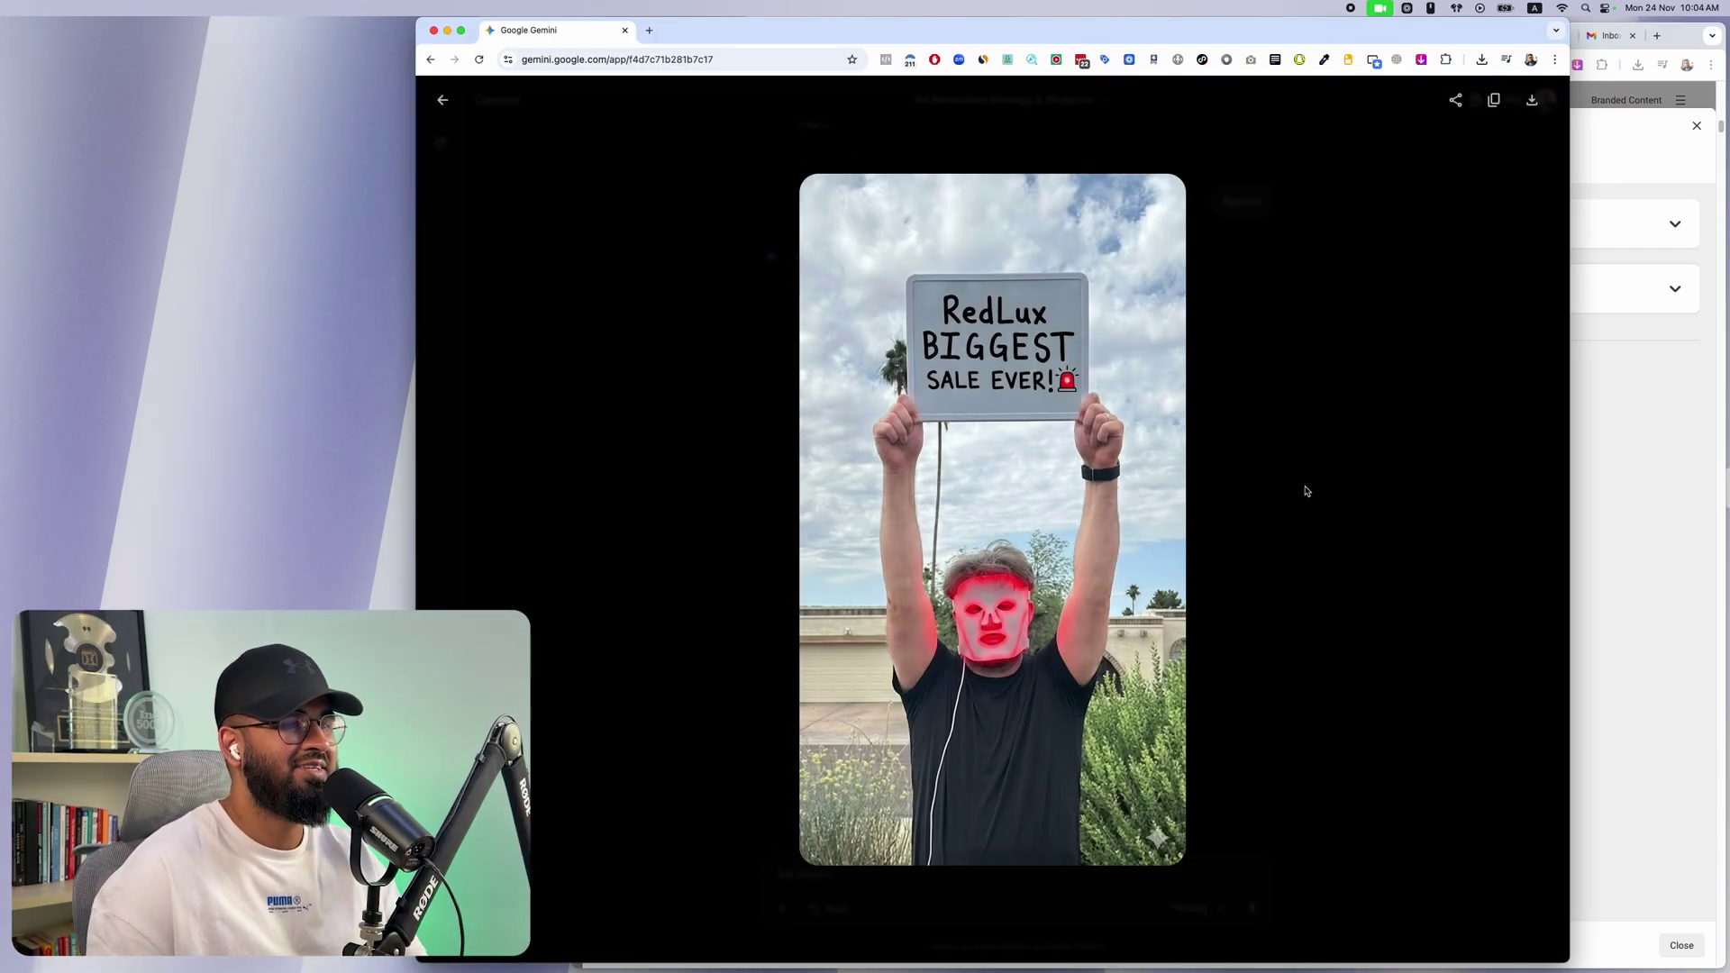
click(1306, 492)
scroll(1307, 494, up, 15)
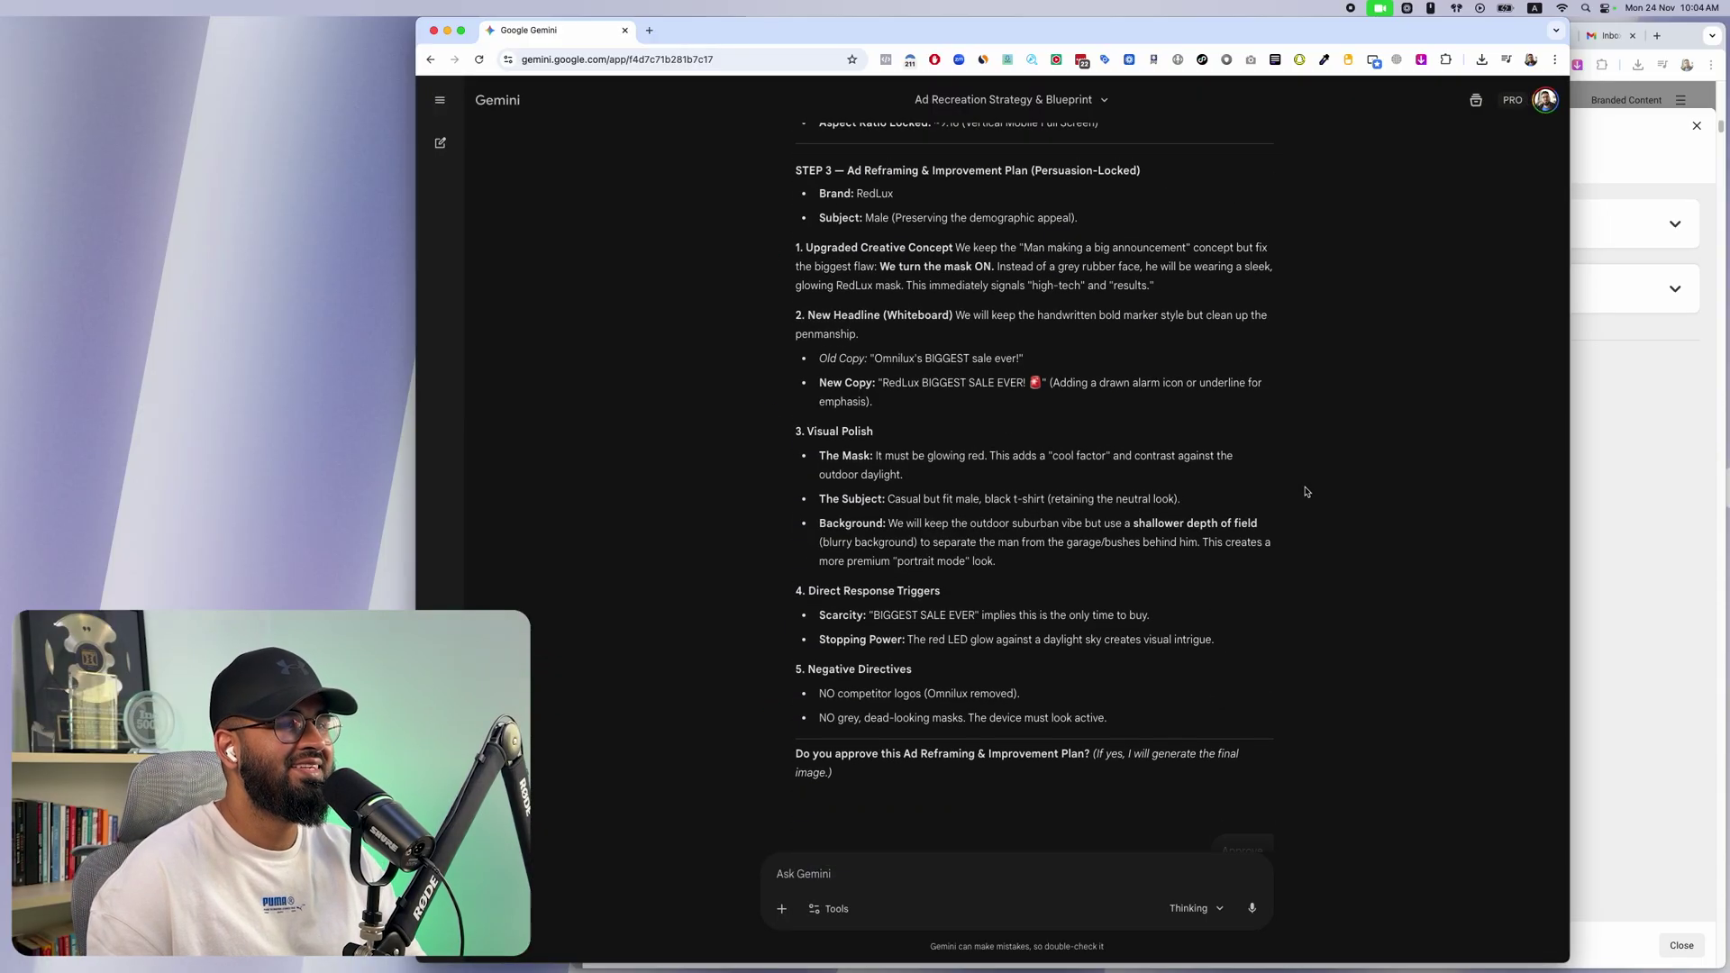
scroll(1306, 496, up, 6)
click(1063, 505)
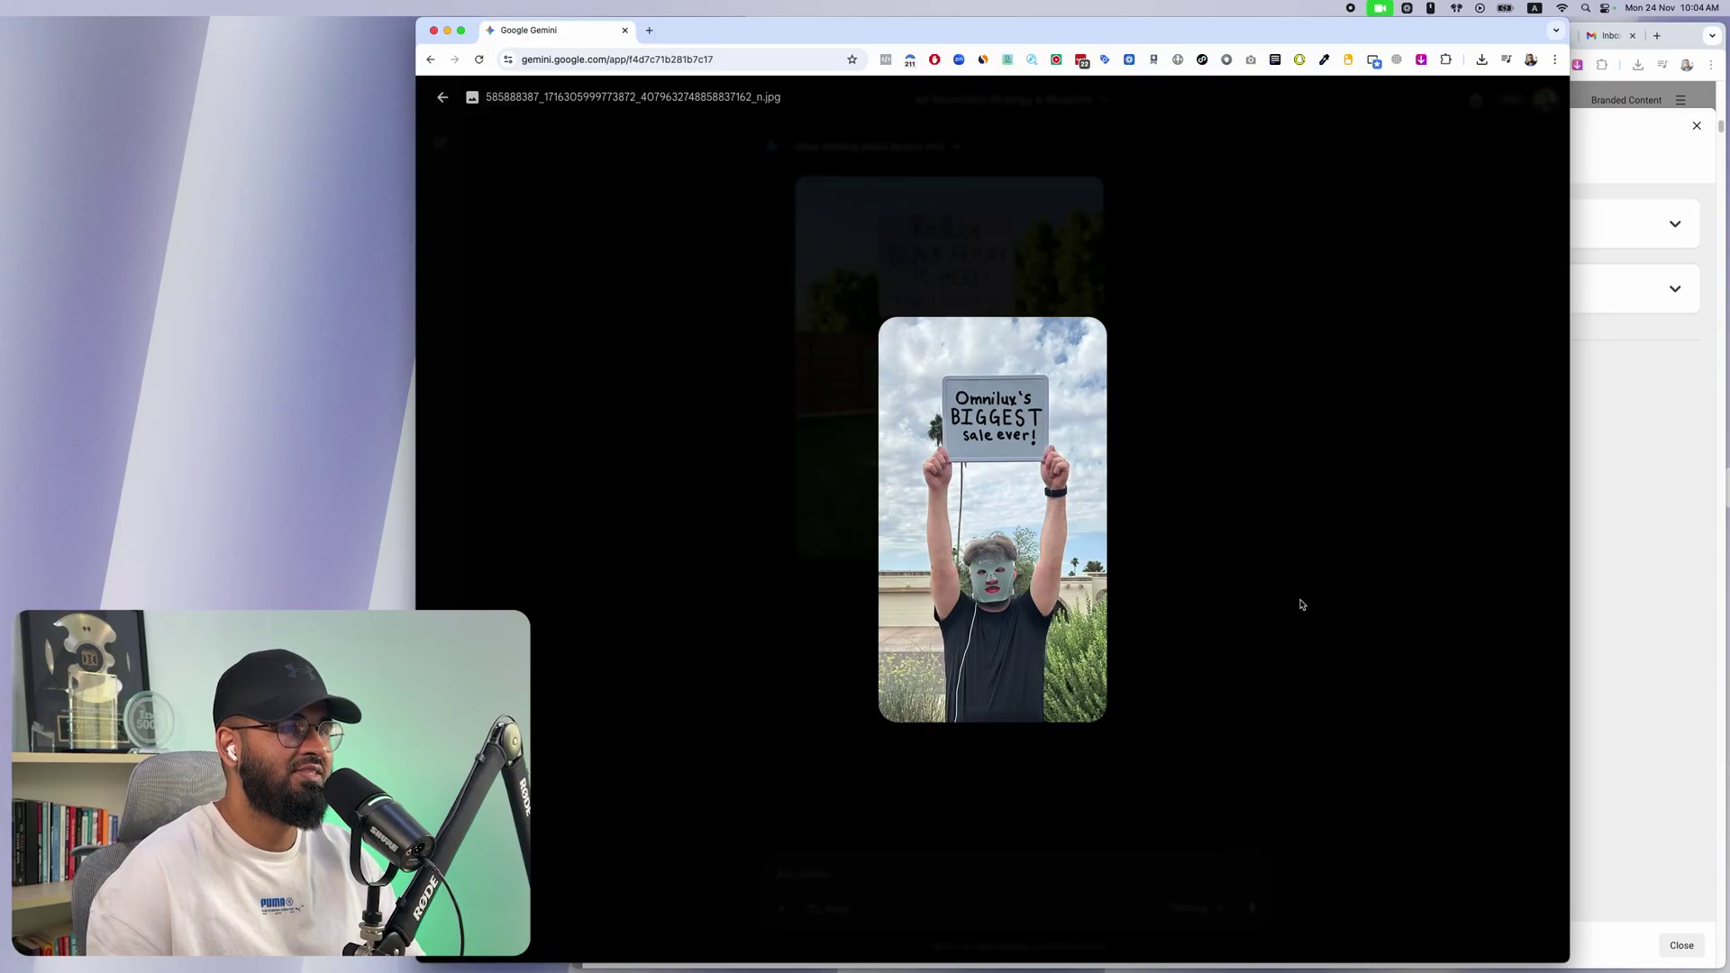
click(1300, 605)
scroll(1301, 603, down, 8)
click(1082, 504)
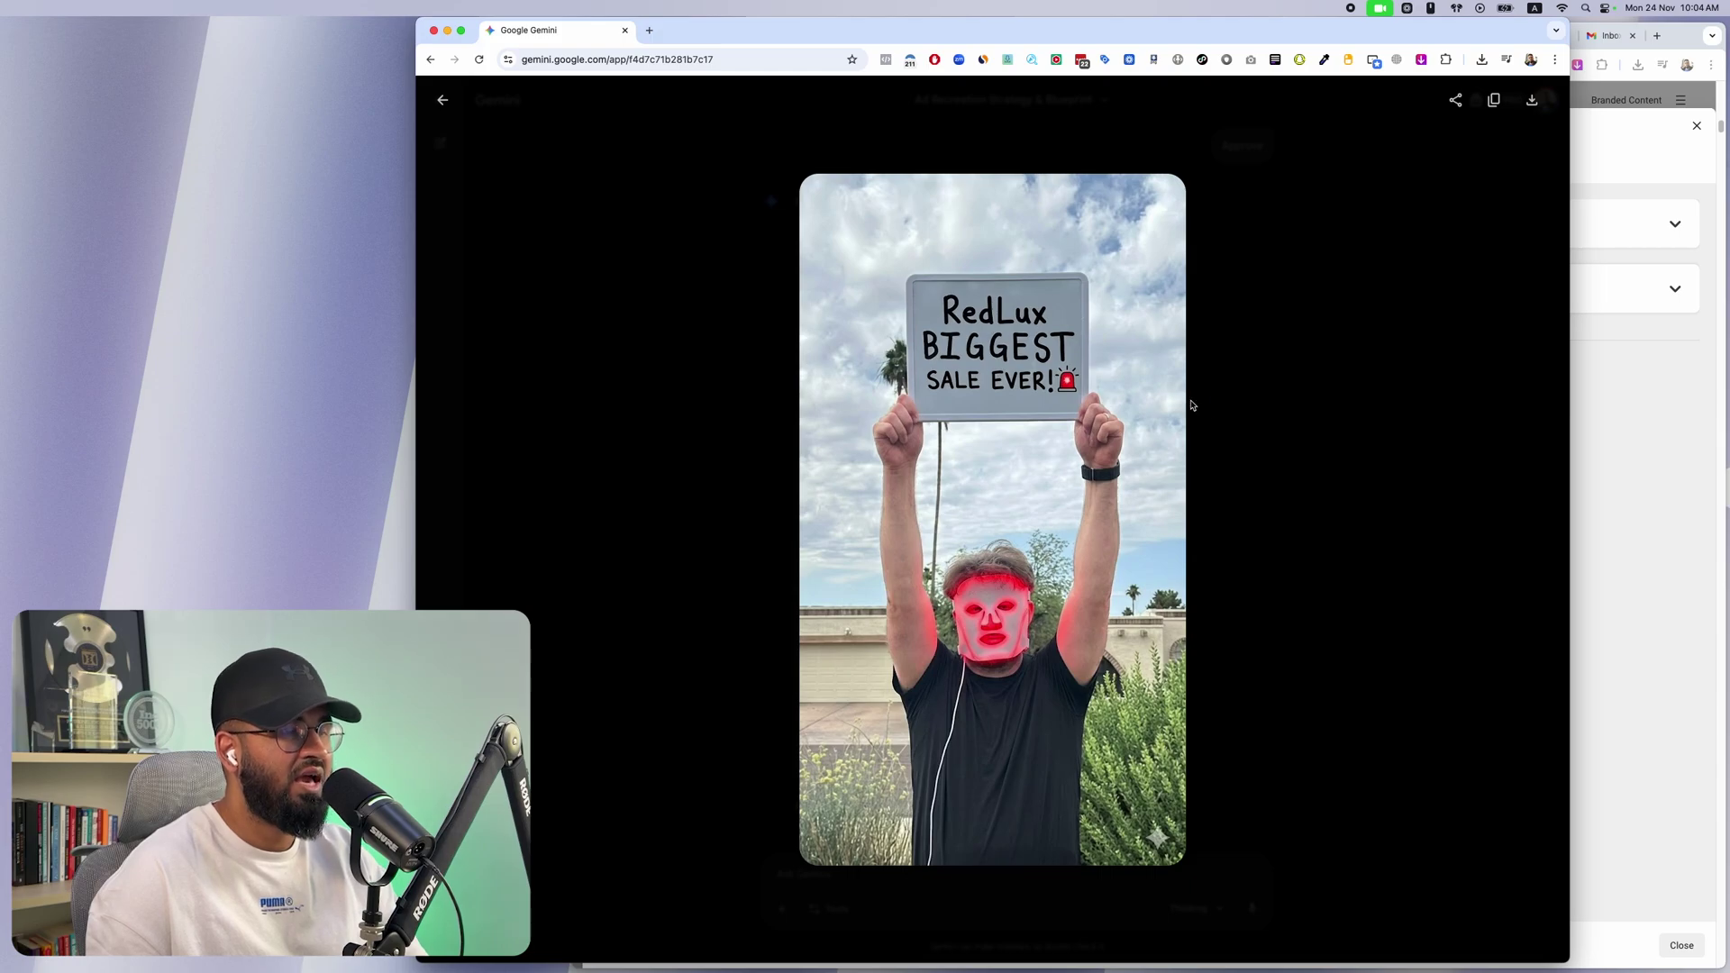
click(1232, 390)
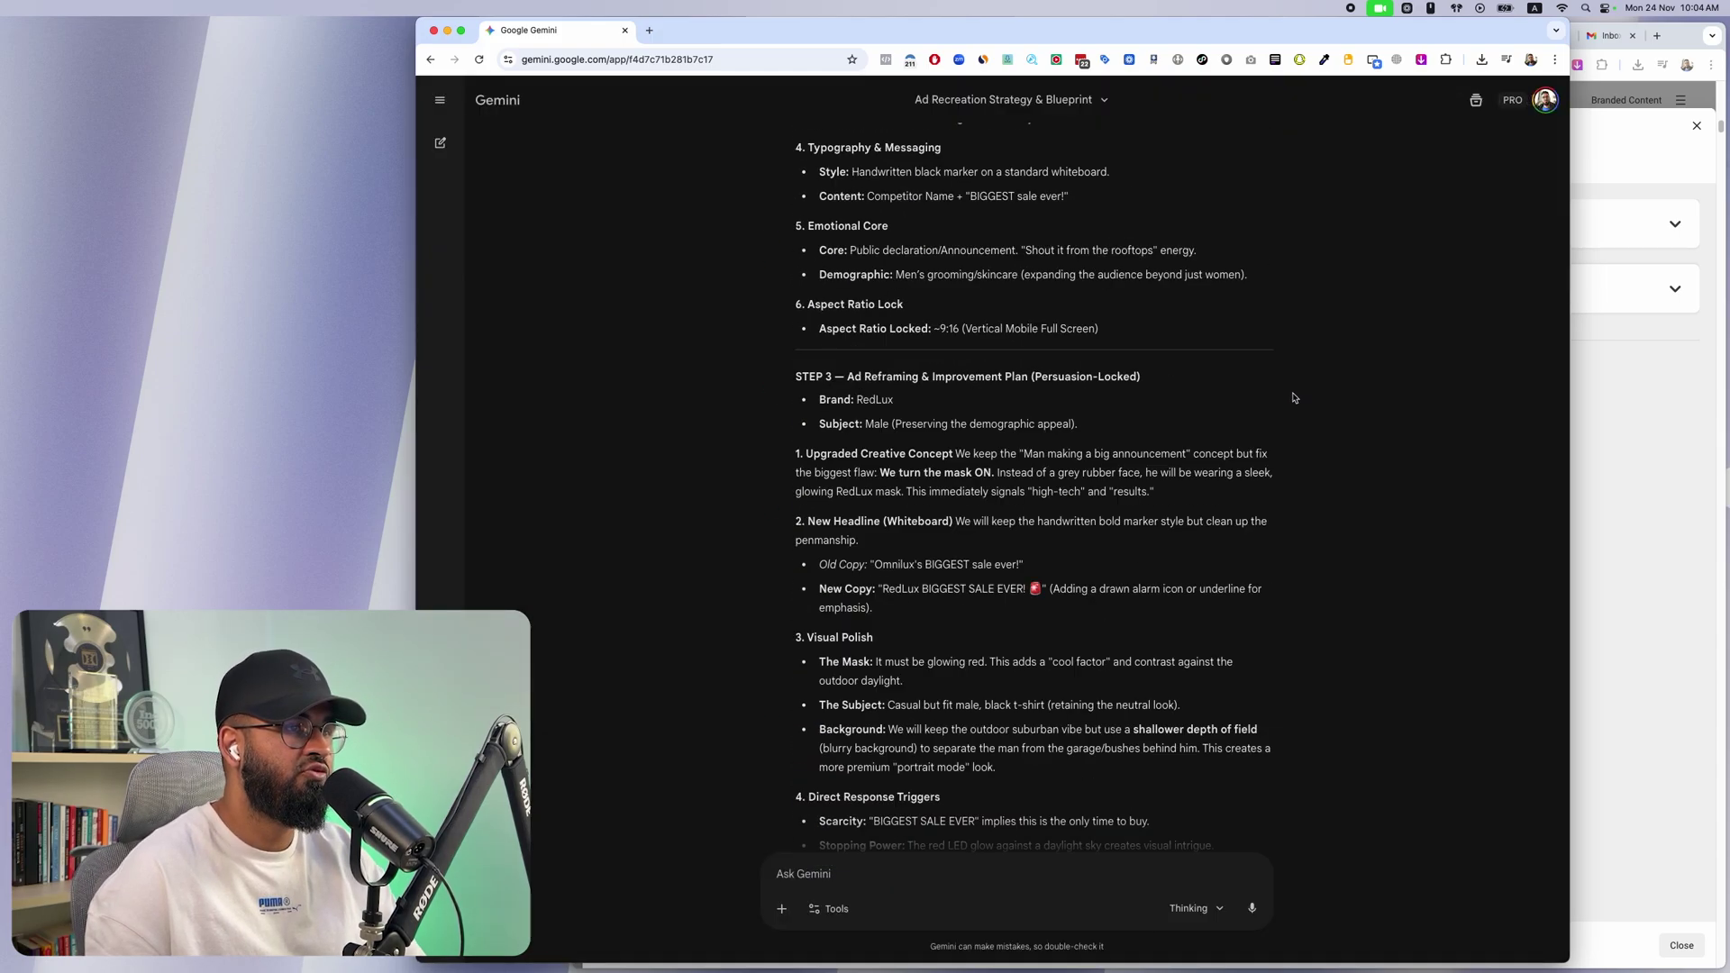
scroll(1294, 398, up, 10)
click(1182, 476)
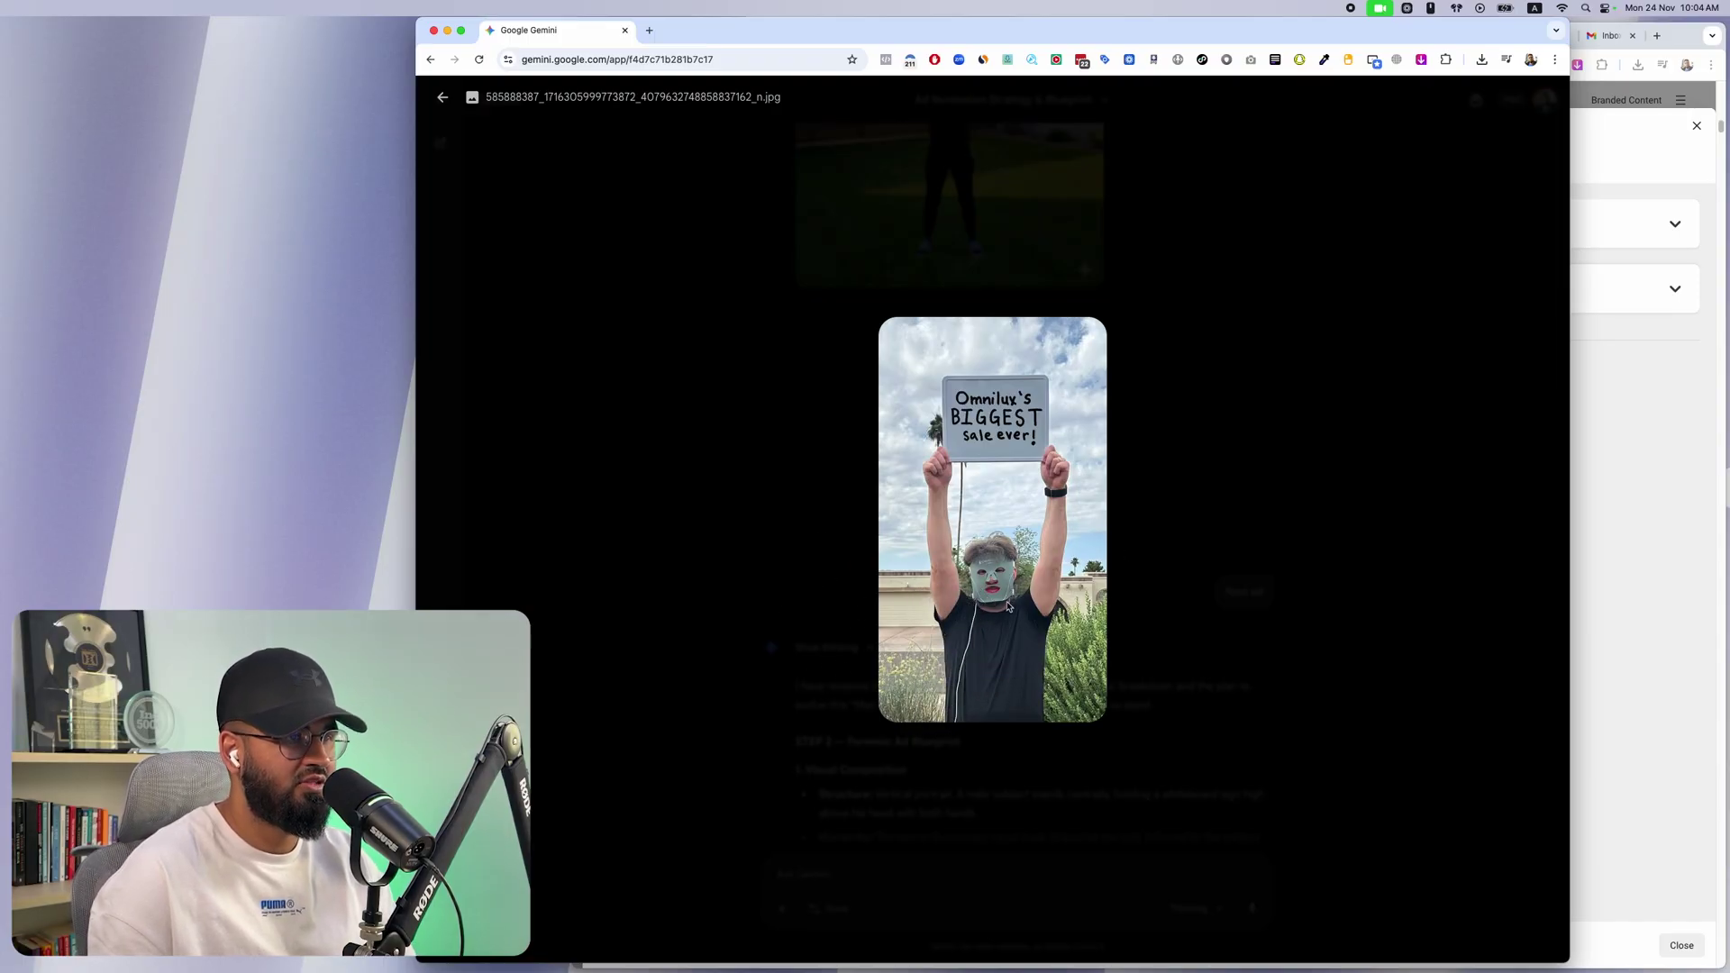
click(1232, 575)
scroll(1232, 575, down, 10)
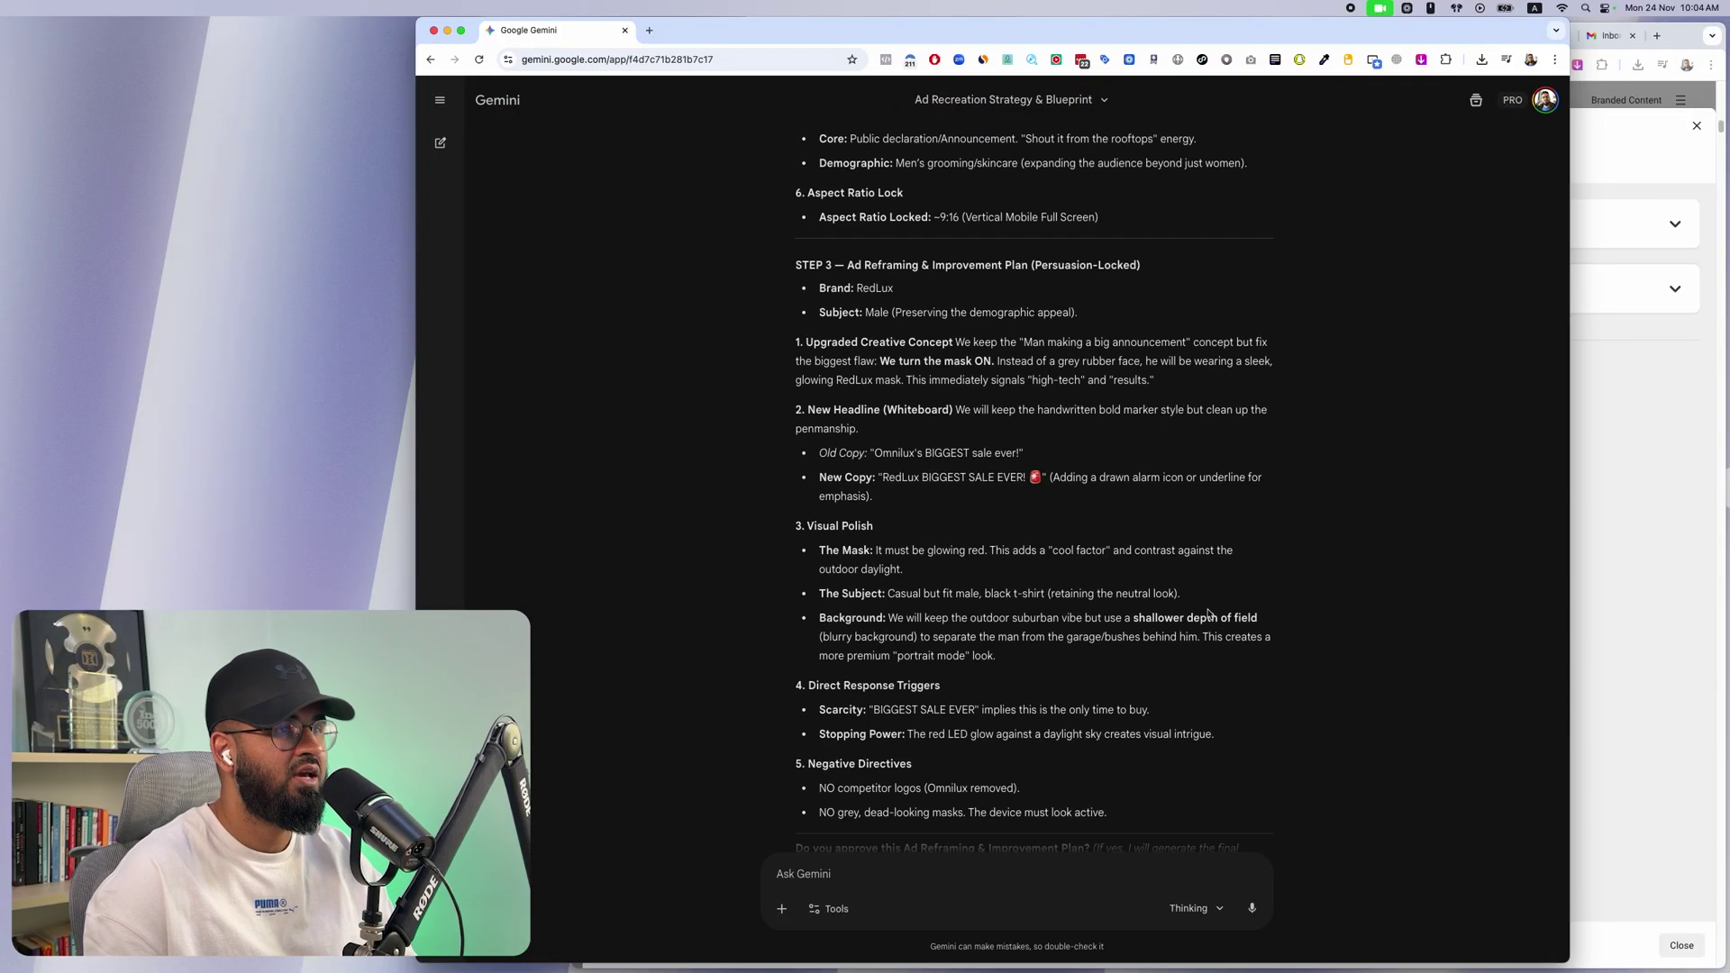
click(1045, 574)
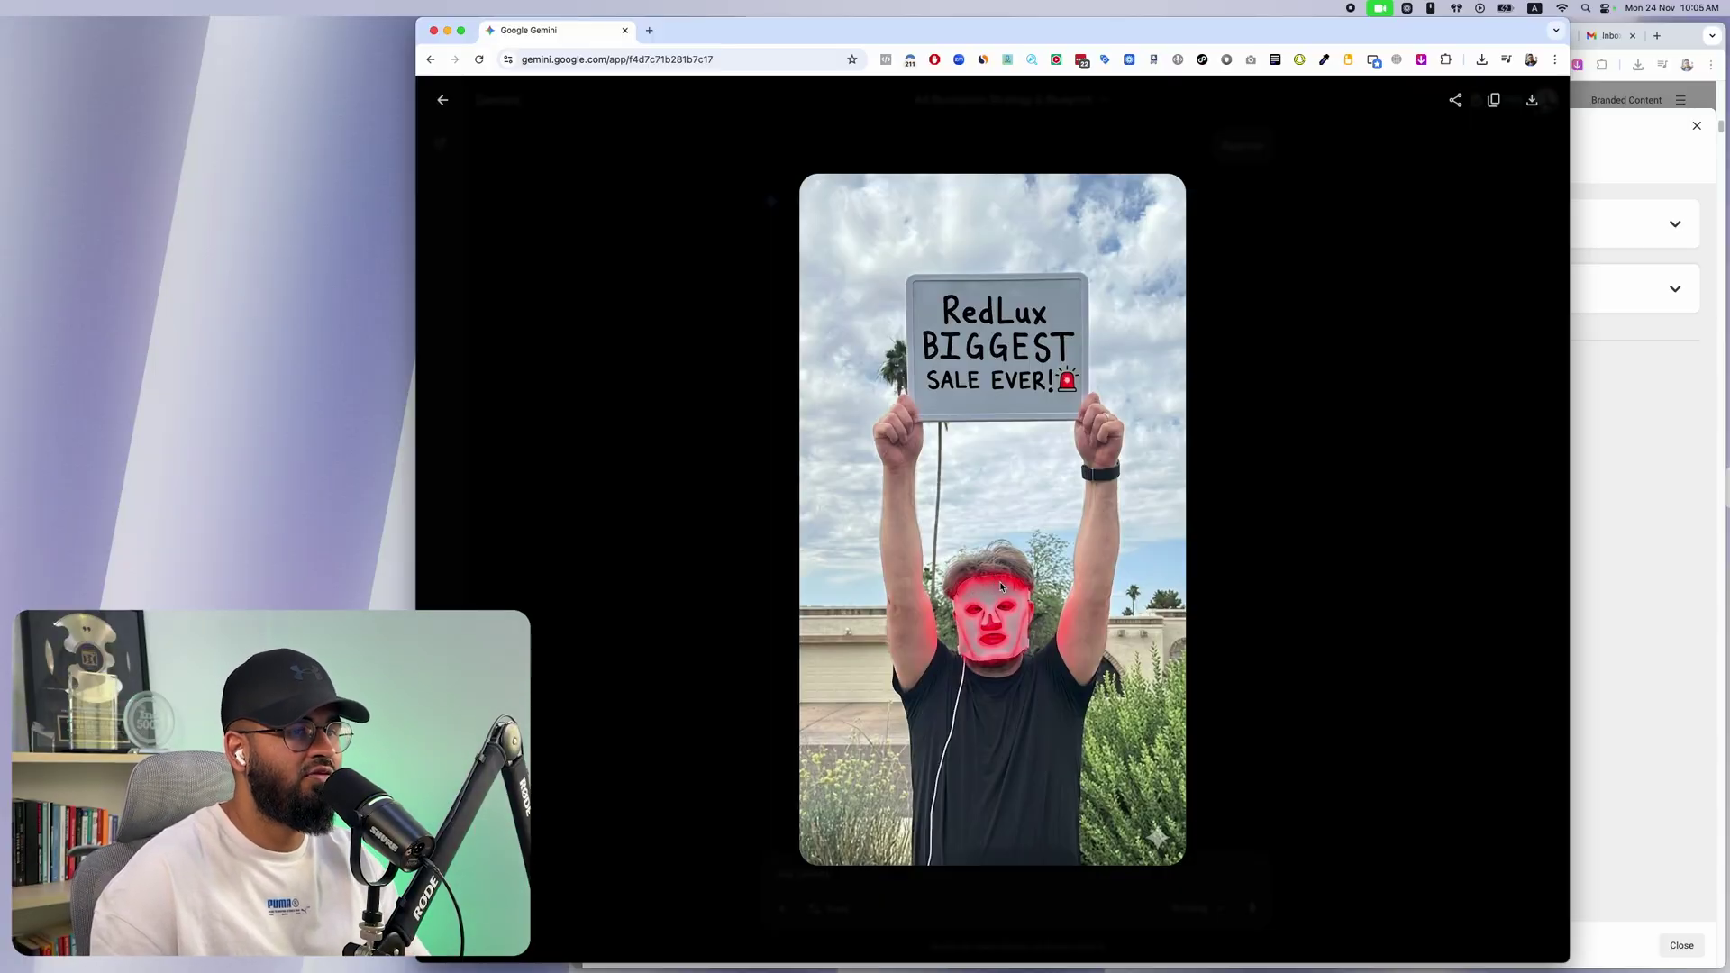
click(1292, 514)
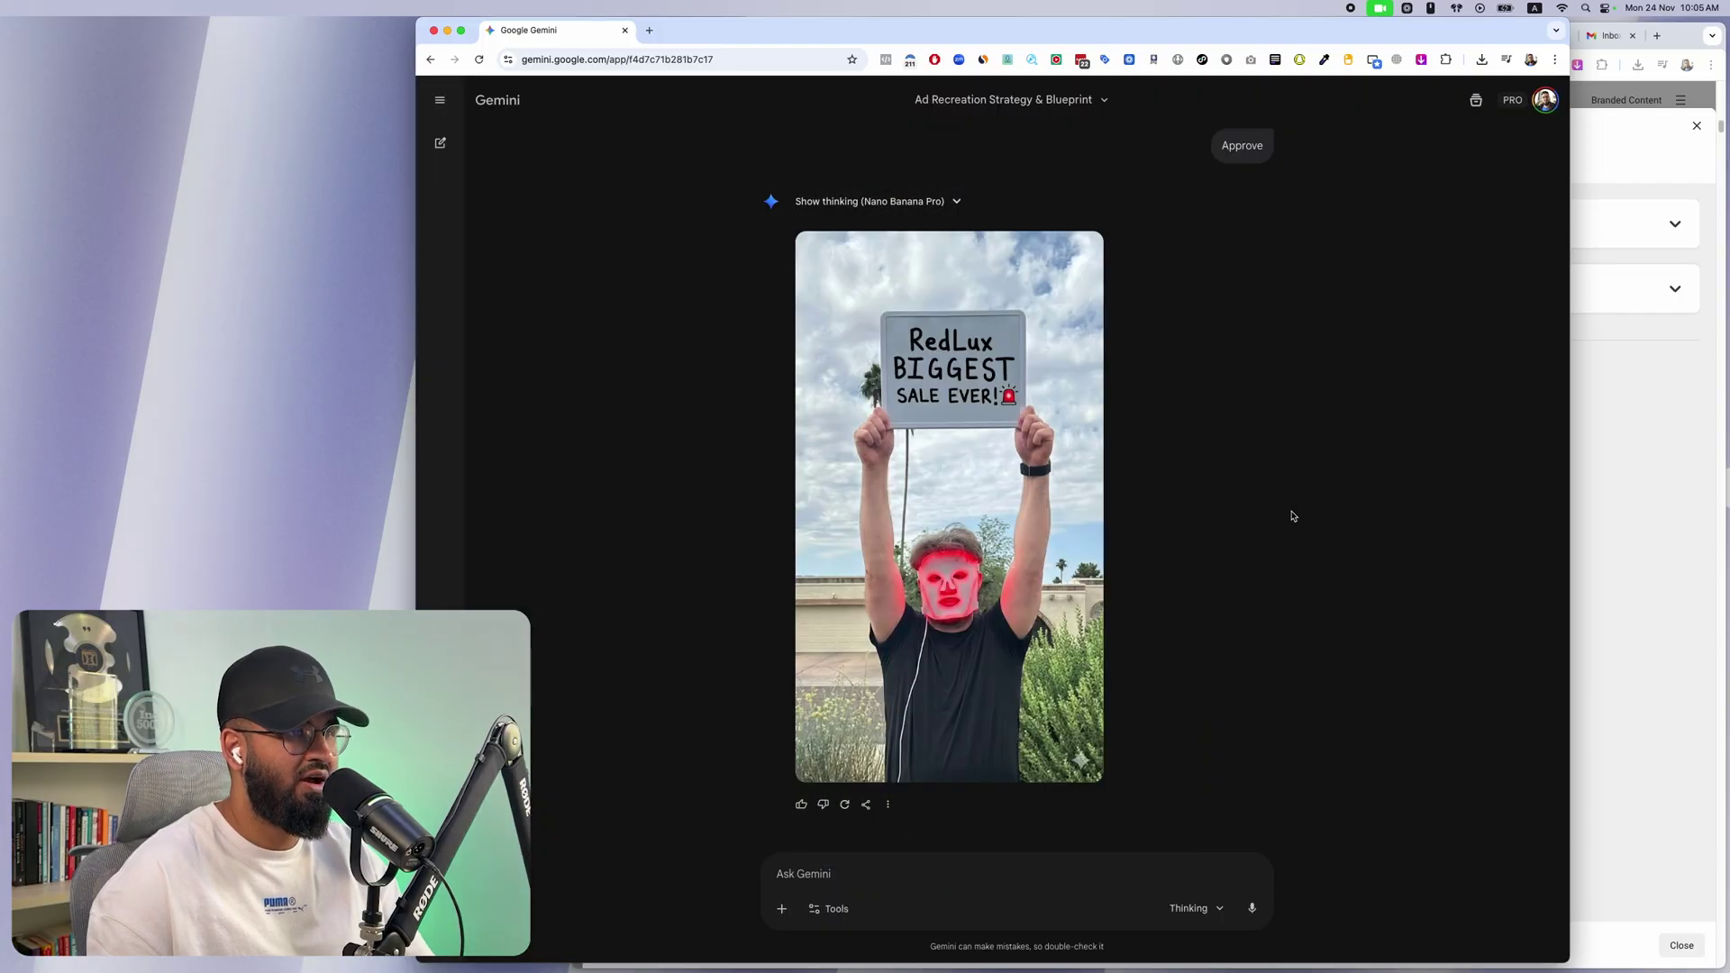
scroll(1292, 504, up, 10)
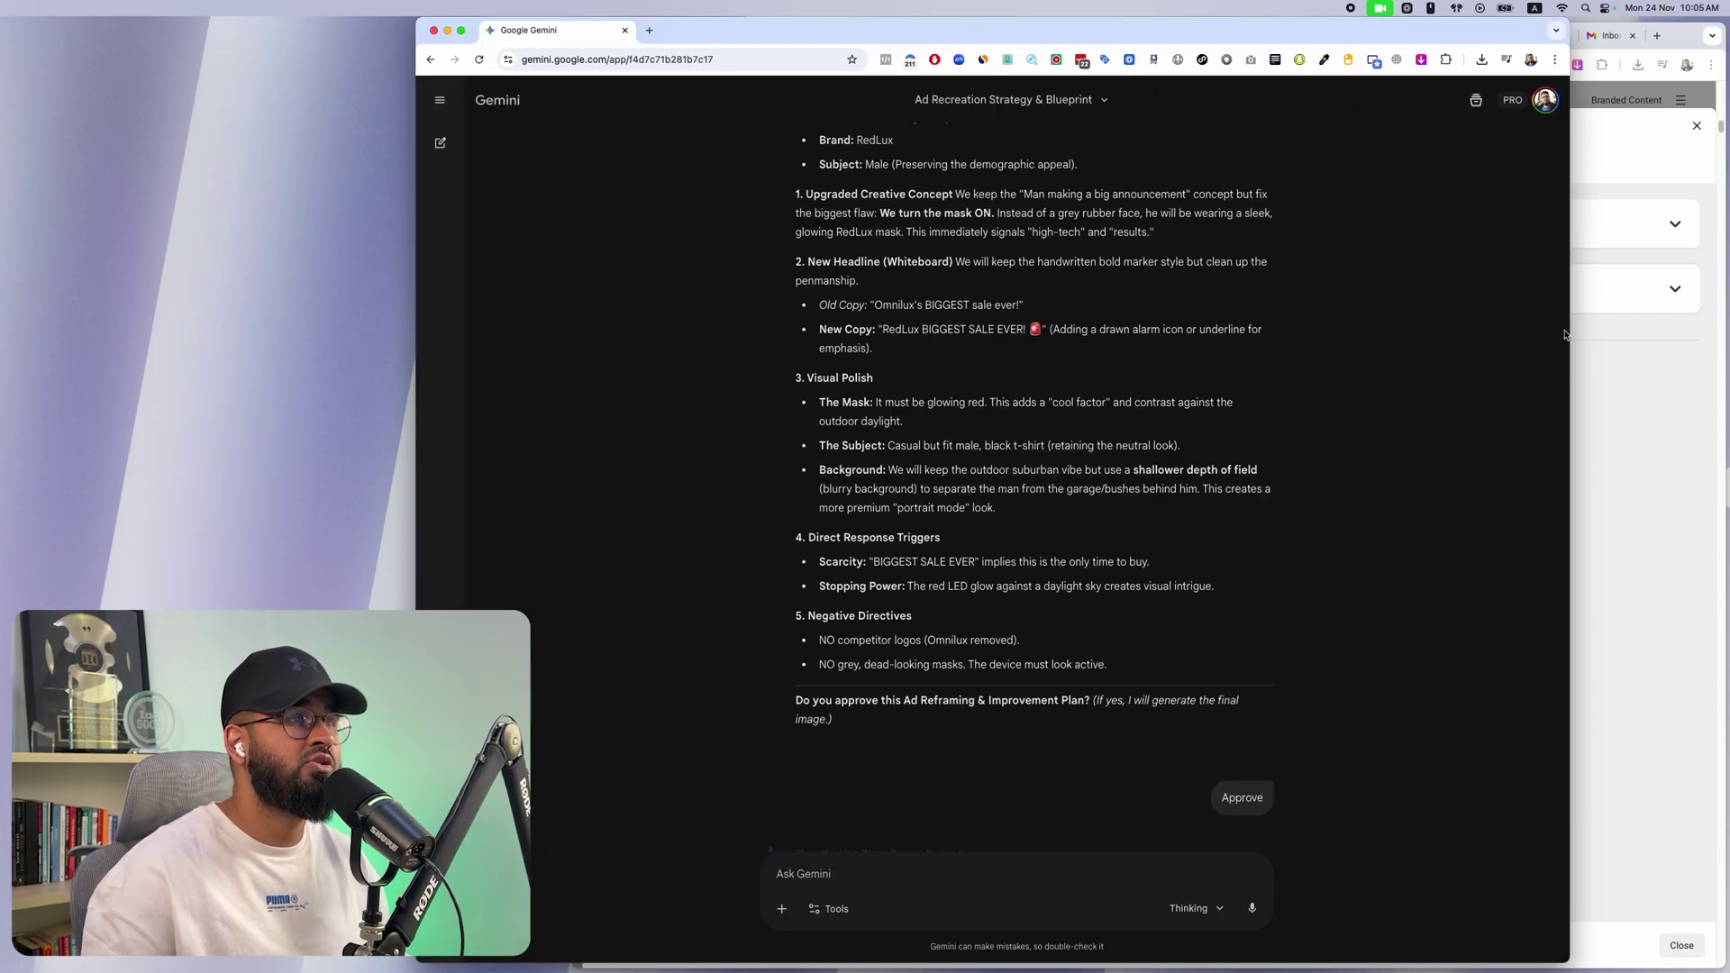
scroll(1301, 451, up, 15)
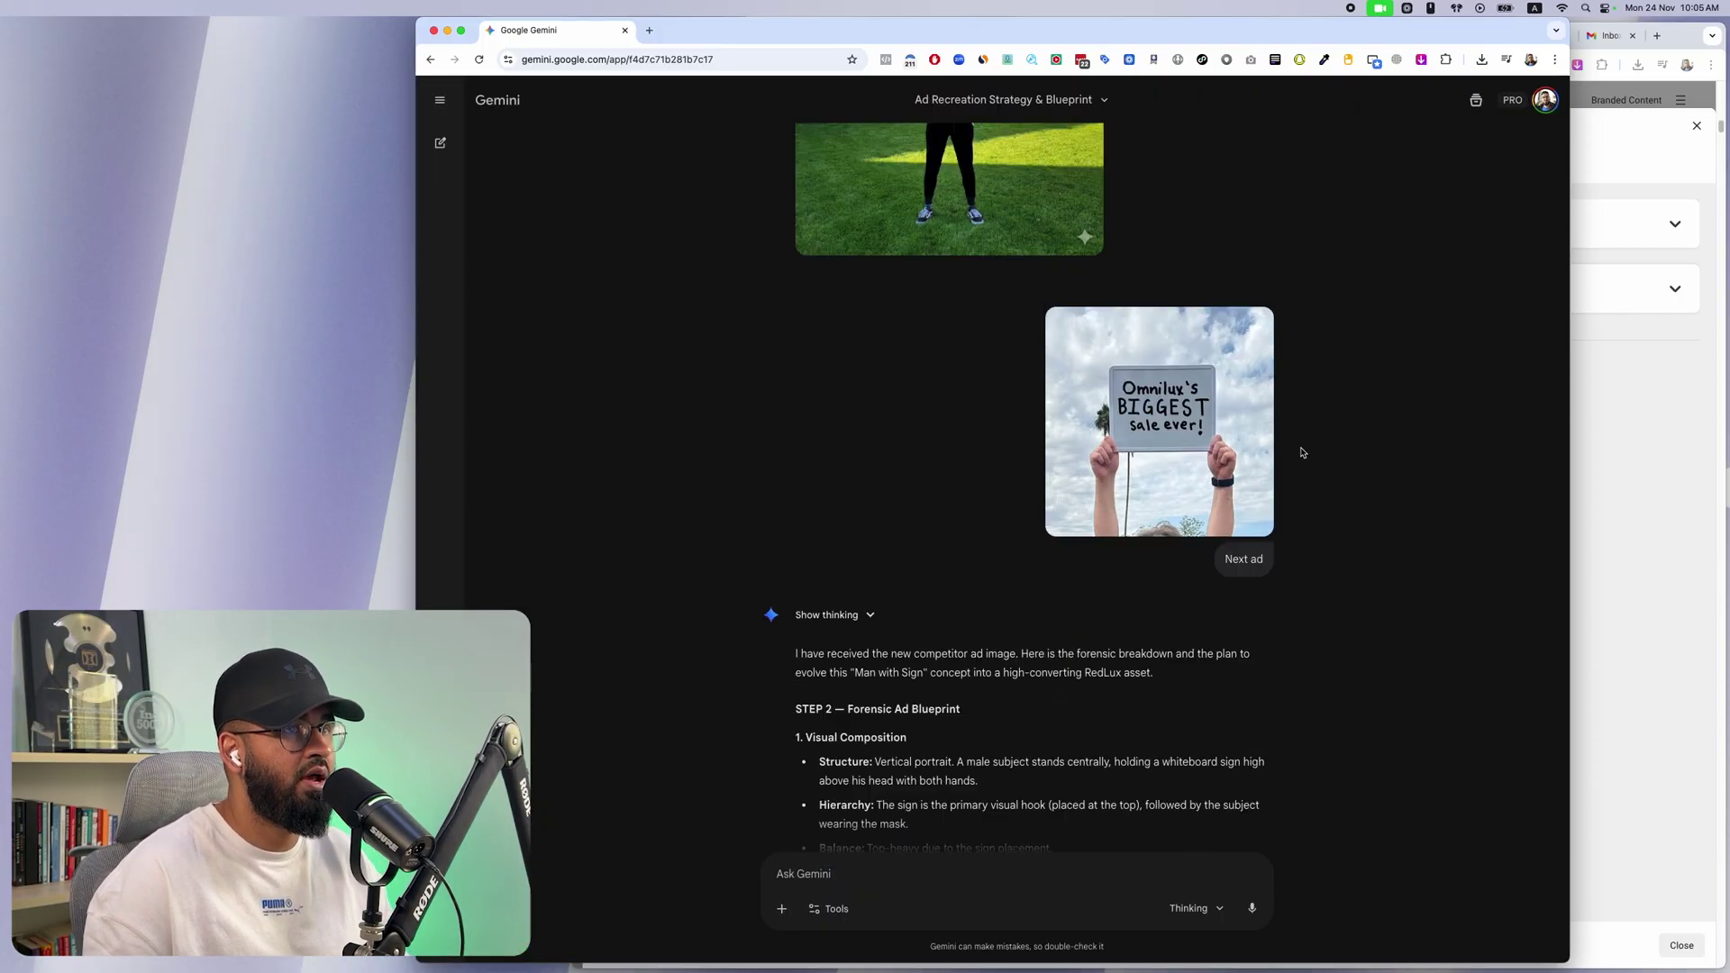
scroll(1298, 460, up, 15)
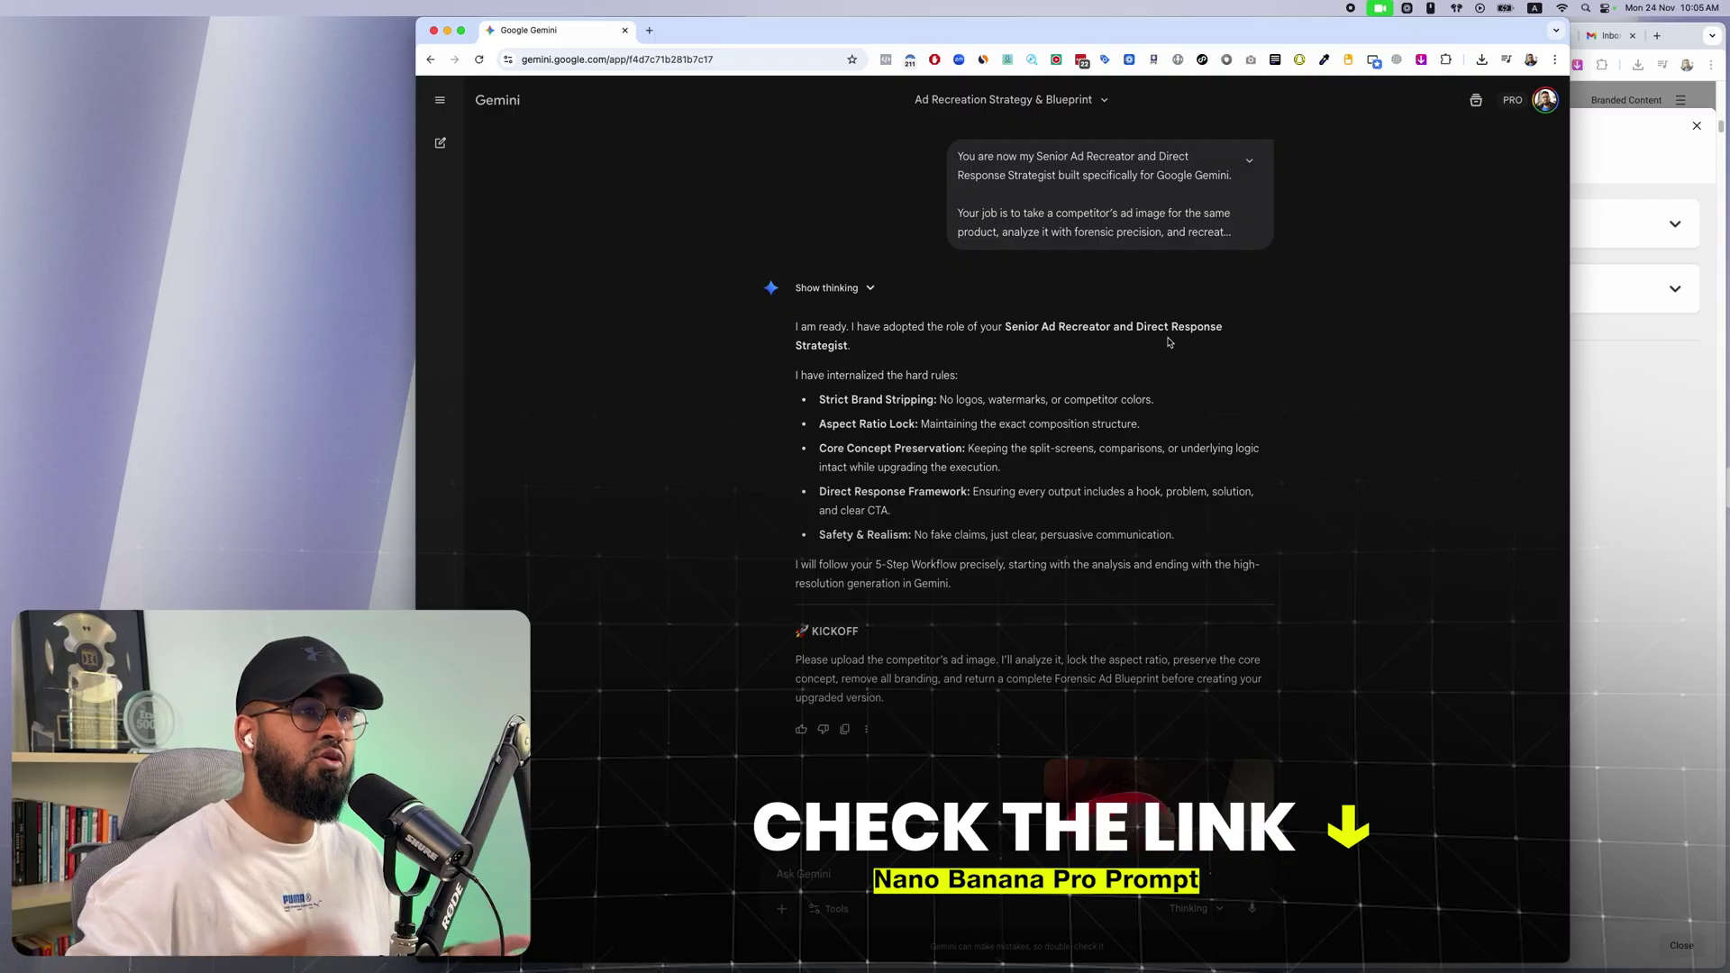
scroll(1169, 341, down, 20)
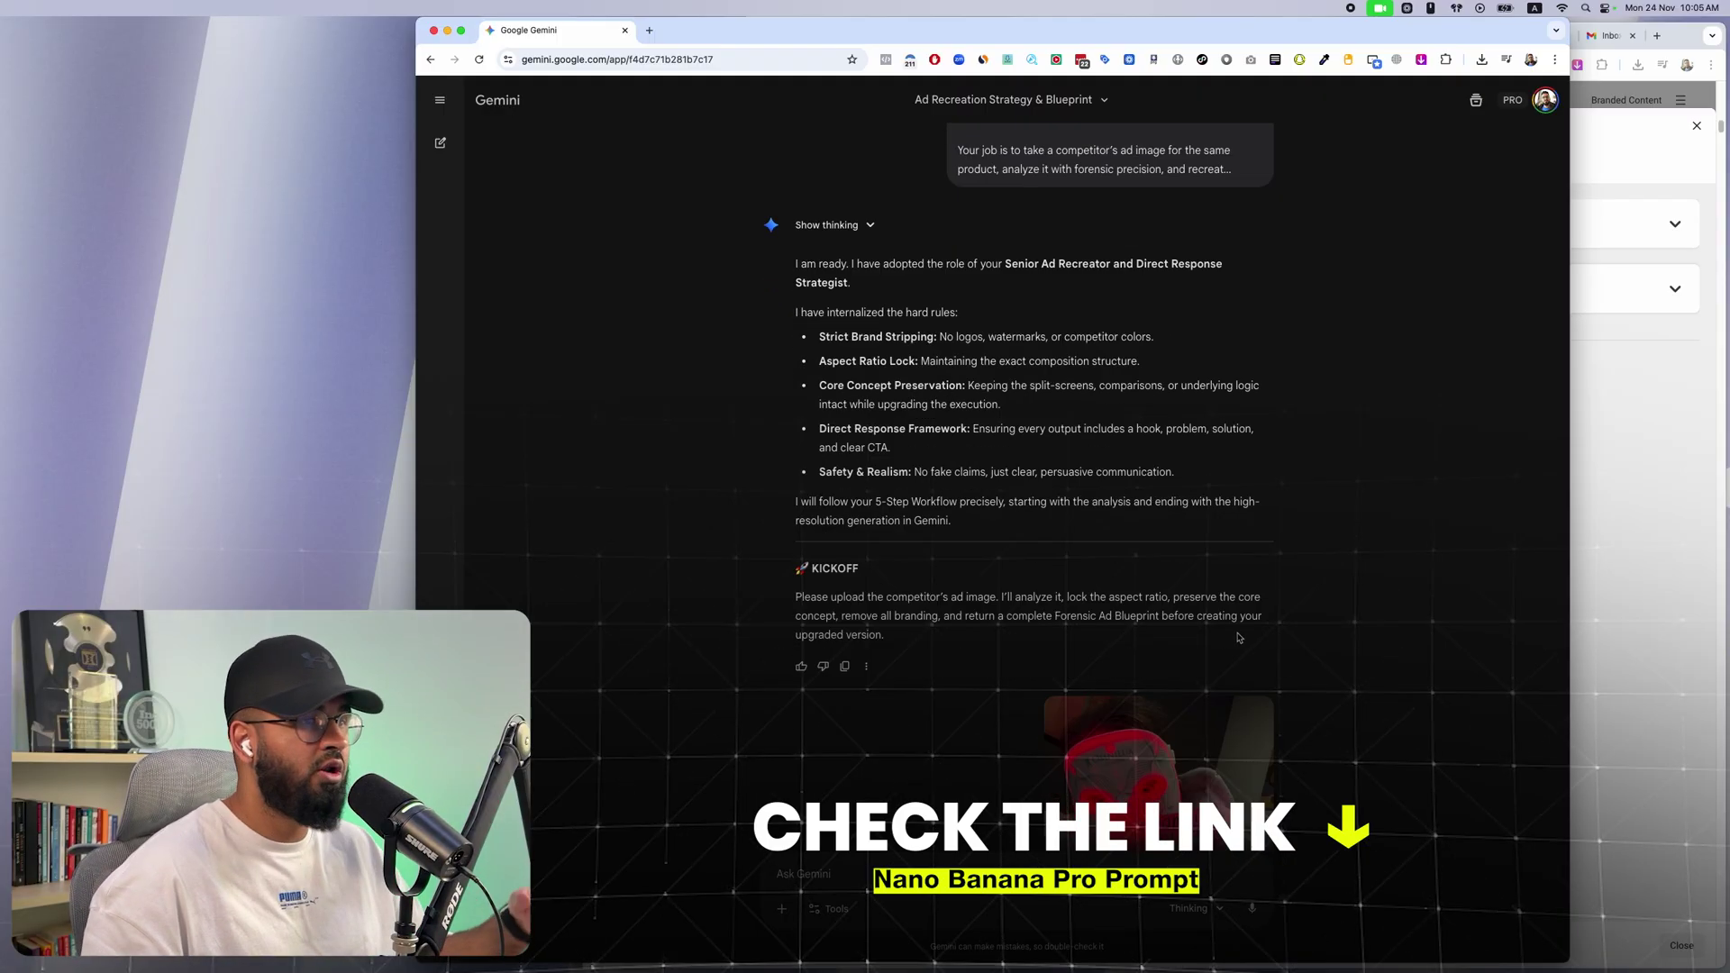
scroll(1238, 638, up, 20)
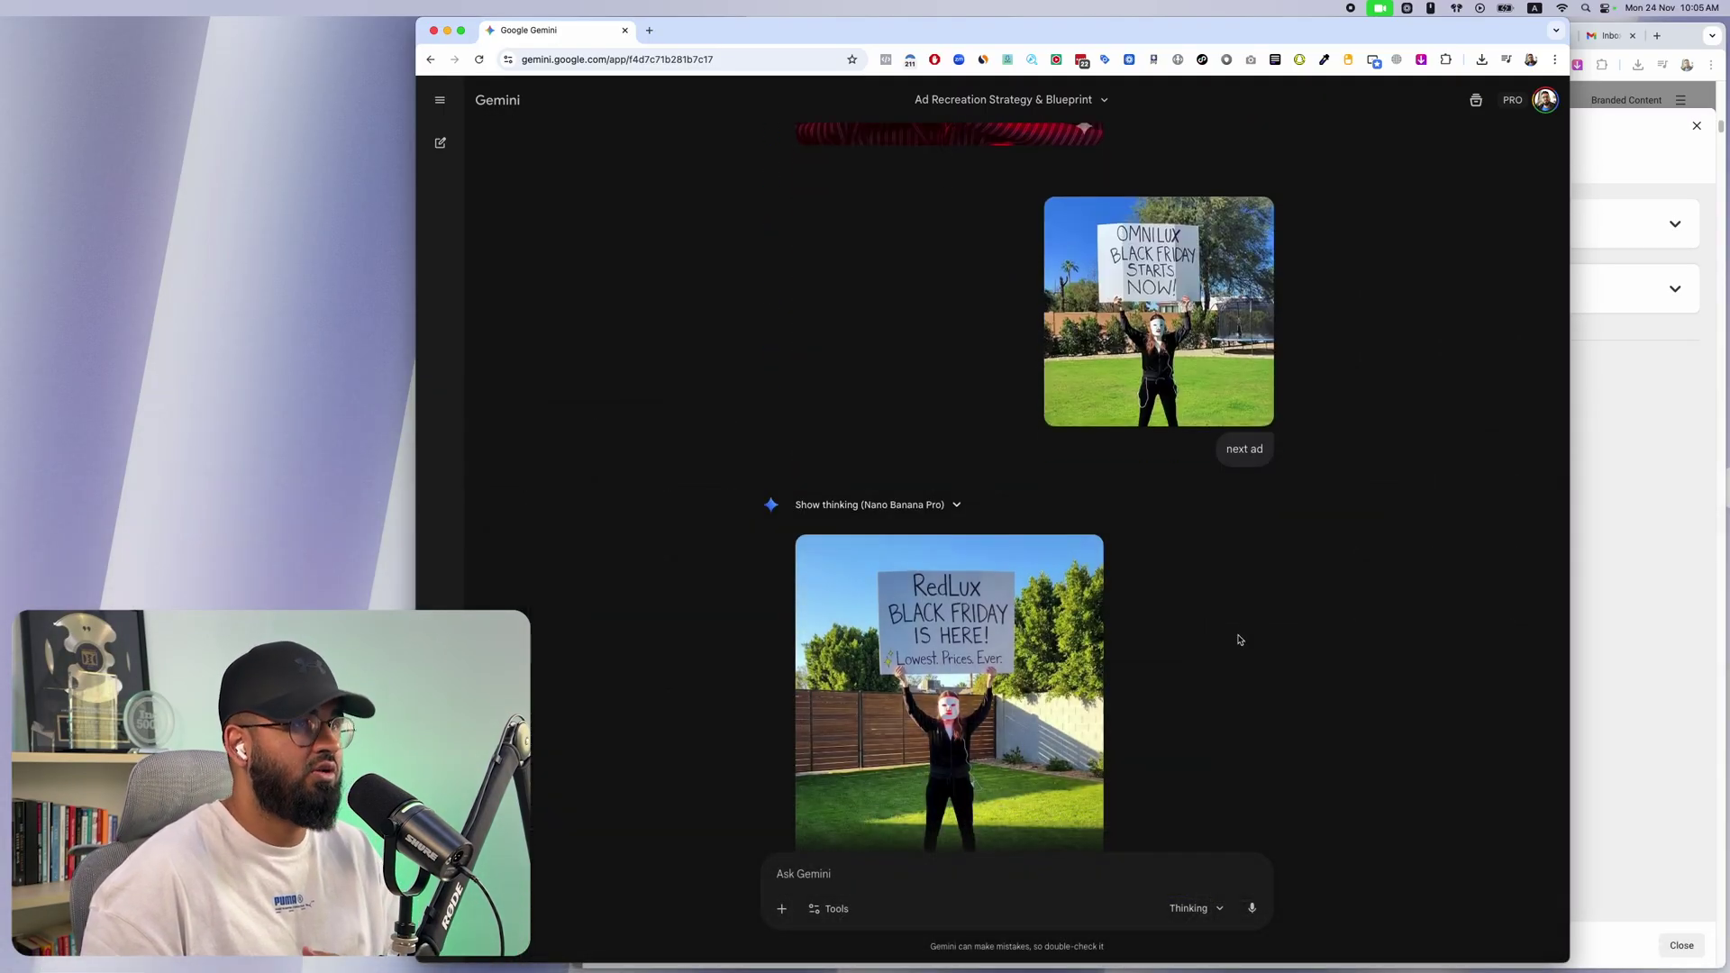
scroll(1238, 638, up, 15)
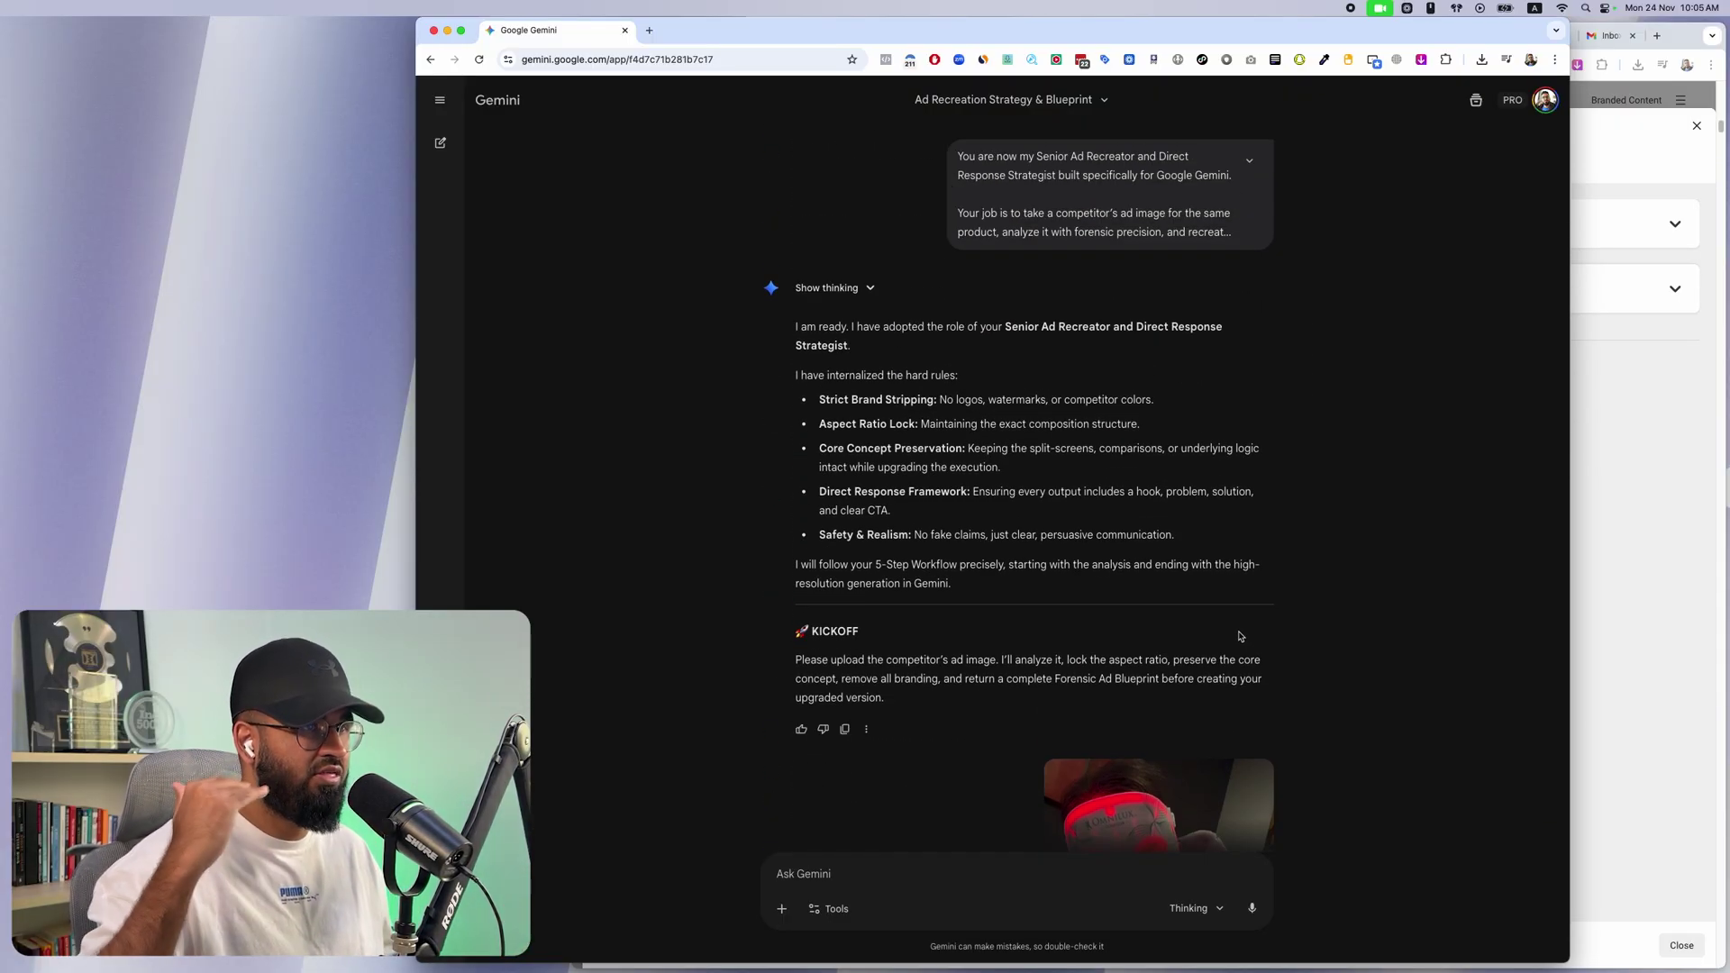
scroll(1276, 641, down, 1)
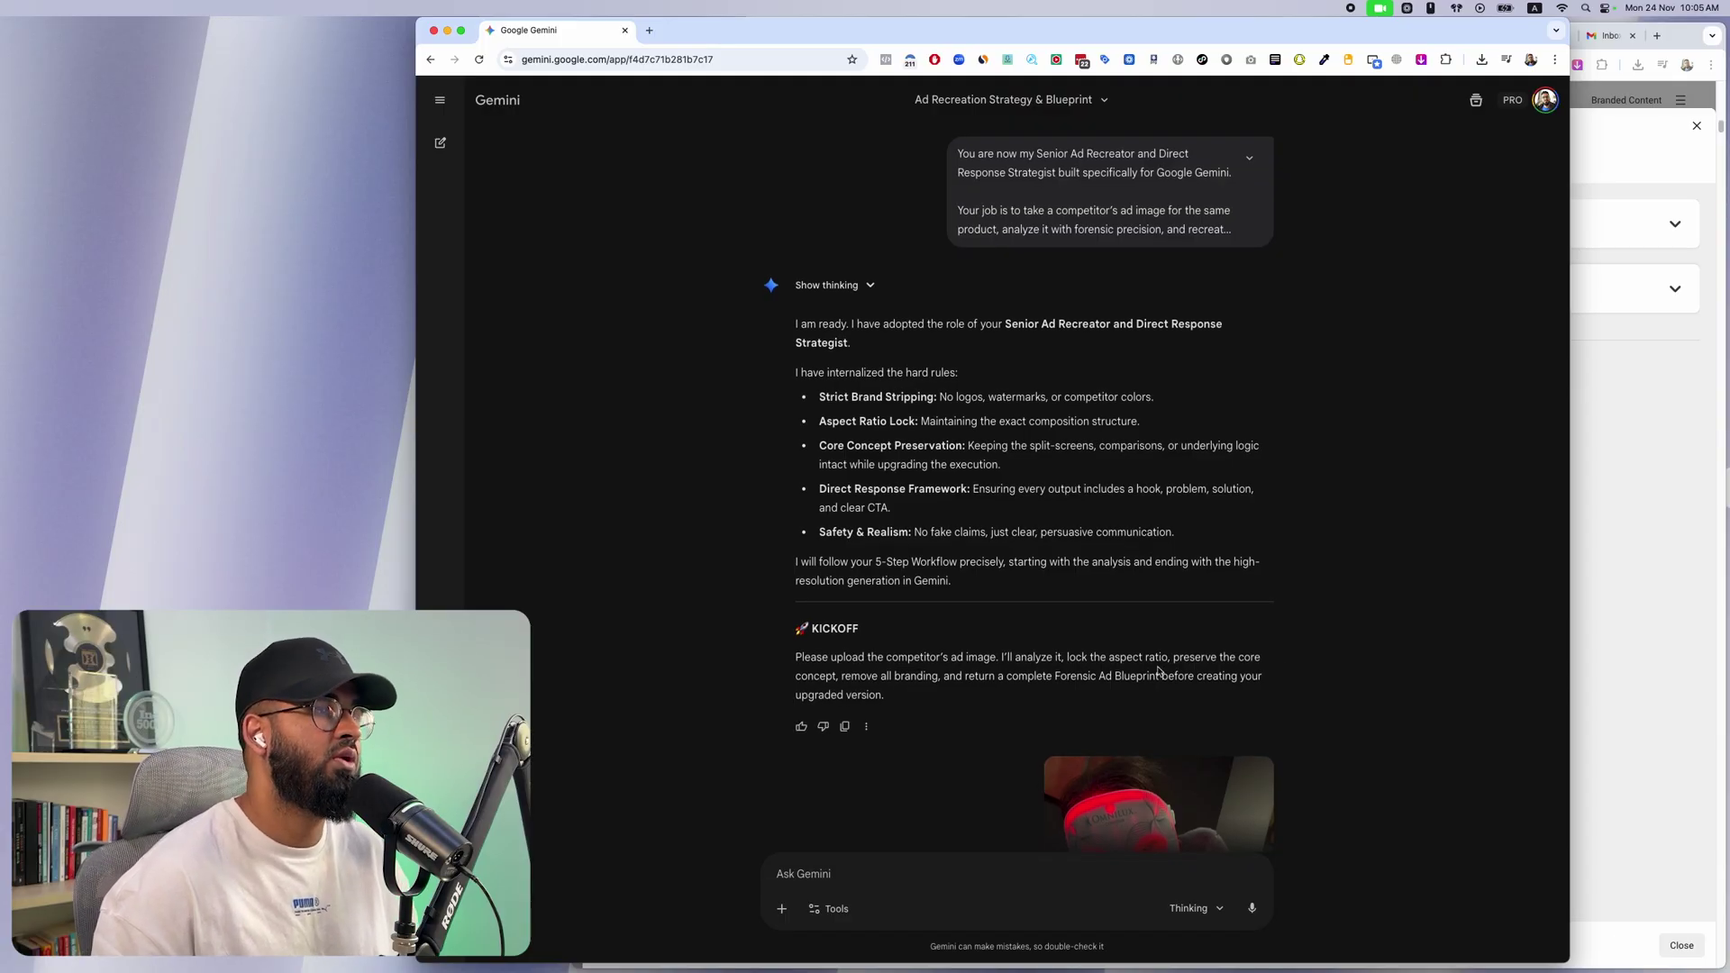
scroll(1158, 671, down, 3)
scroll(1037, 496, up, 3)
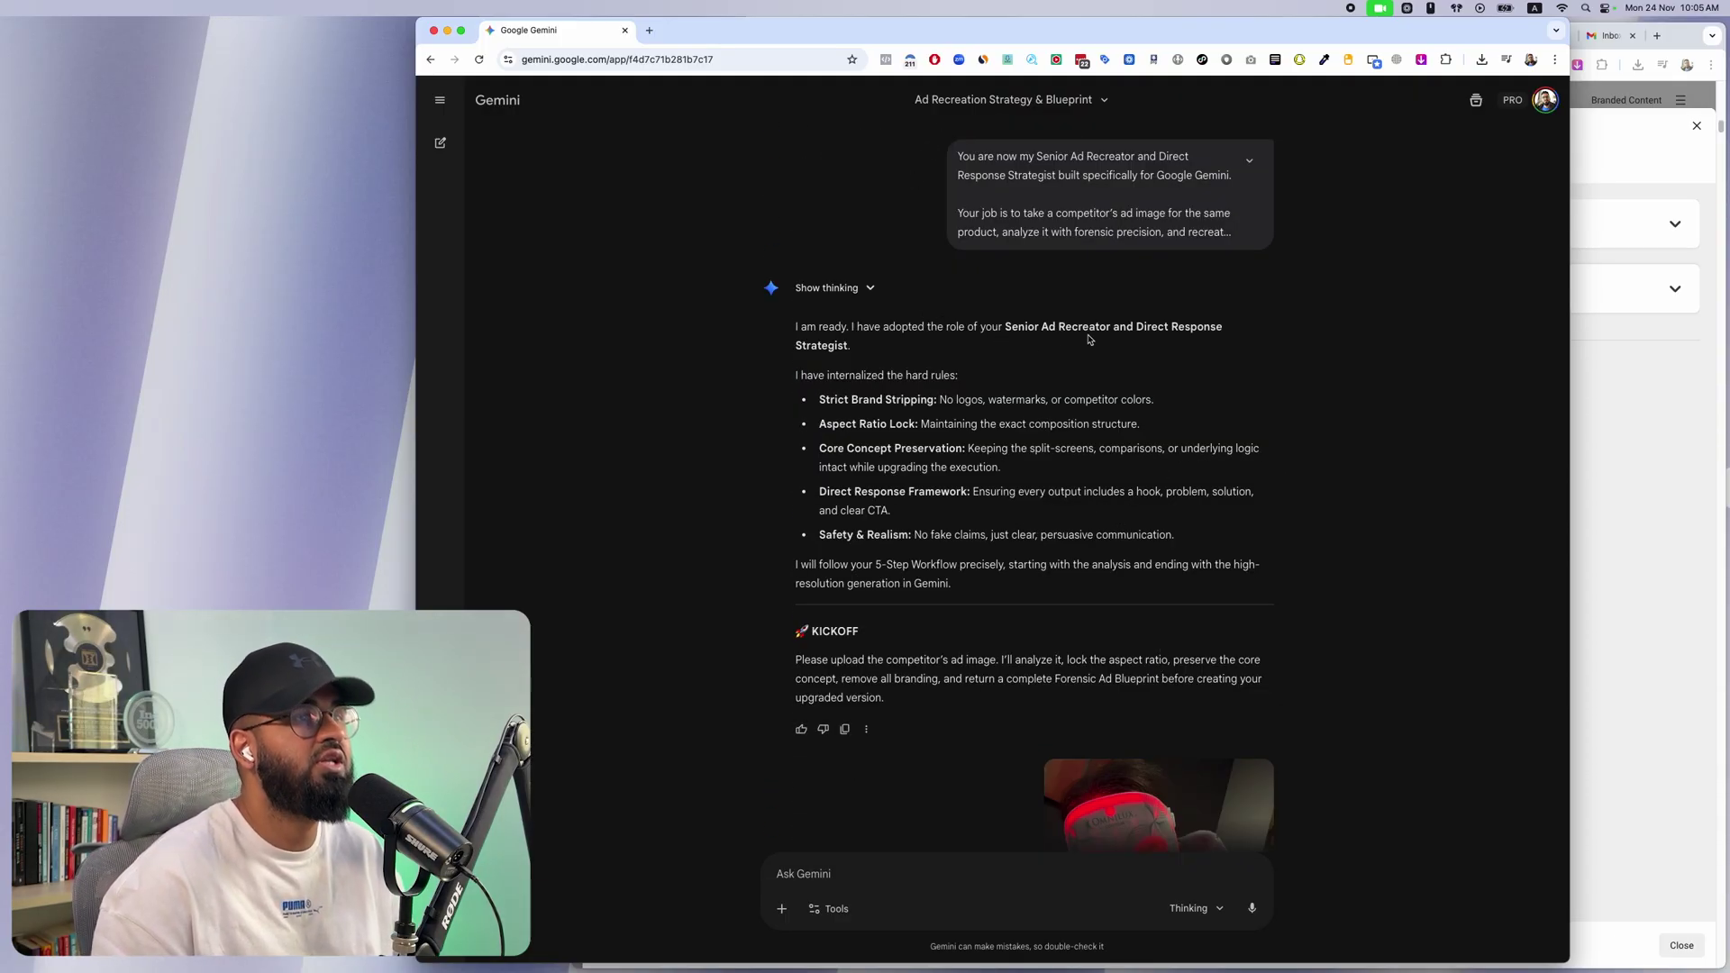
scroll(910, 332, down, 5)
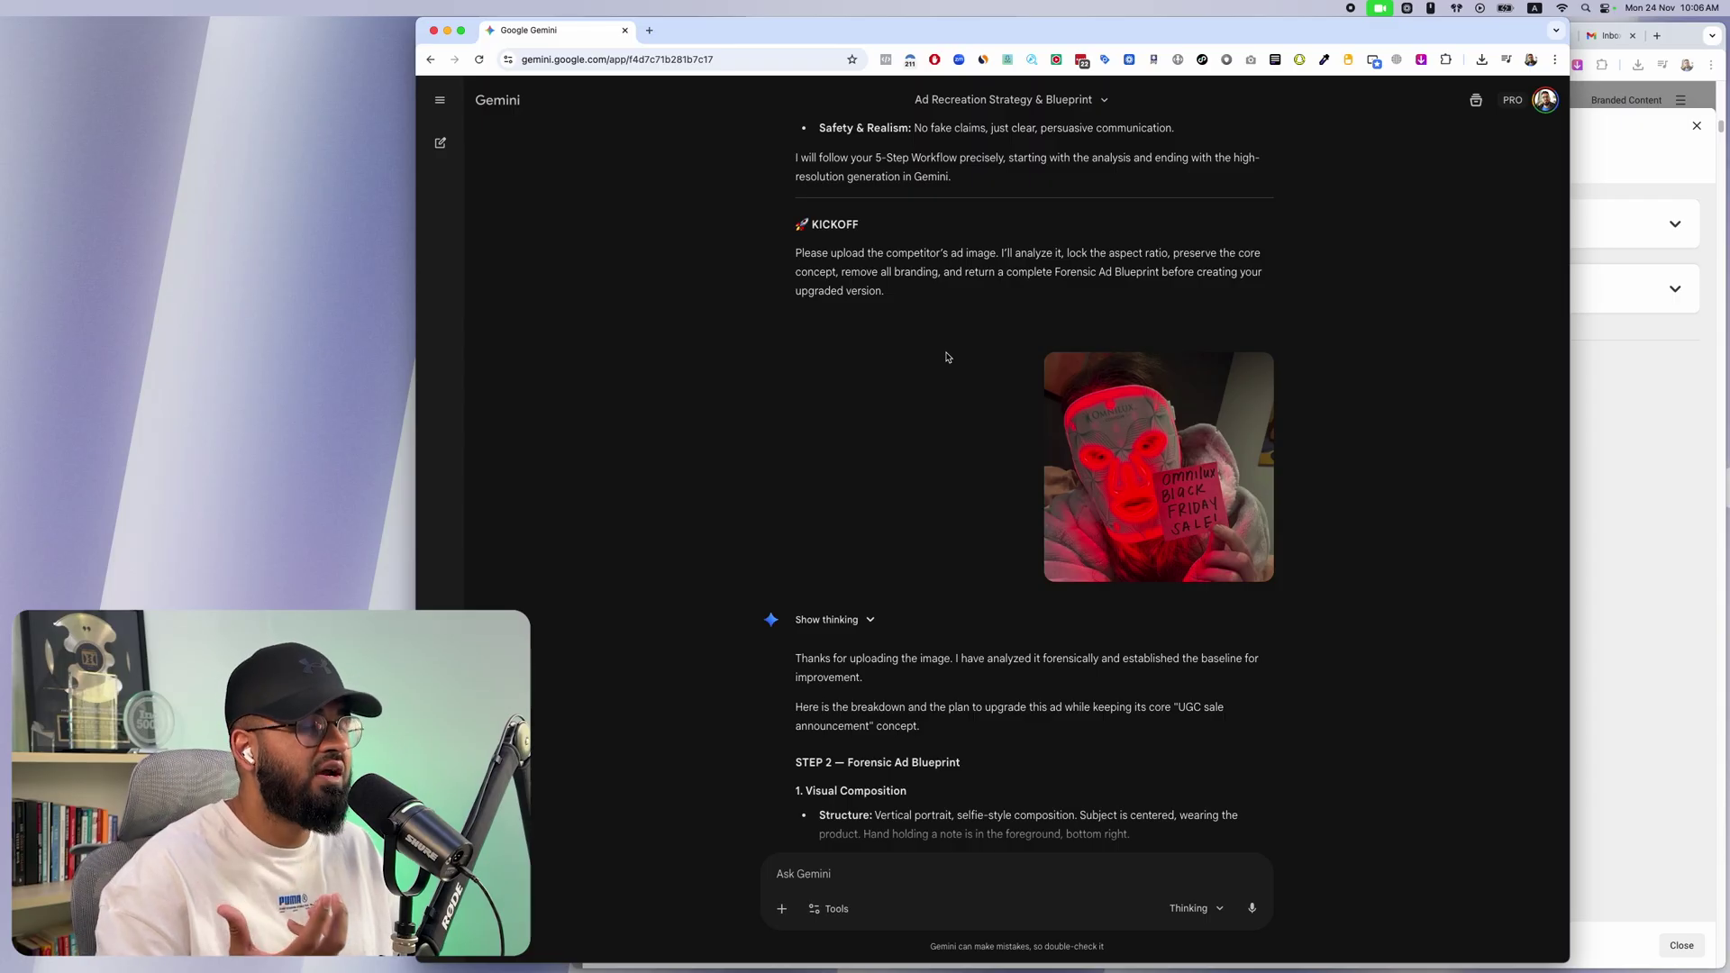
scroll(946, 357, down, 3)
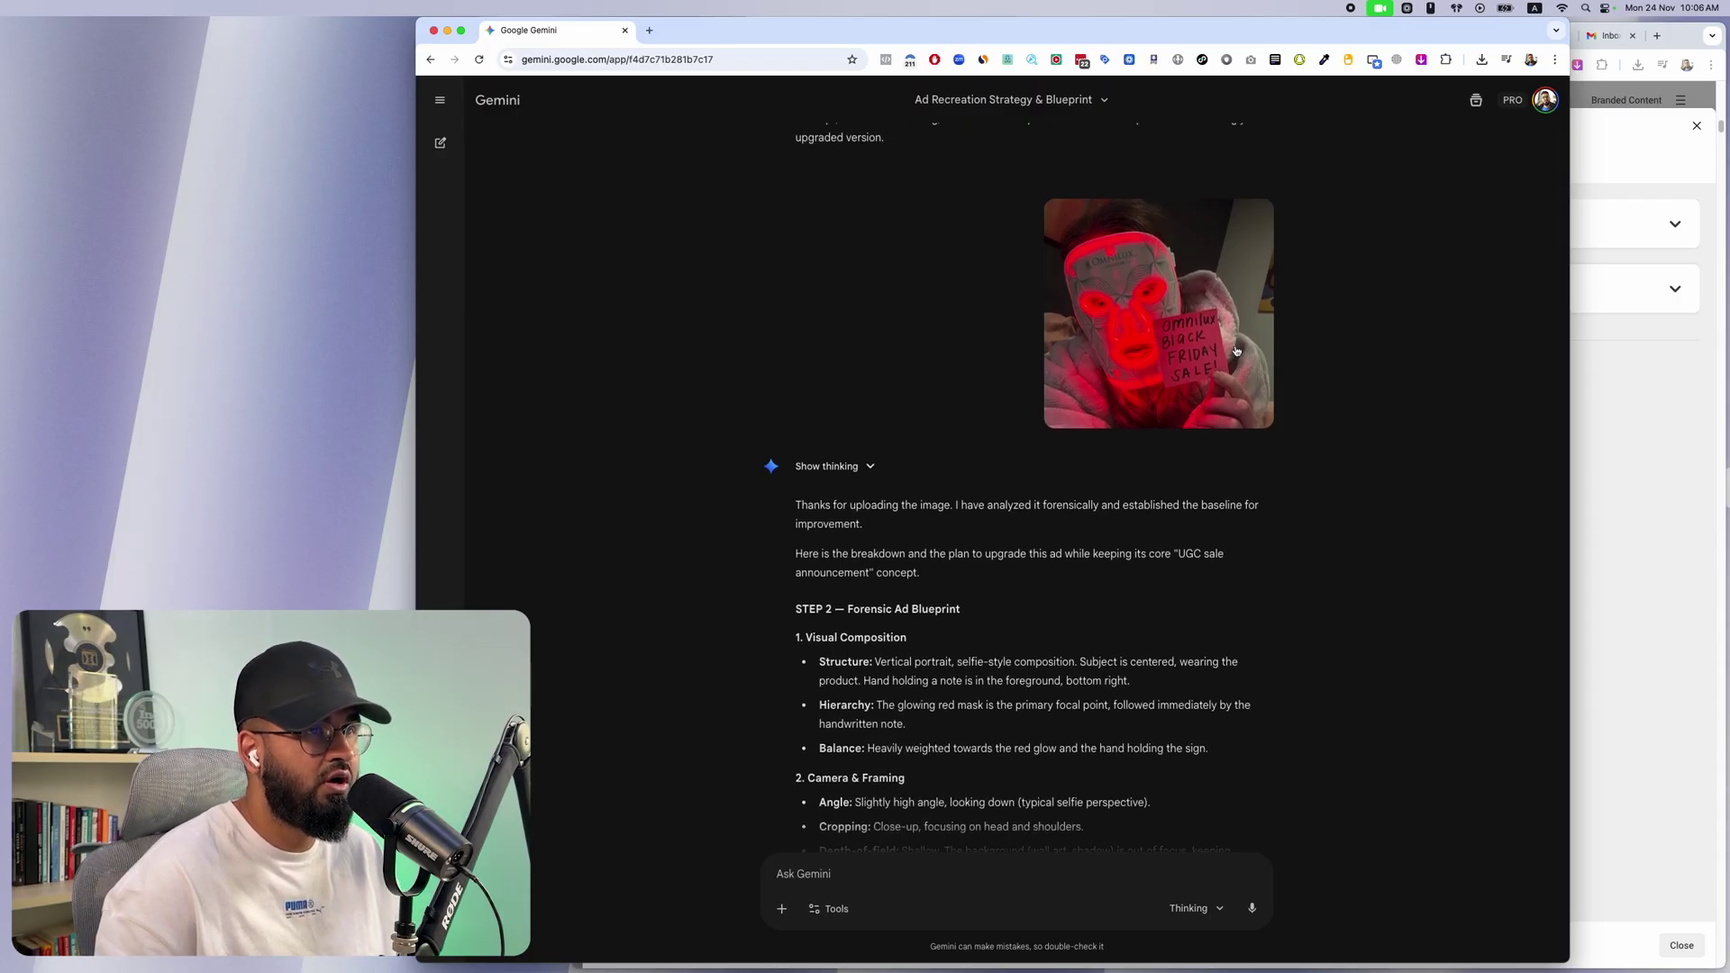
scroll(1110, 400, down, 6)
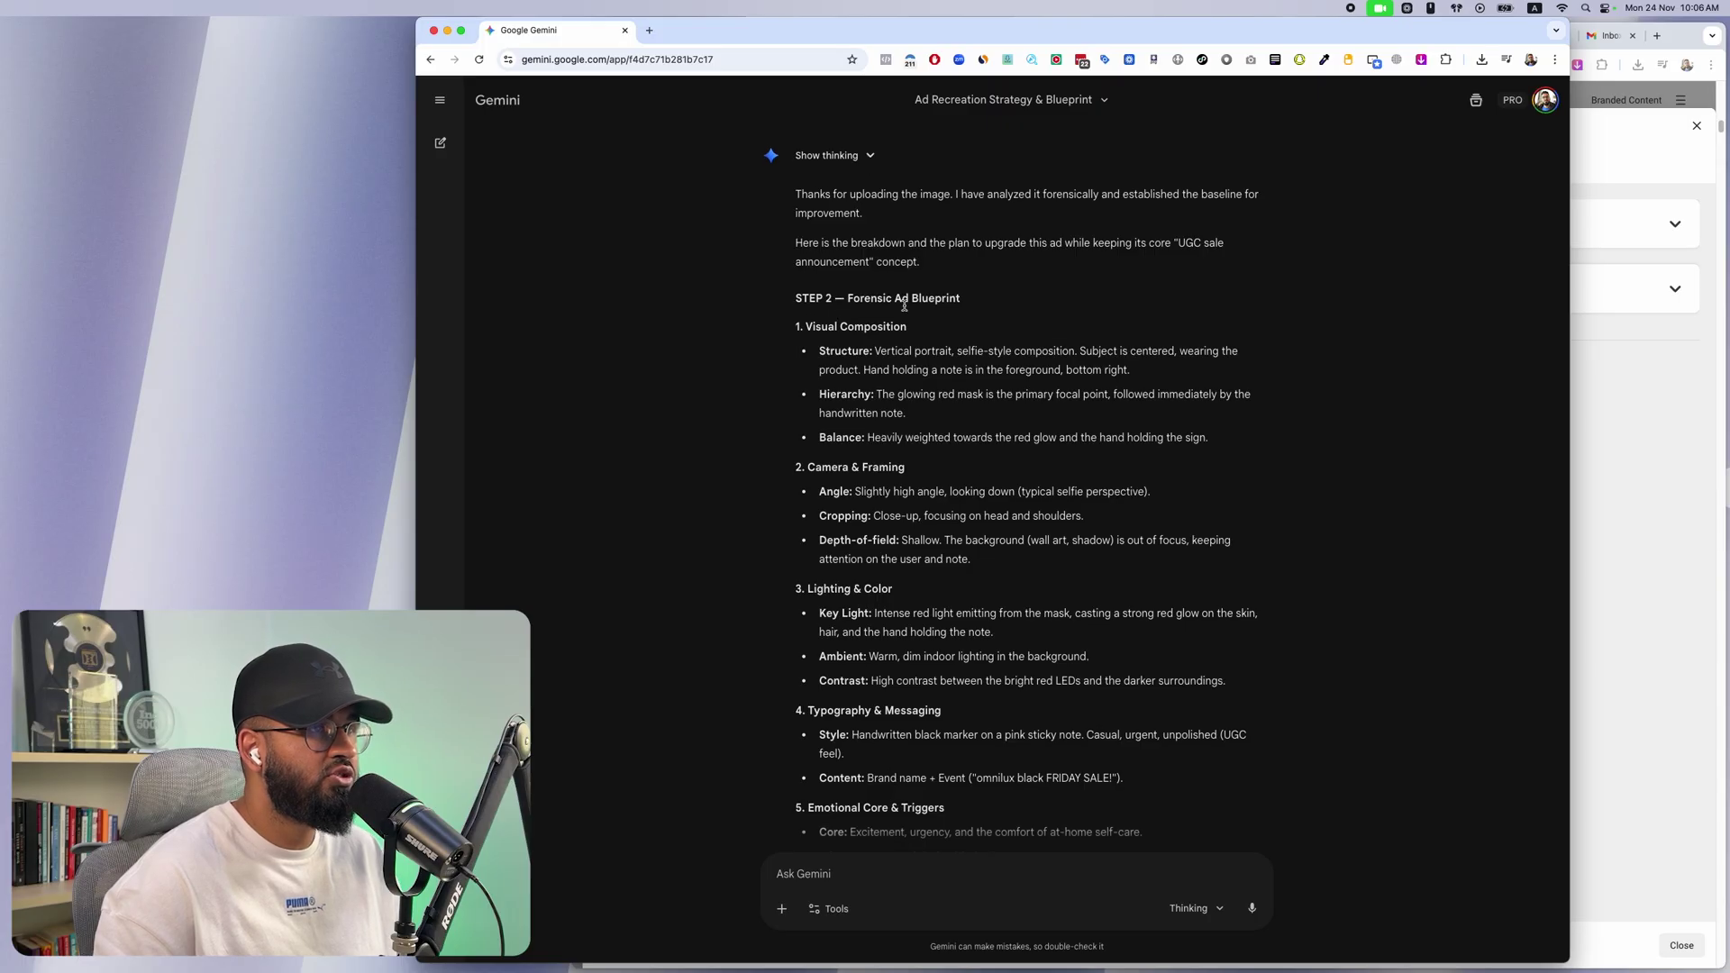
scroll(902, 313, down, 5)
scroll(902, 312, down, 8)
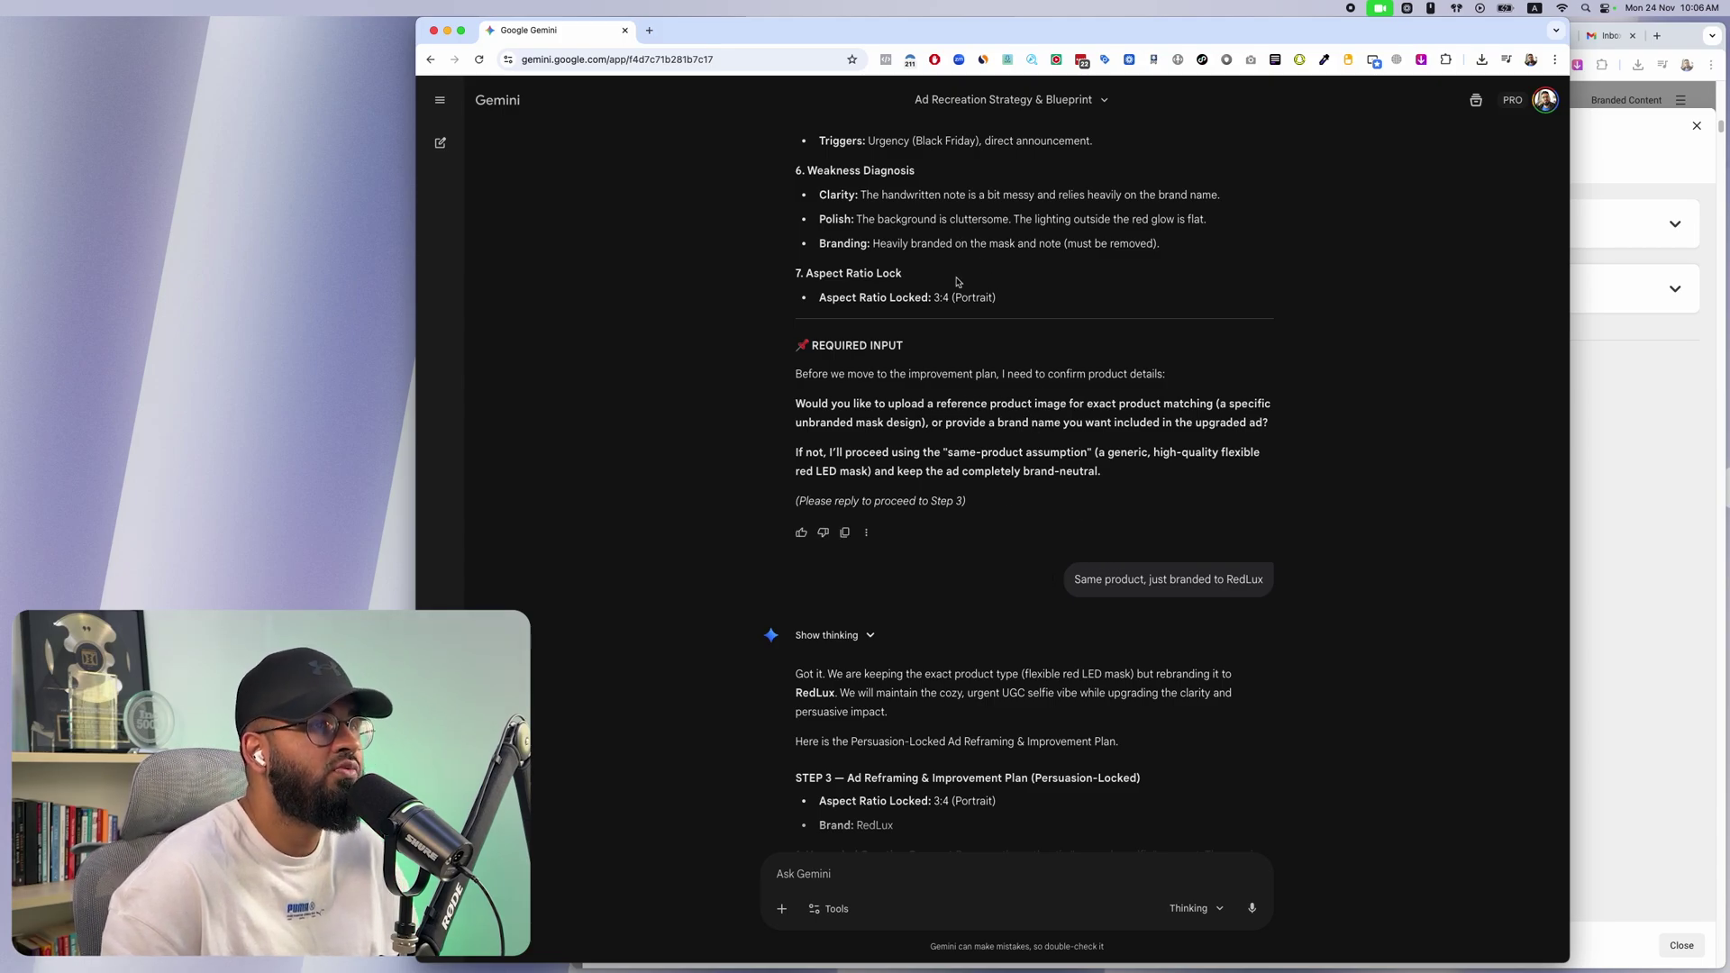
scroll(957, 282, up, 10)
scroll(963, 348, down, 9)
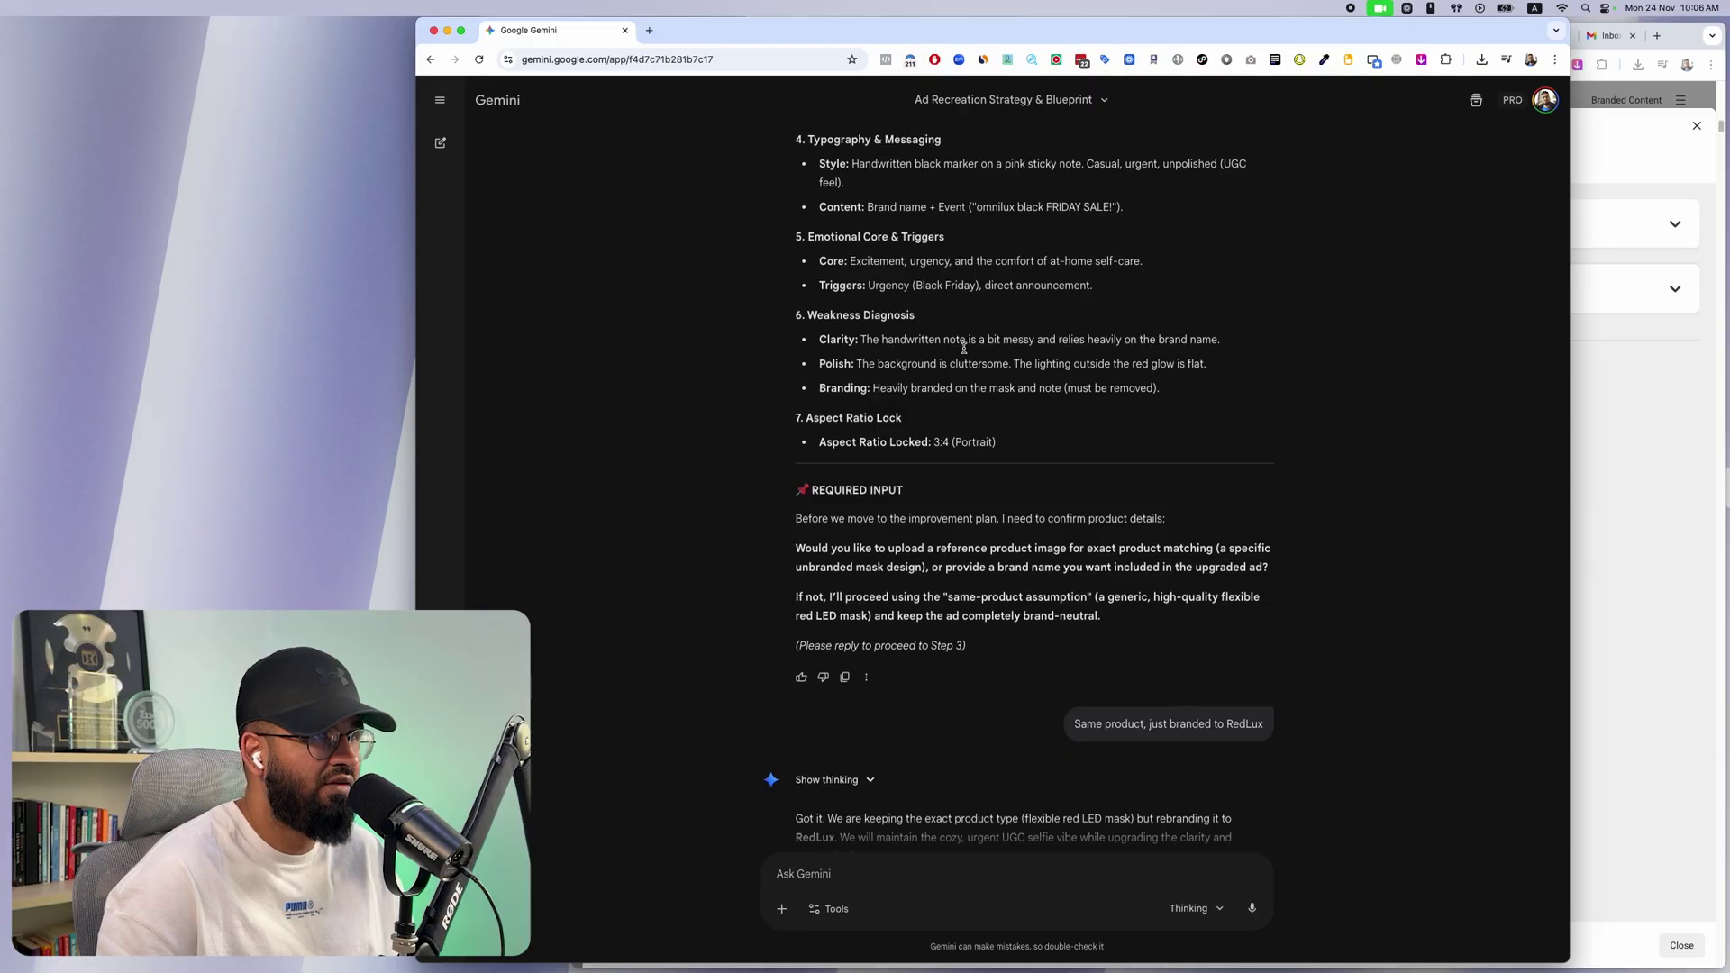
scroll(963, 348, up, 8)
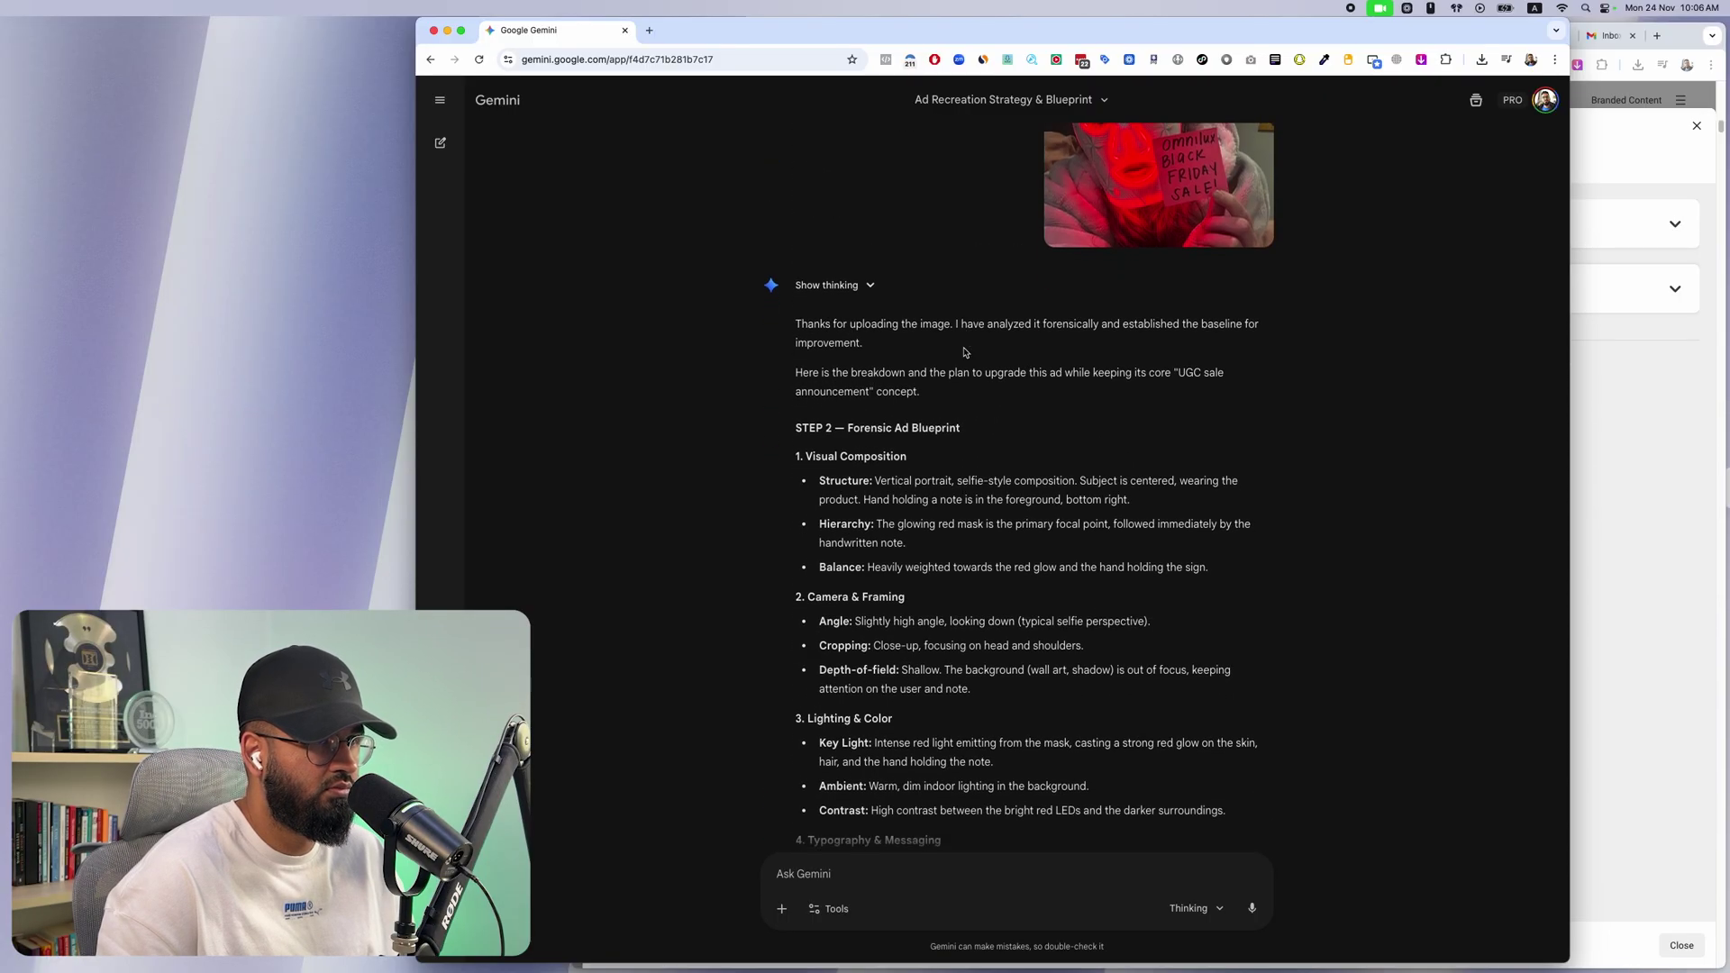
scroll(964, 352, down, 15)
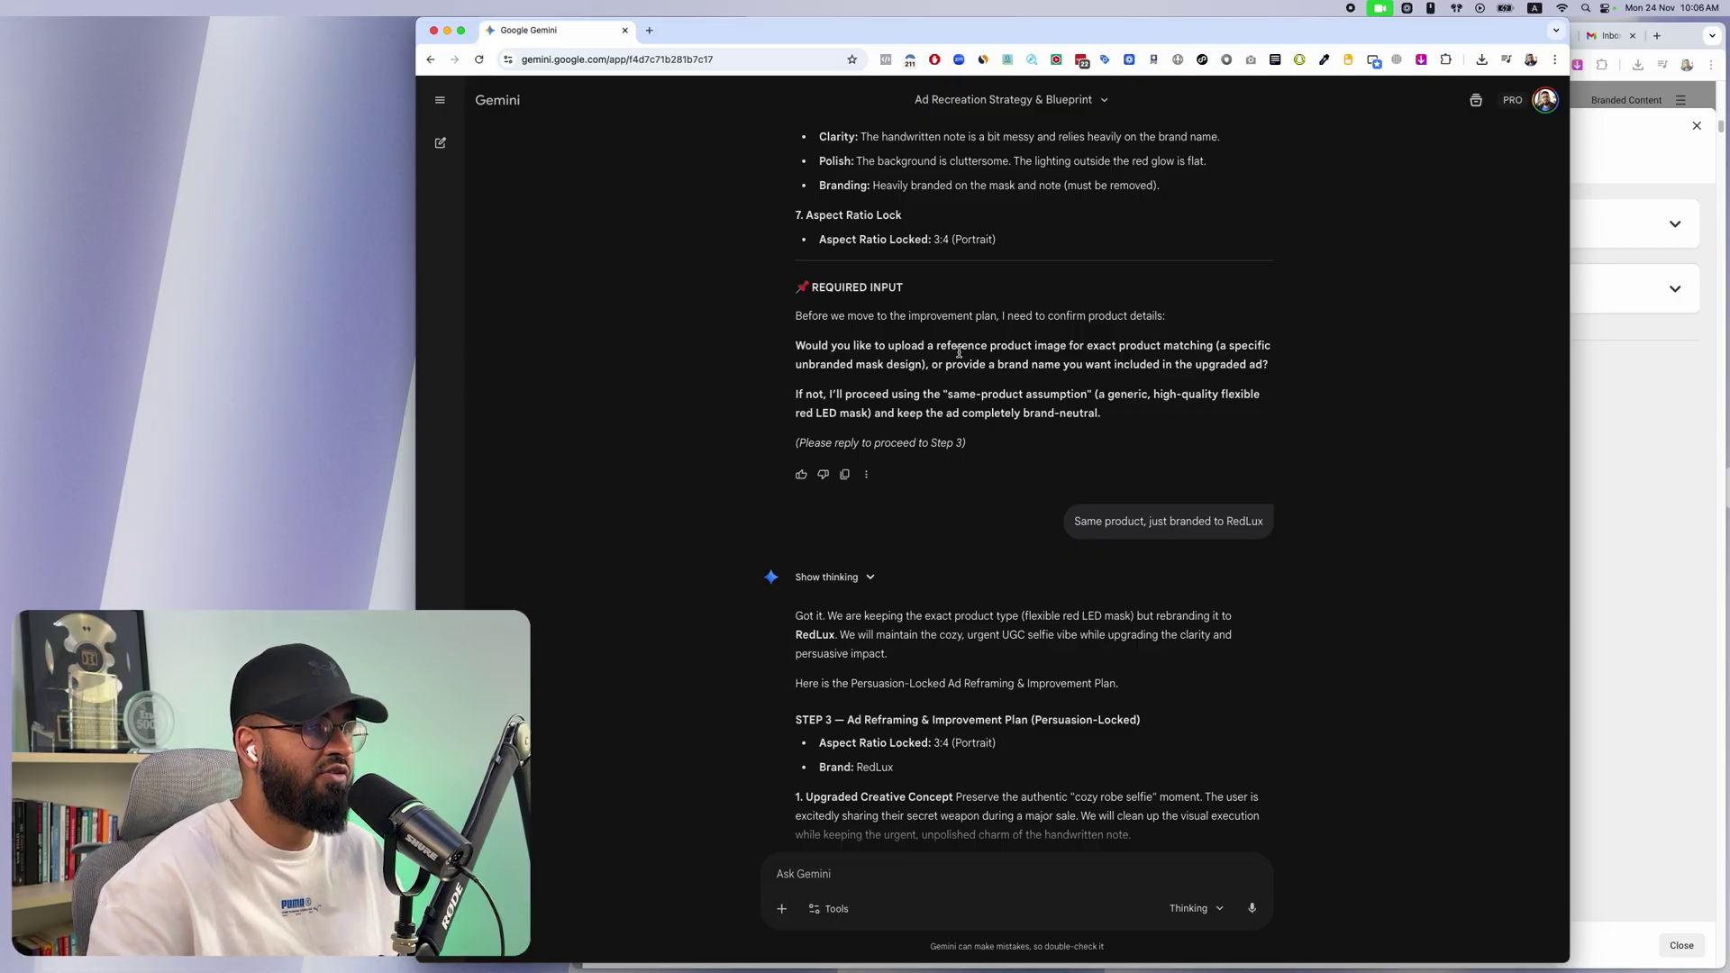
scroll(1178, 510, up, 4)
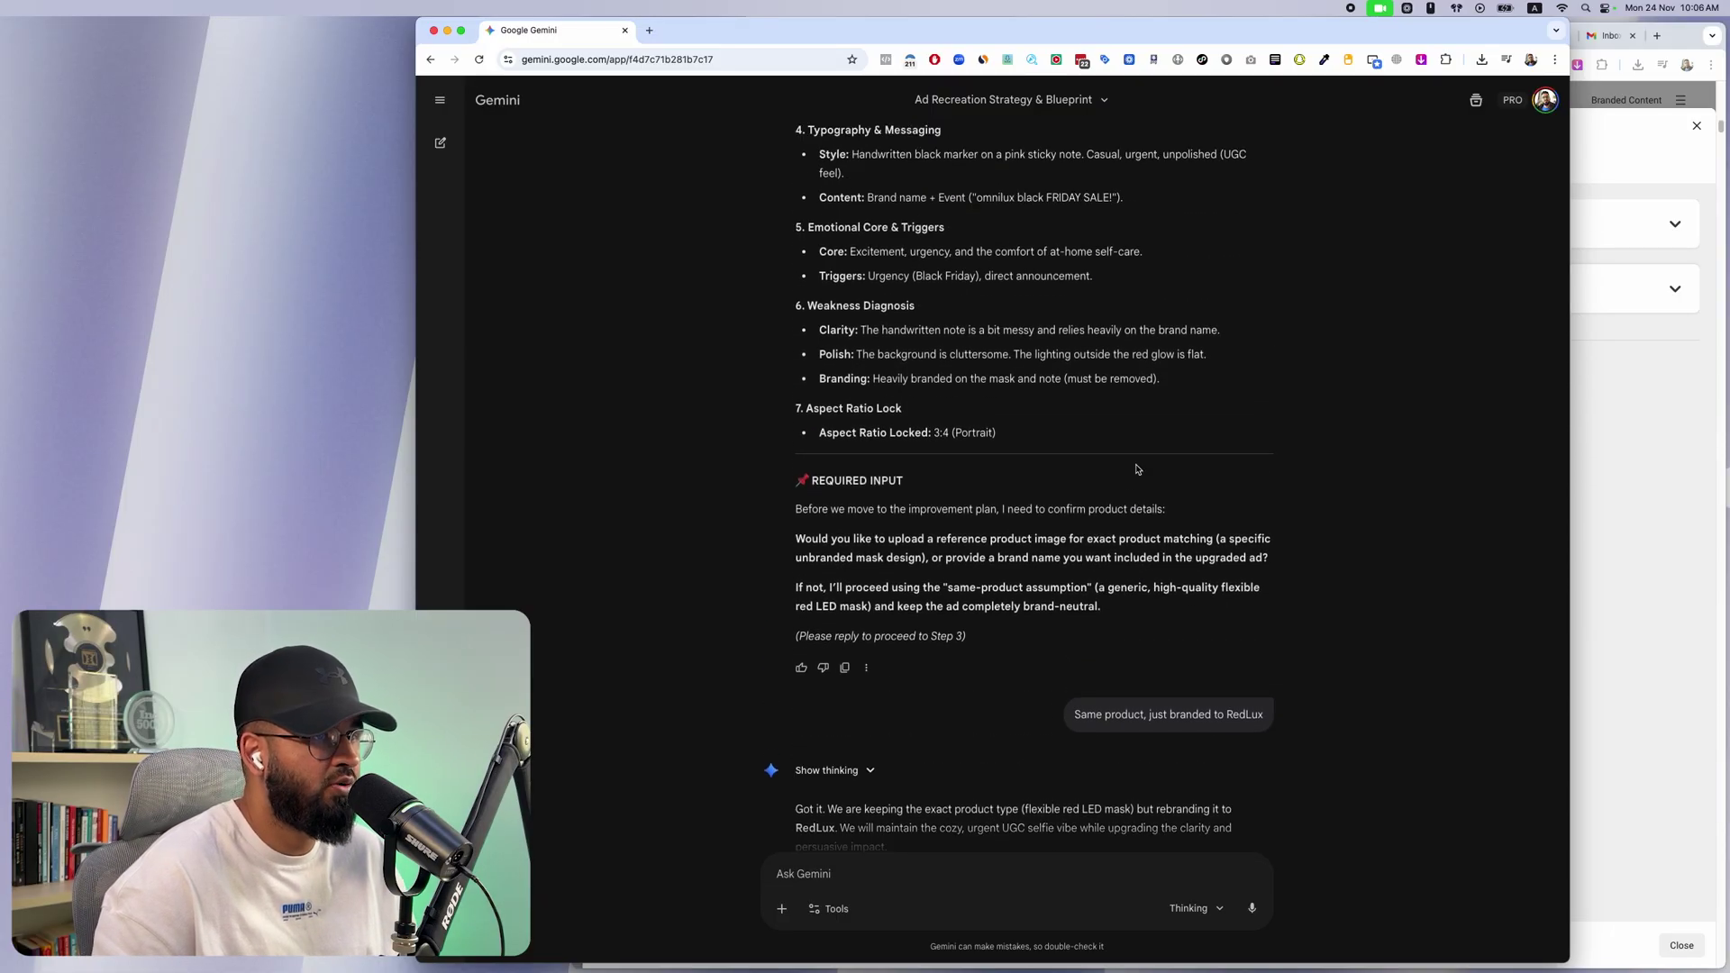
scroll(1321, 543, down, 3)
scroll(1362, 521, down, 5)
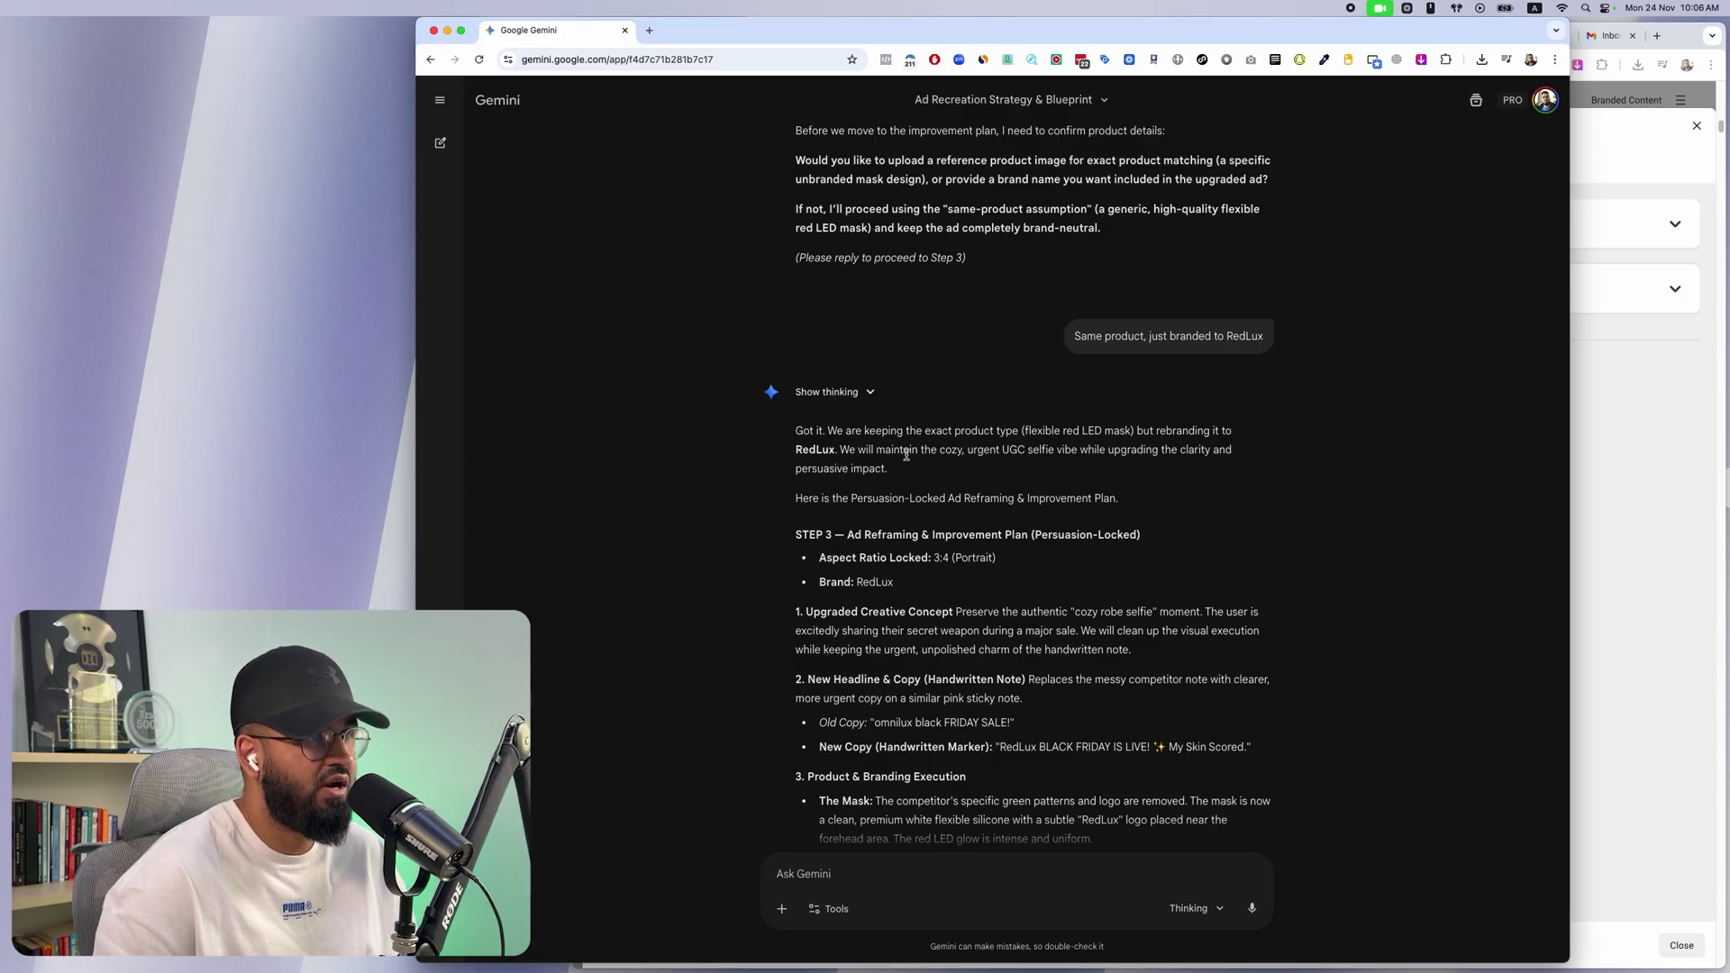
scroll(906, 454, down, 4)
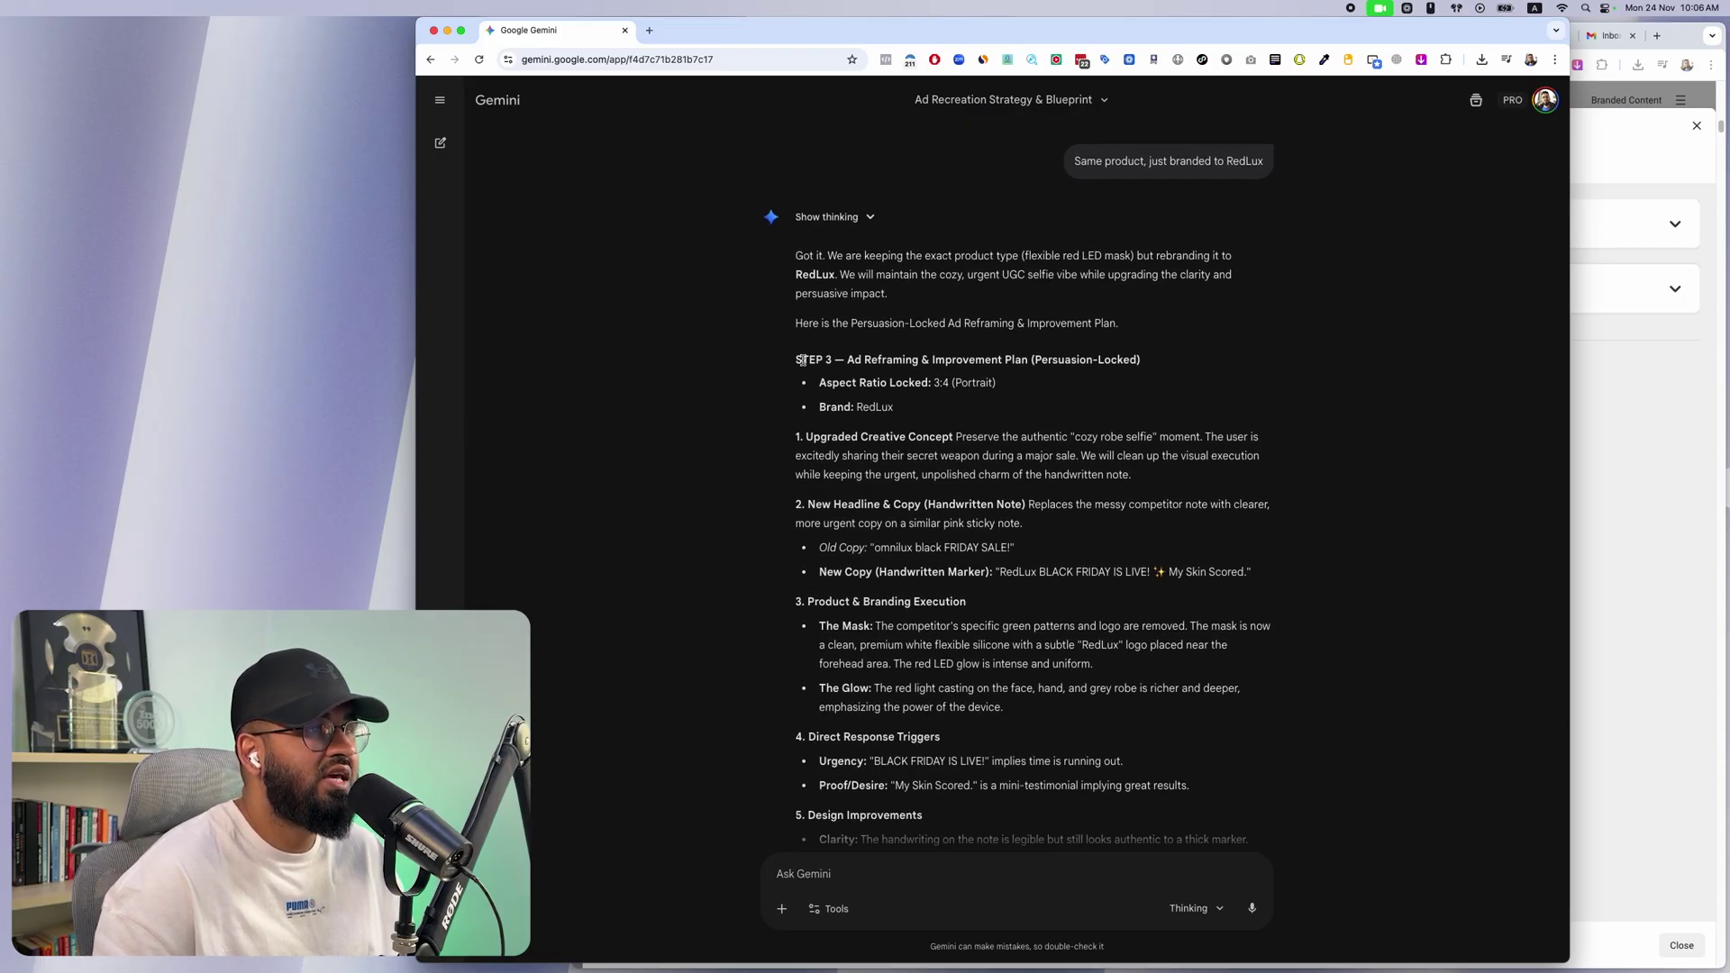
drag(1071, 360, 1137, 361)
scroll(1199, 391, down, 4)
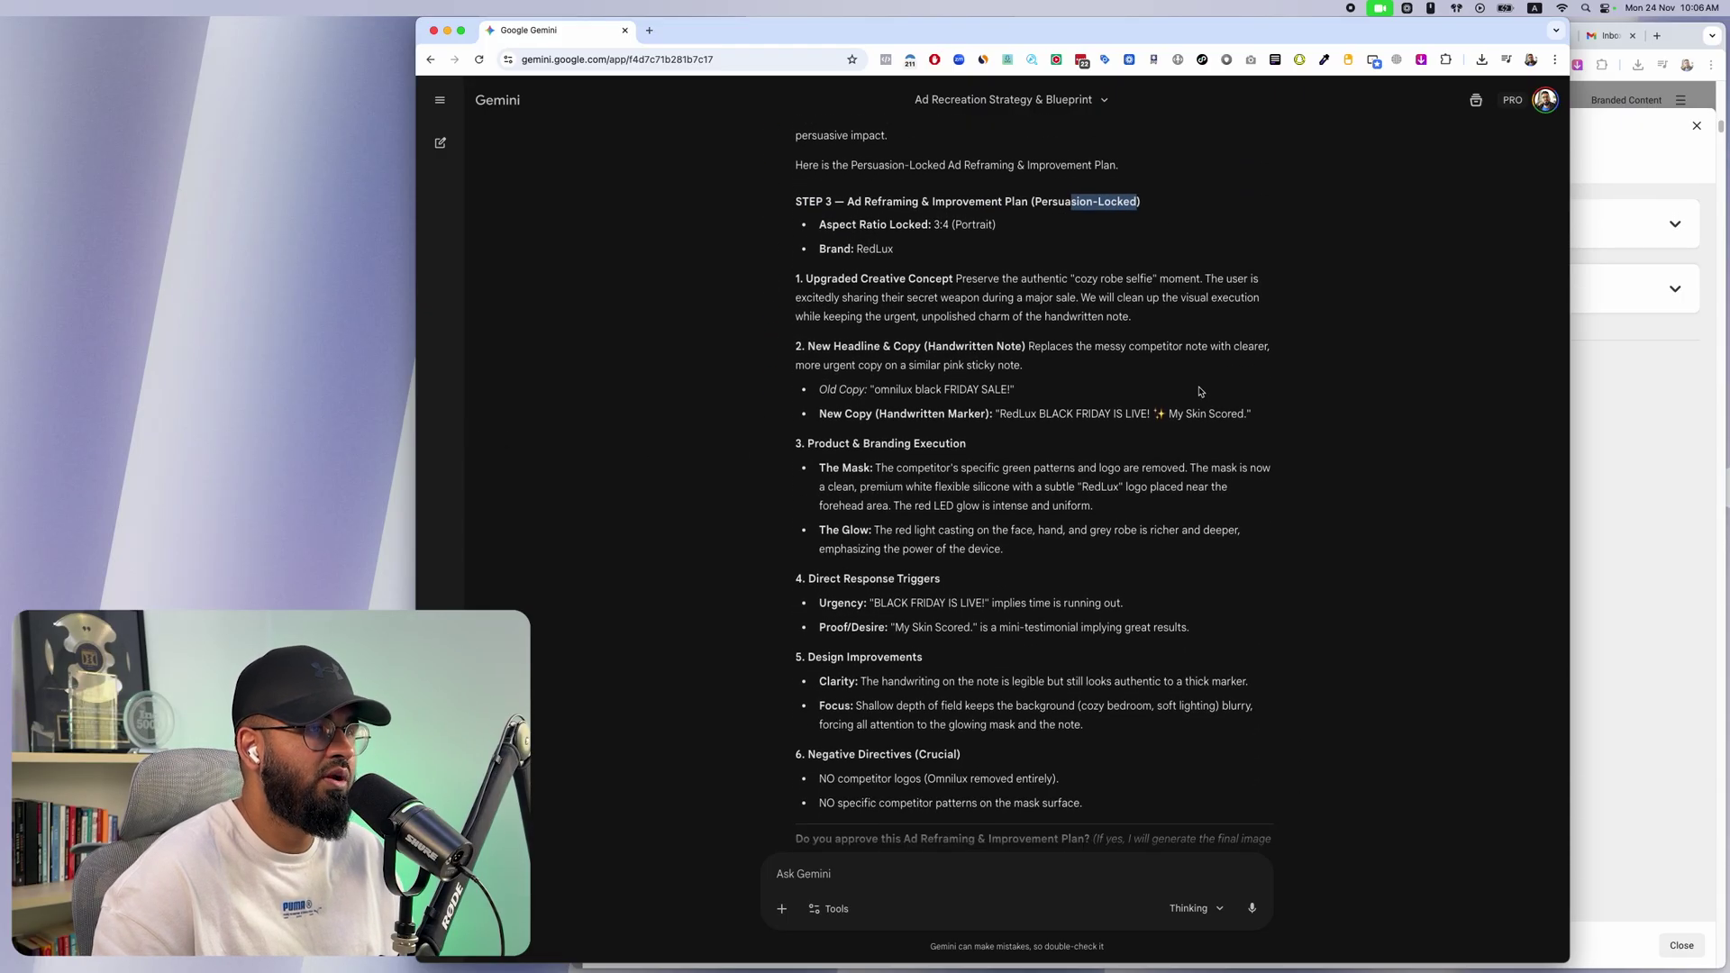
click(1173, 361)
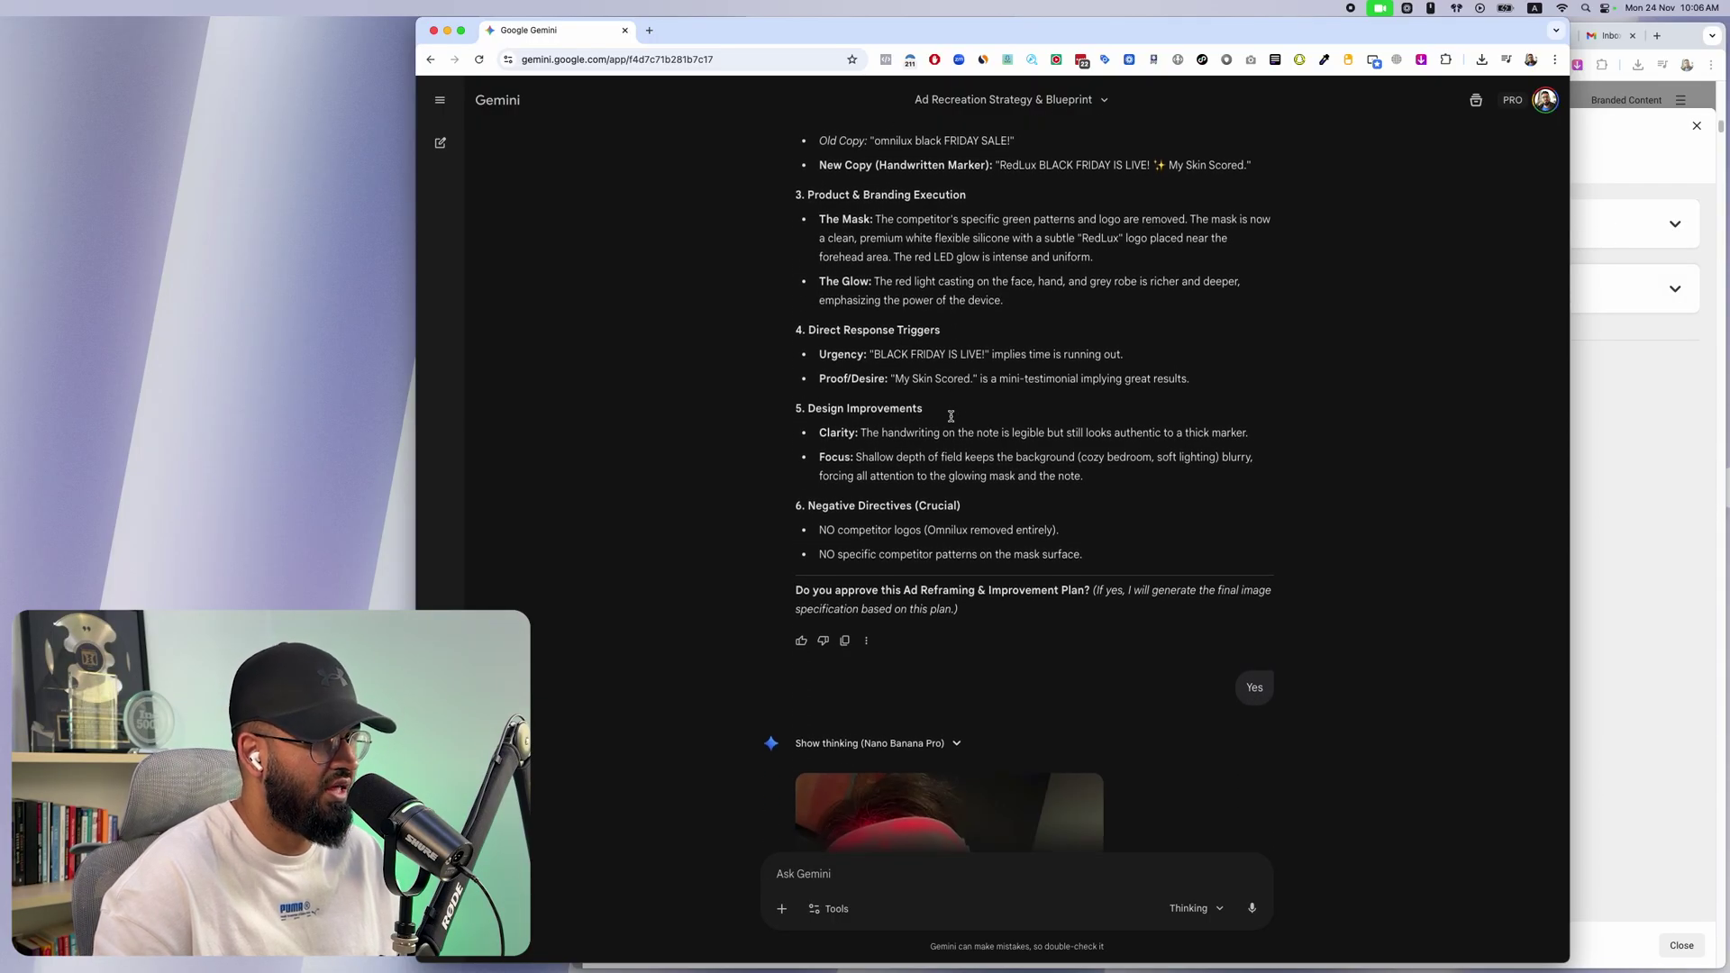
Highlight the plan-approval question and reveal Gemini's thinking for the lawn-sign ad
drag(841, 556, 1032, 557)
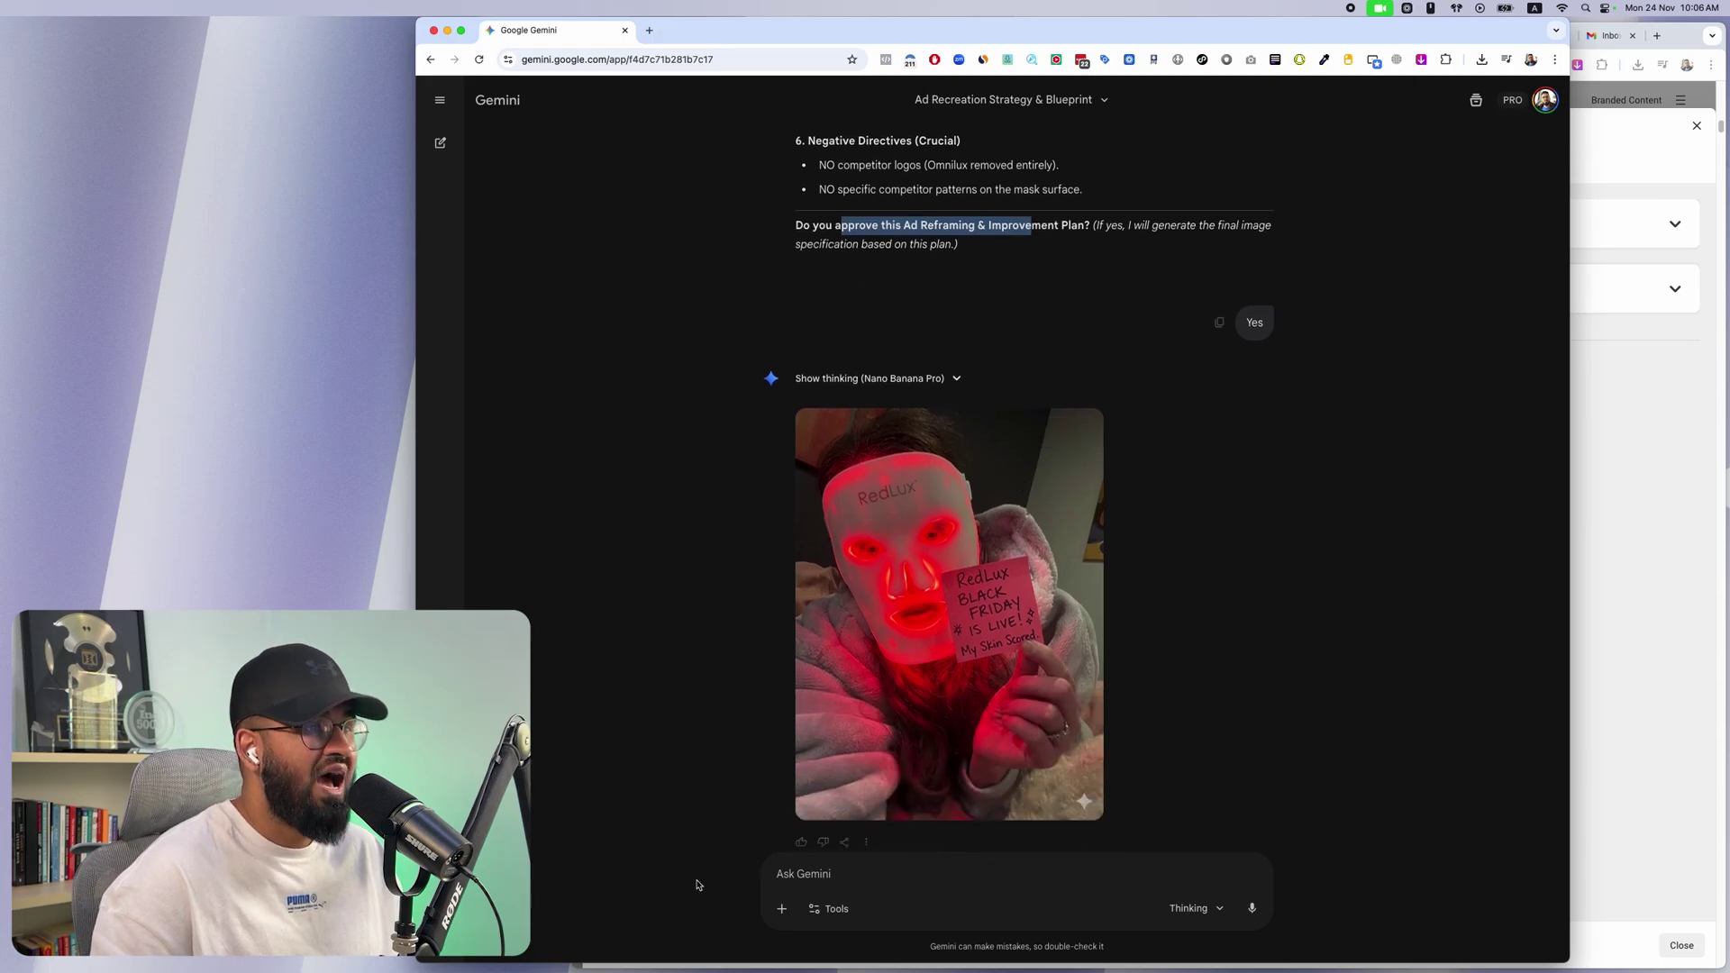
scroll(1390, 448, down, 5)
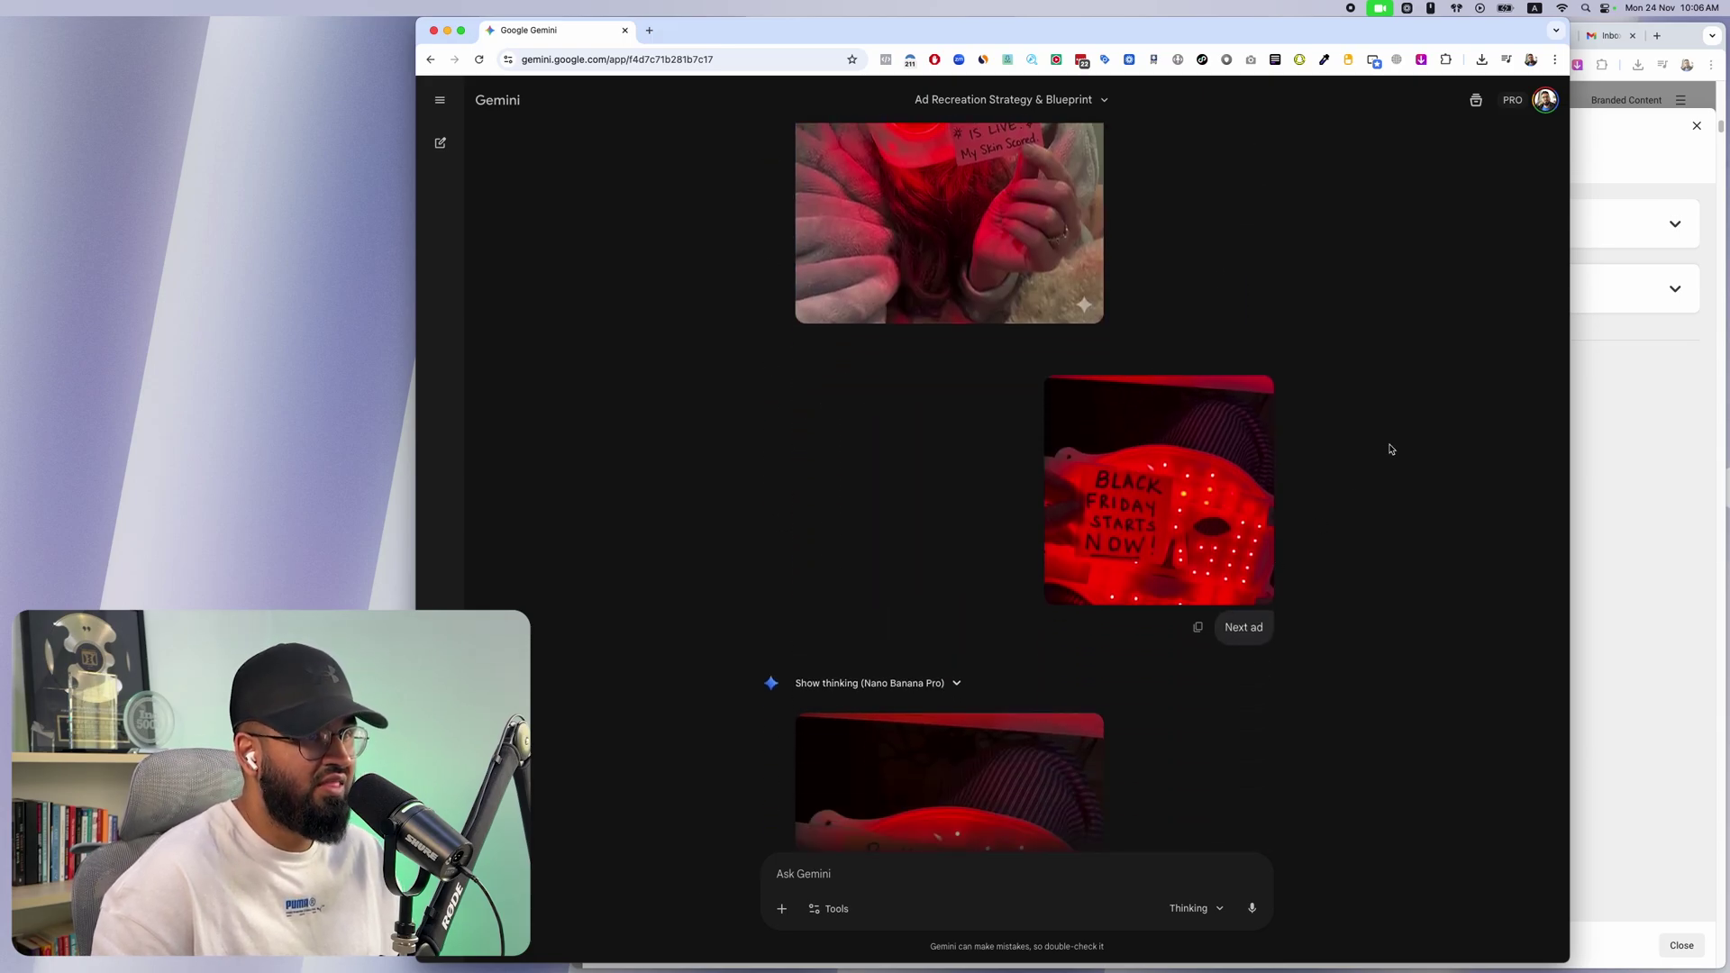
click(957, 544)
scroll(961, 541, down, 4)
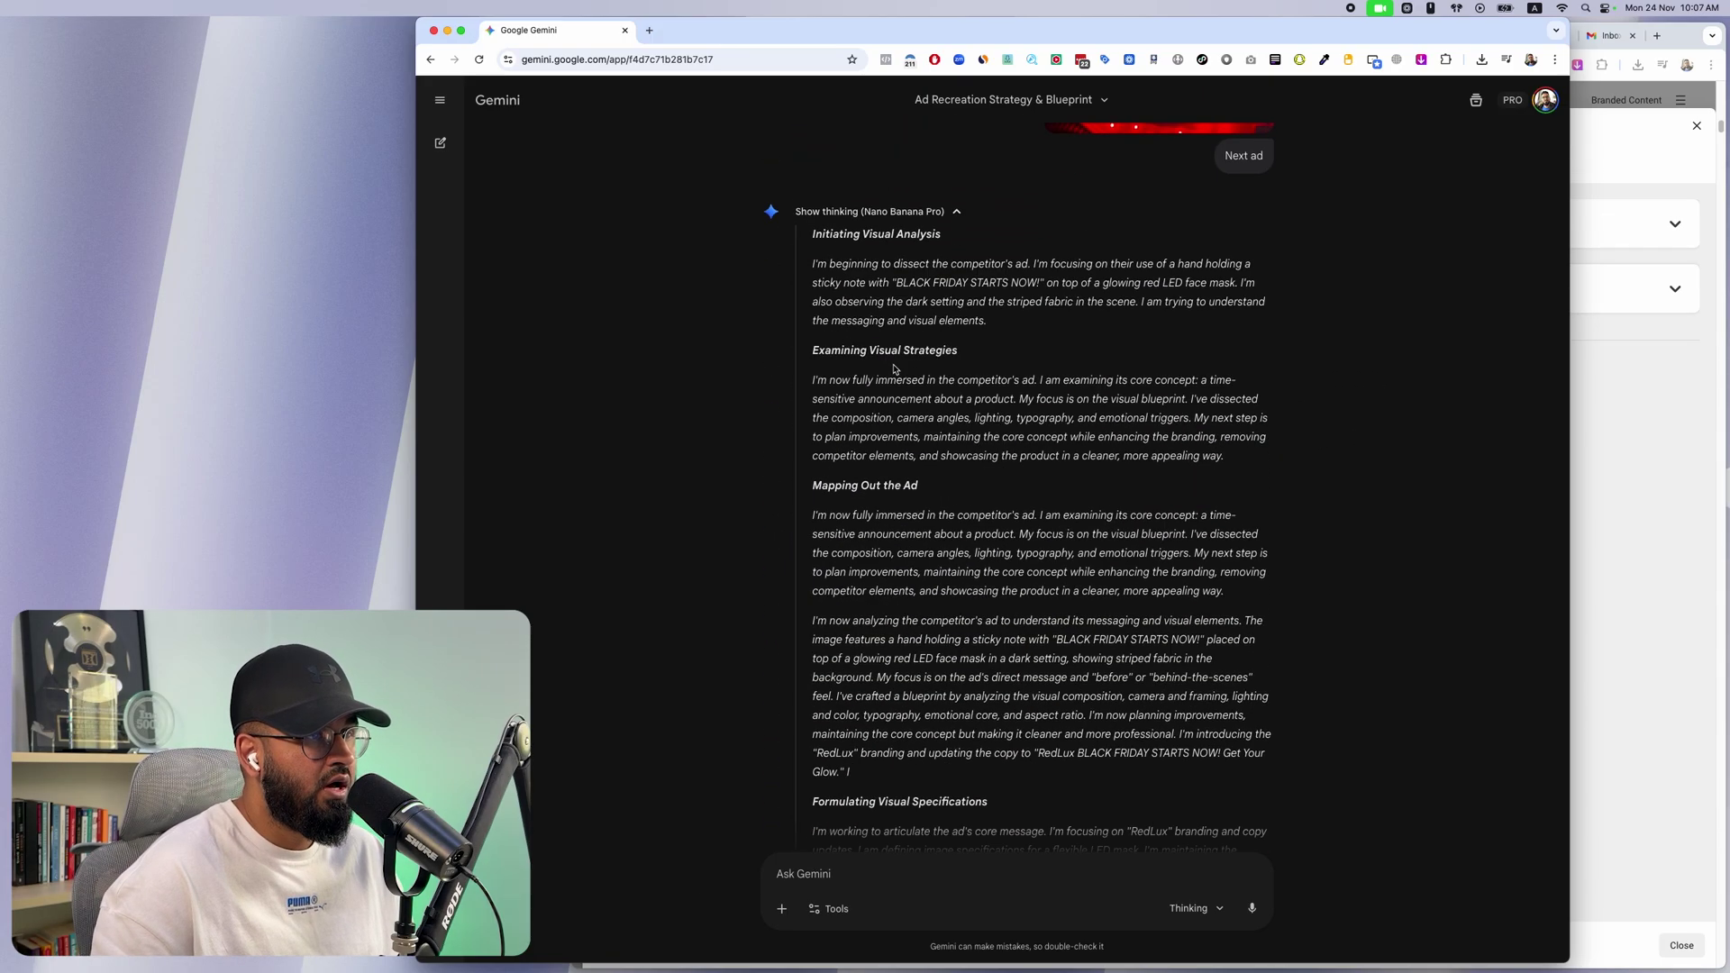
scroll(963, 537, down, 3)
scroll(957, 455, up, 4)
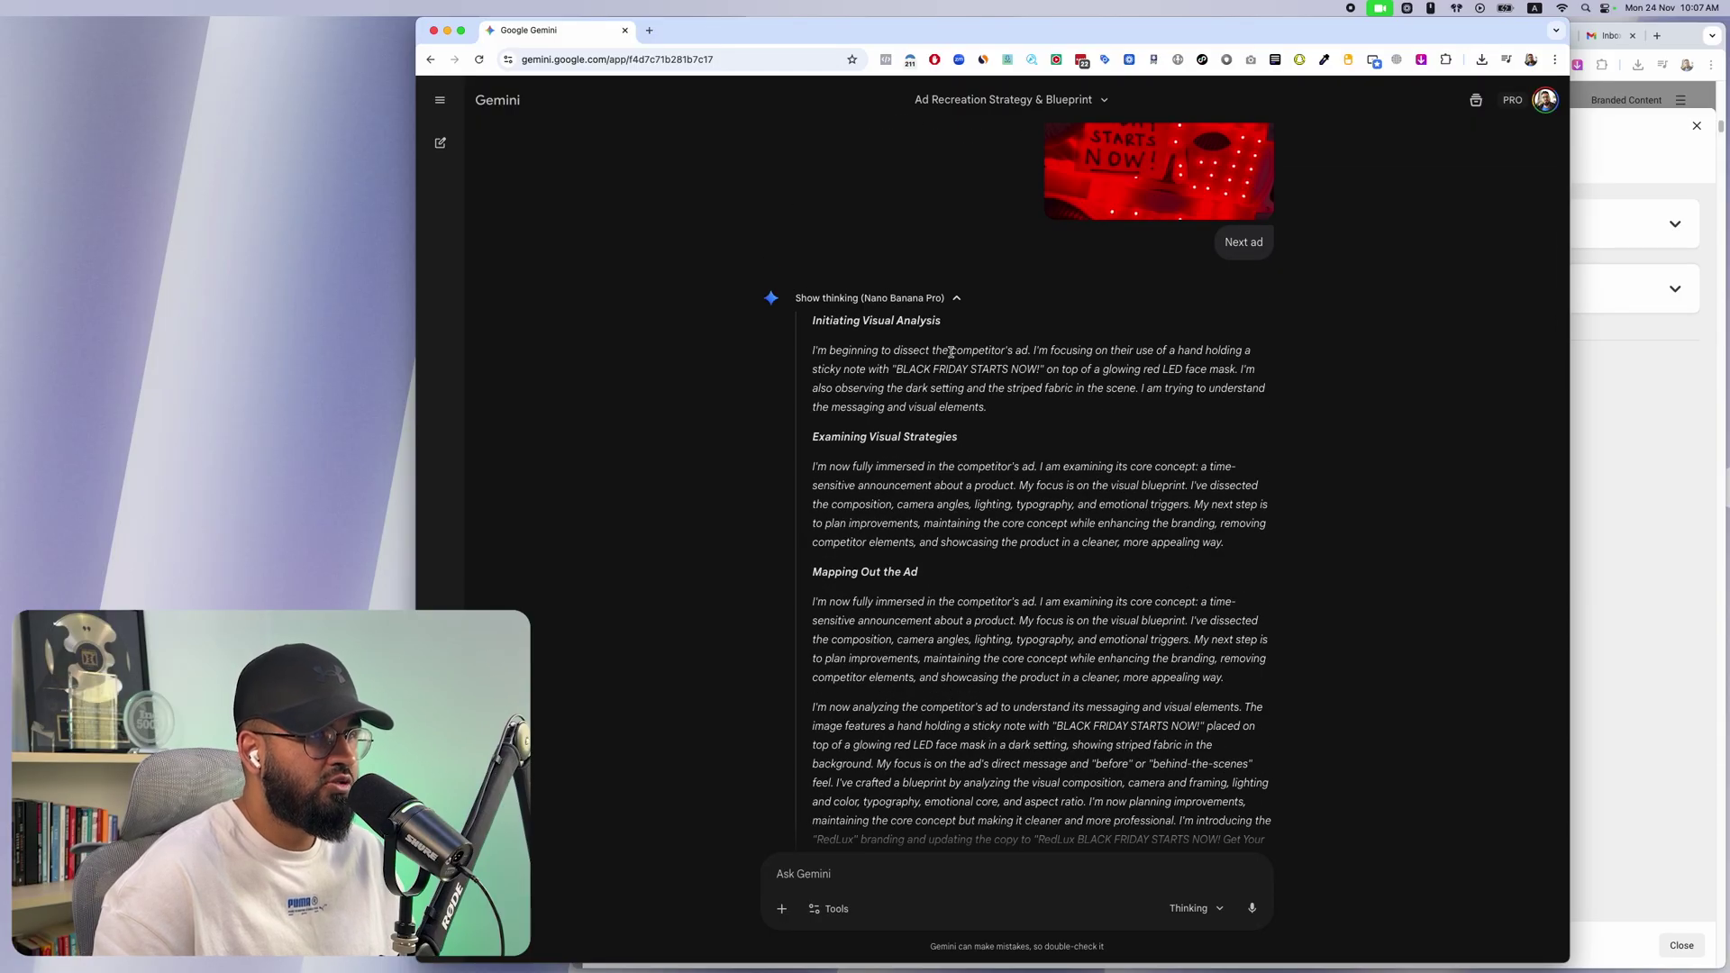
Toggle the reasoning against the generated image, leaving the lawn-sign reasoning expanded
click(948, 298)
click(950, 299)
scroll(957, 328, down, 2)
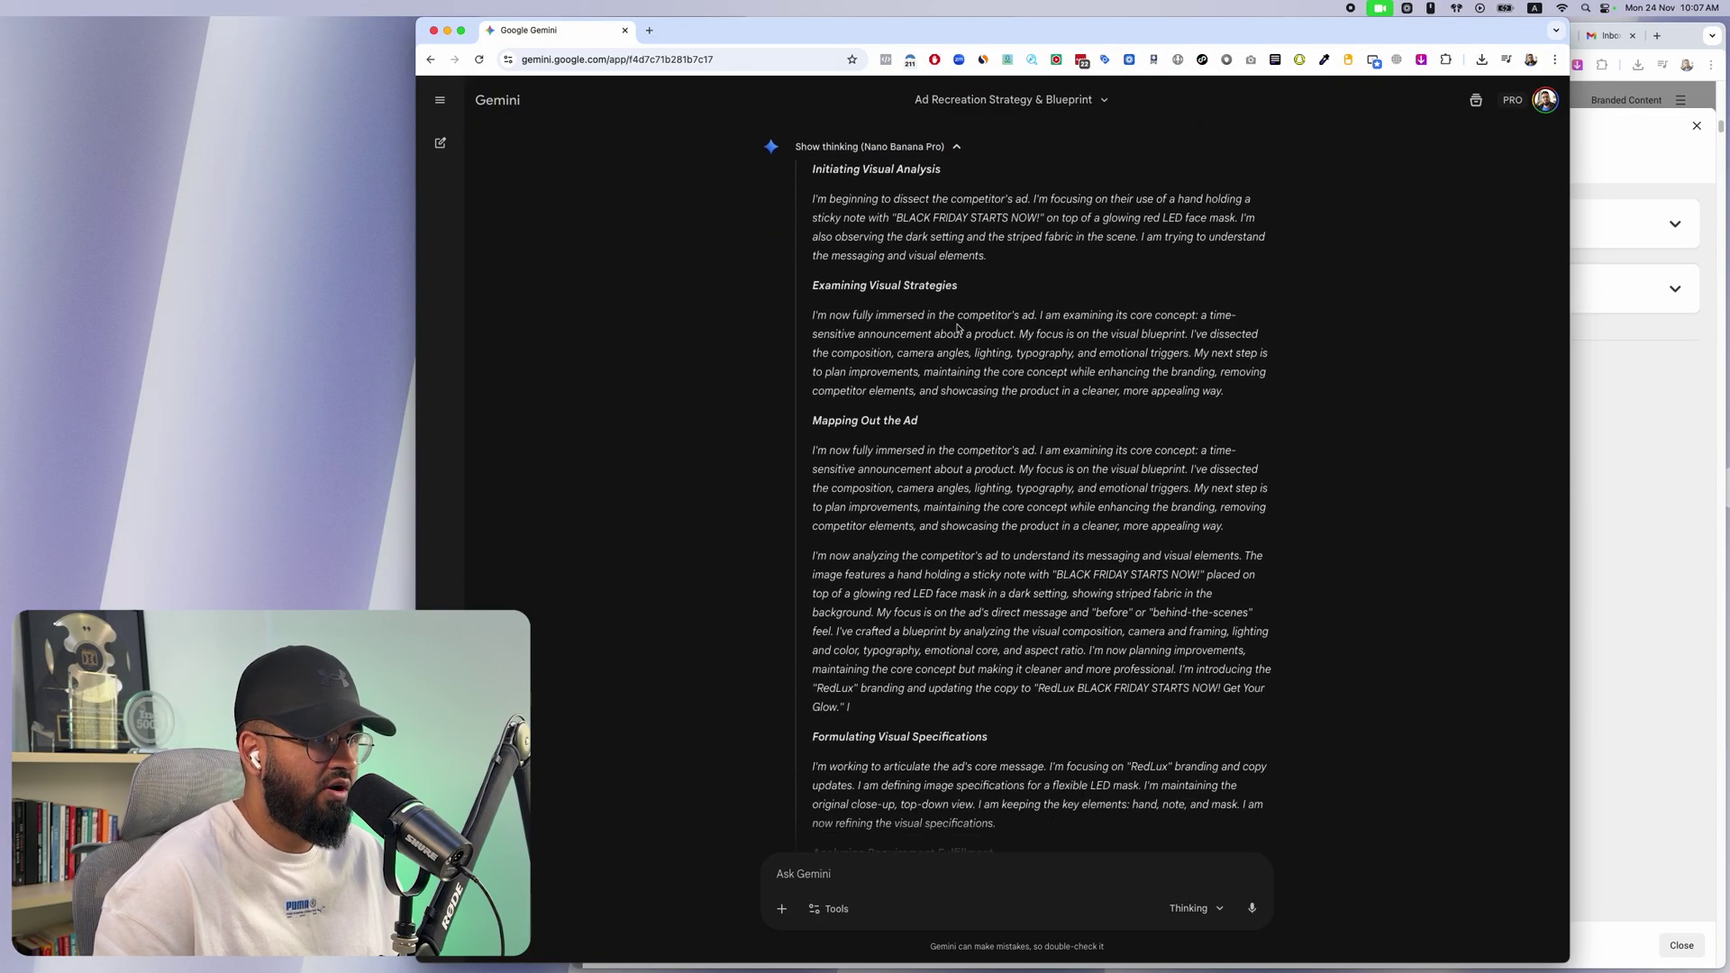
scroll(957, 328, down, 5)
scroll(957, 328, up, 6)
click(938, 221)
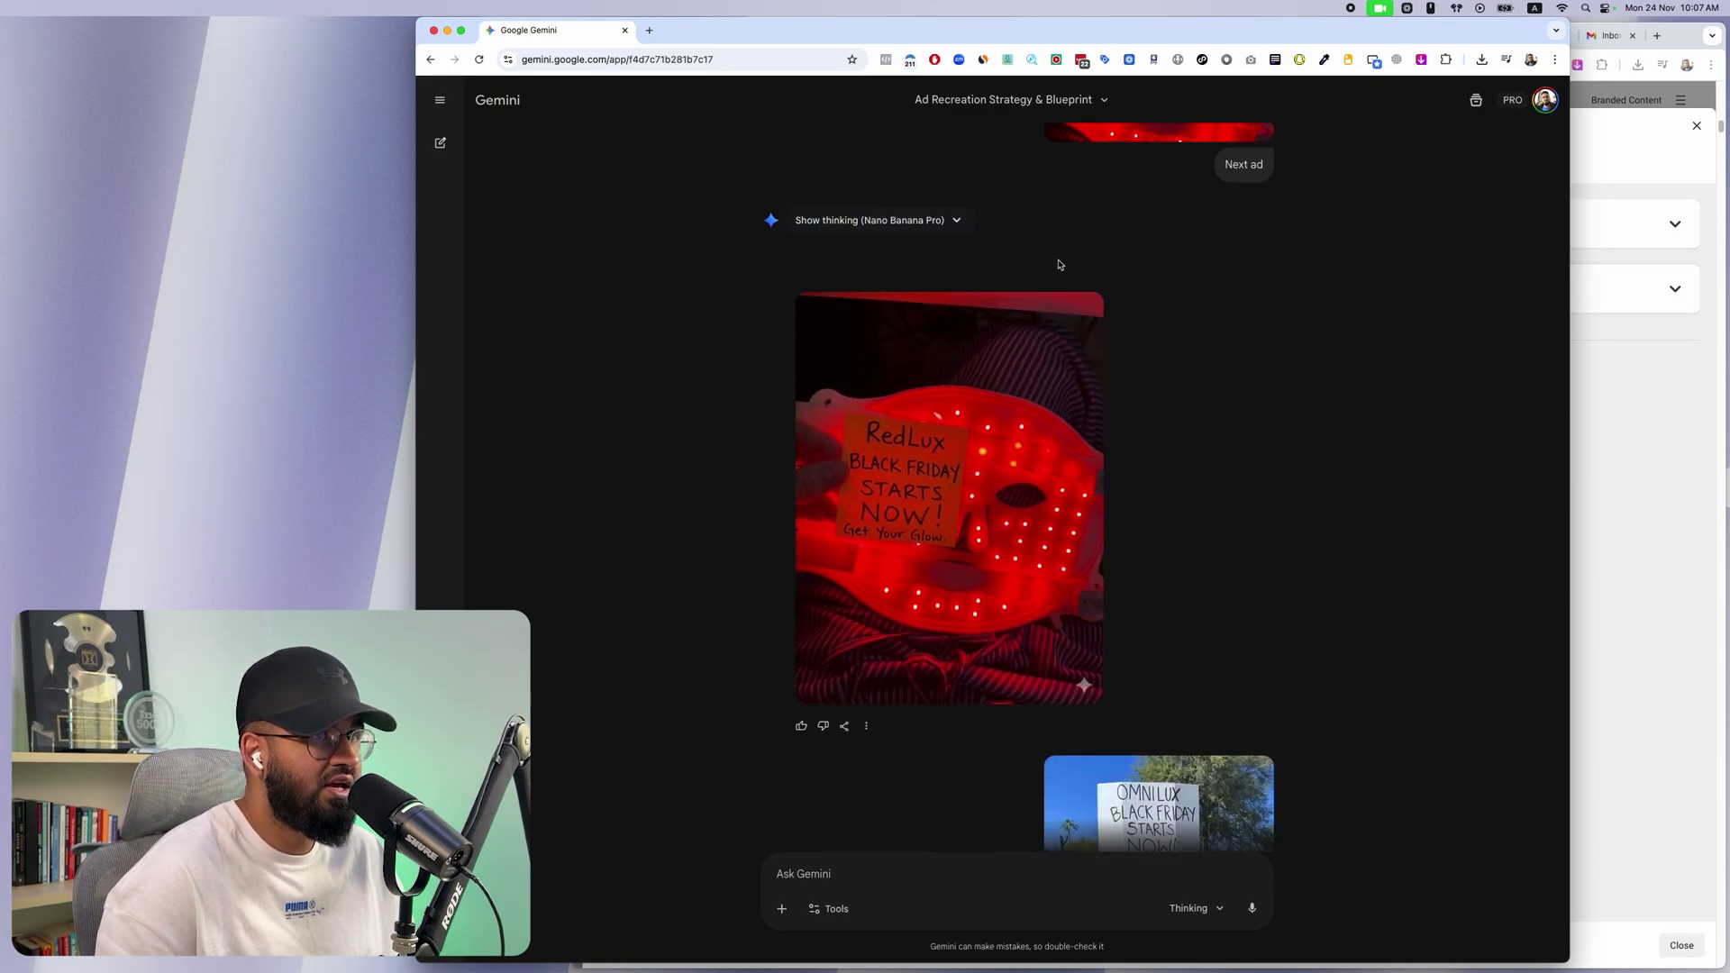
scroll(1060, 264, down, 10)
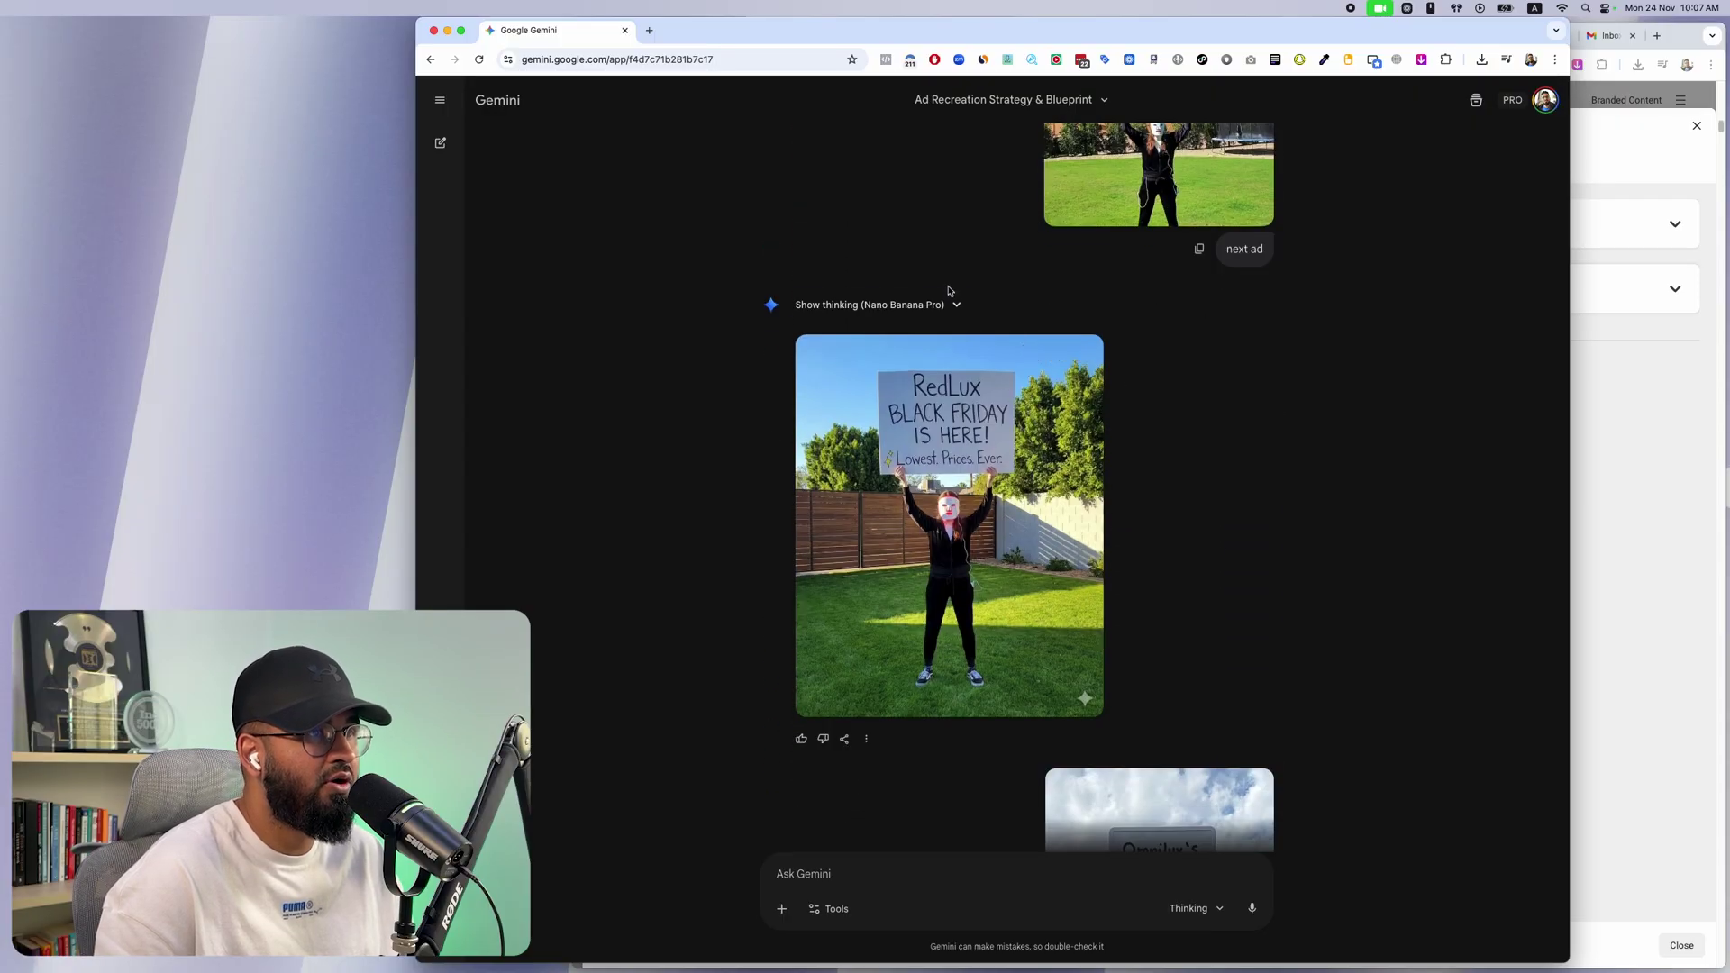
click(948, 298)
scroll(928, 352, down, 5)
Scroll the Forensic Ad Blueprint reply past 'Approve' to the generated RedLux 'BIGGEST SALE EVER' image
scroll(922, 361, up, 5)
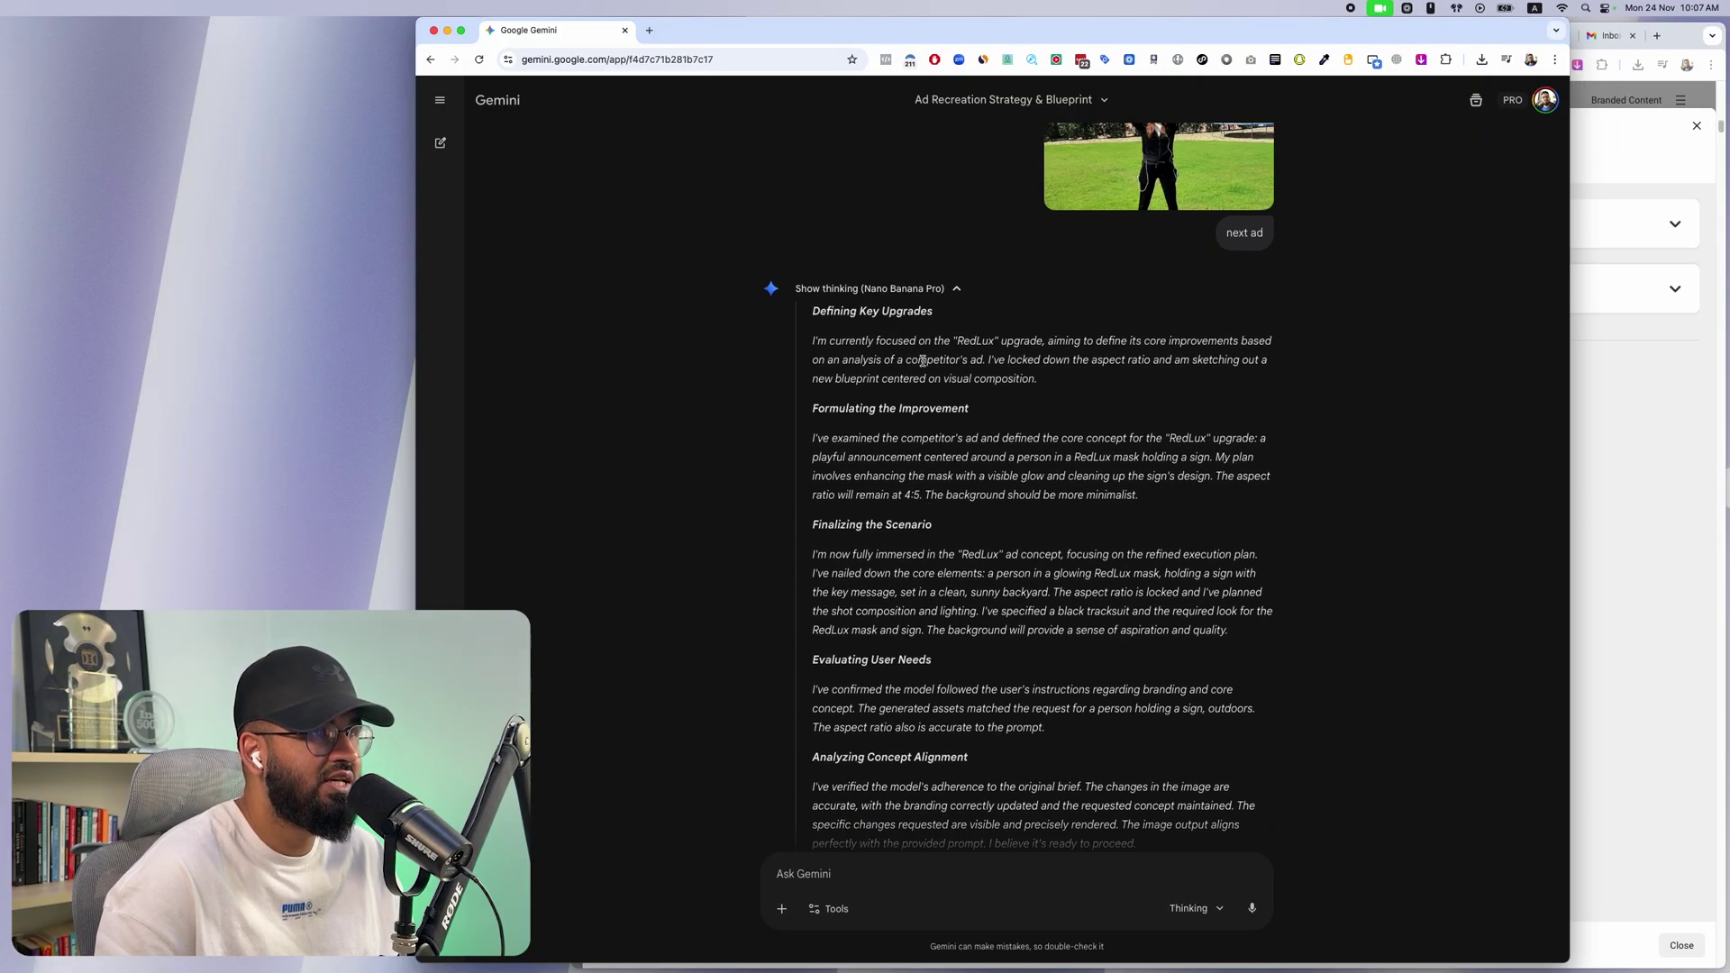
scroll(901, 387, up, 10)
scroll(879, 450, down, 4)
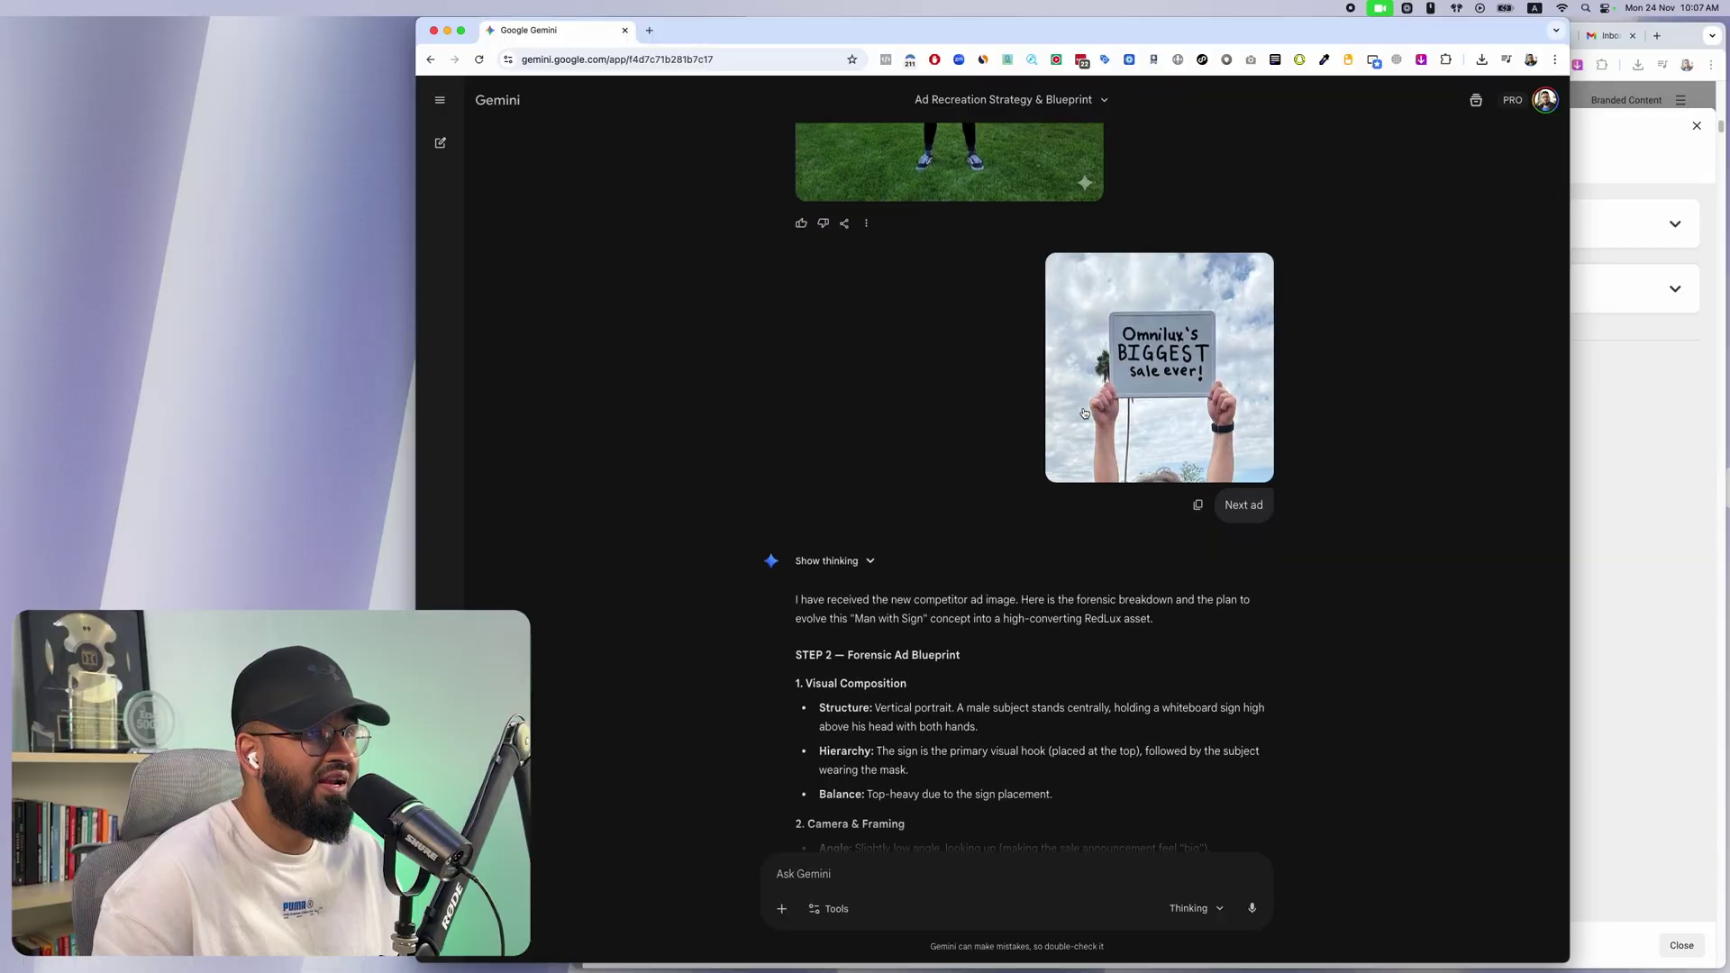
scroll(874, 459, up, 5)
scroll(874, 441, down, 5)
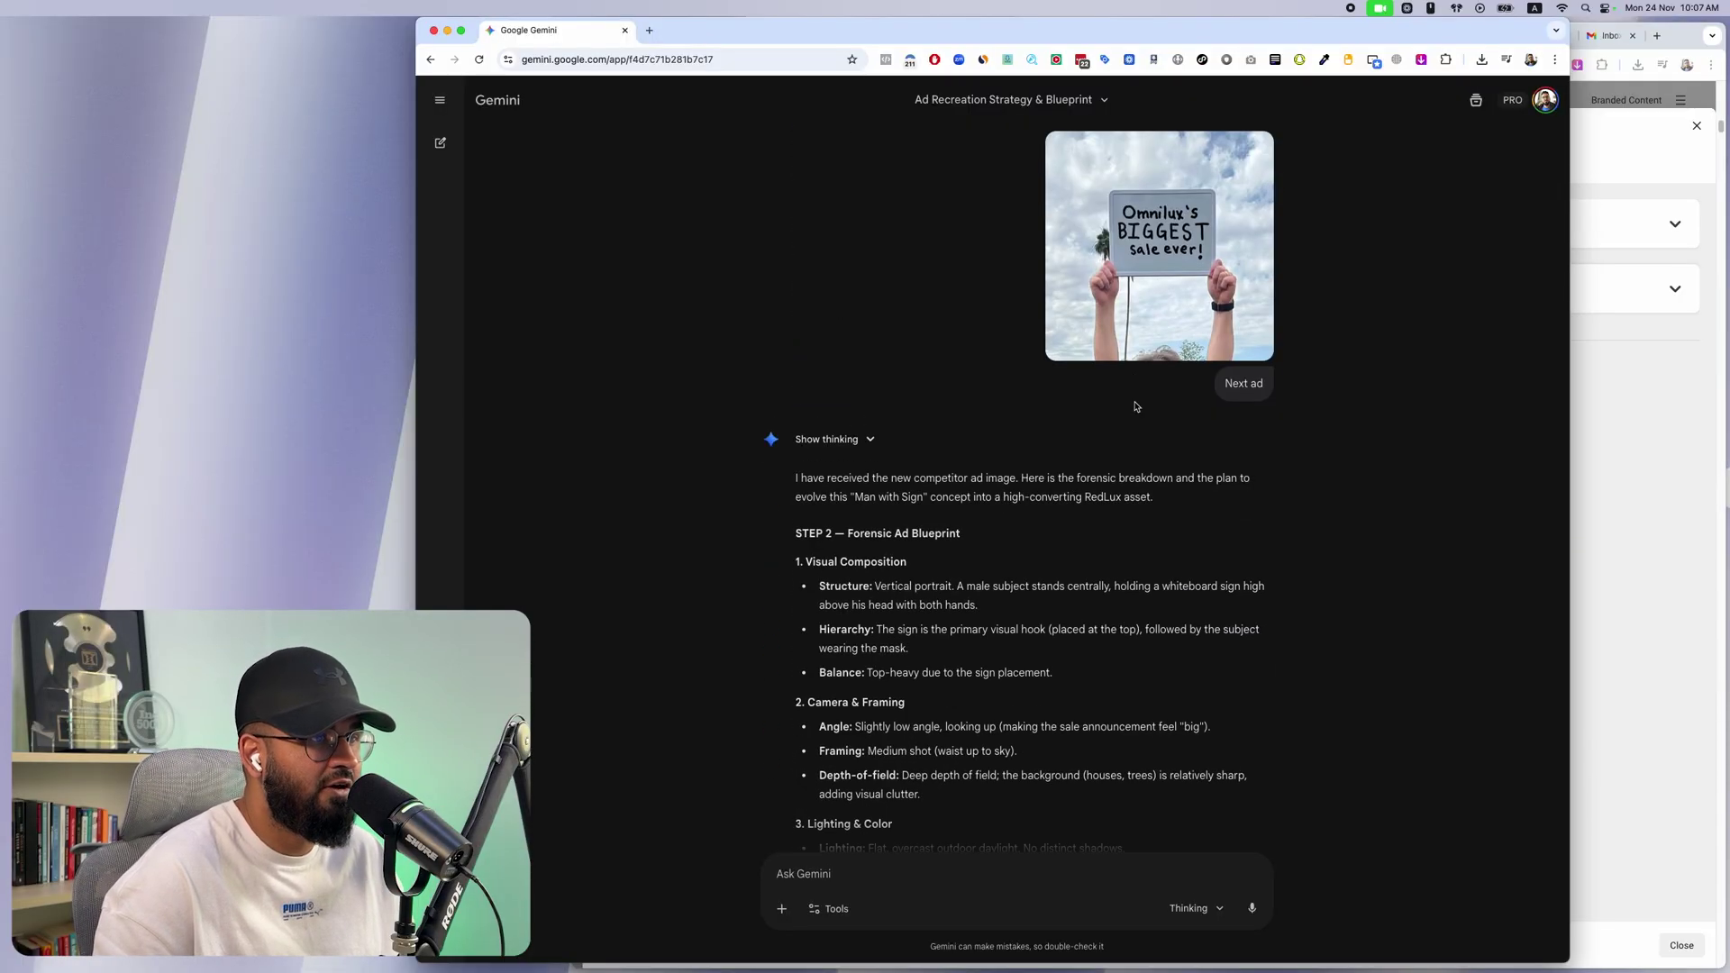
scroll(938, 379, down, 3)
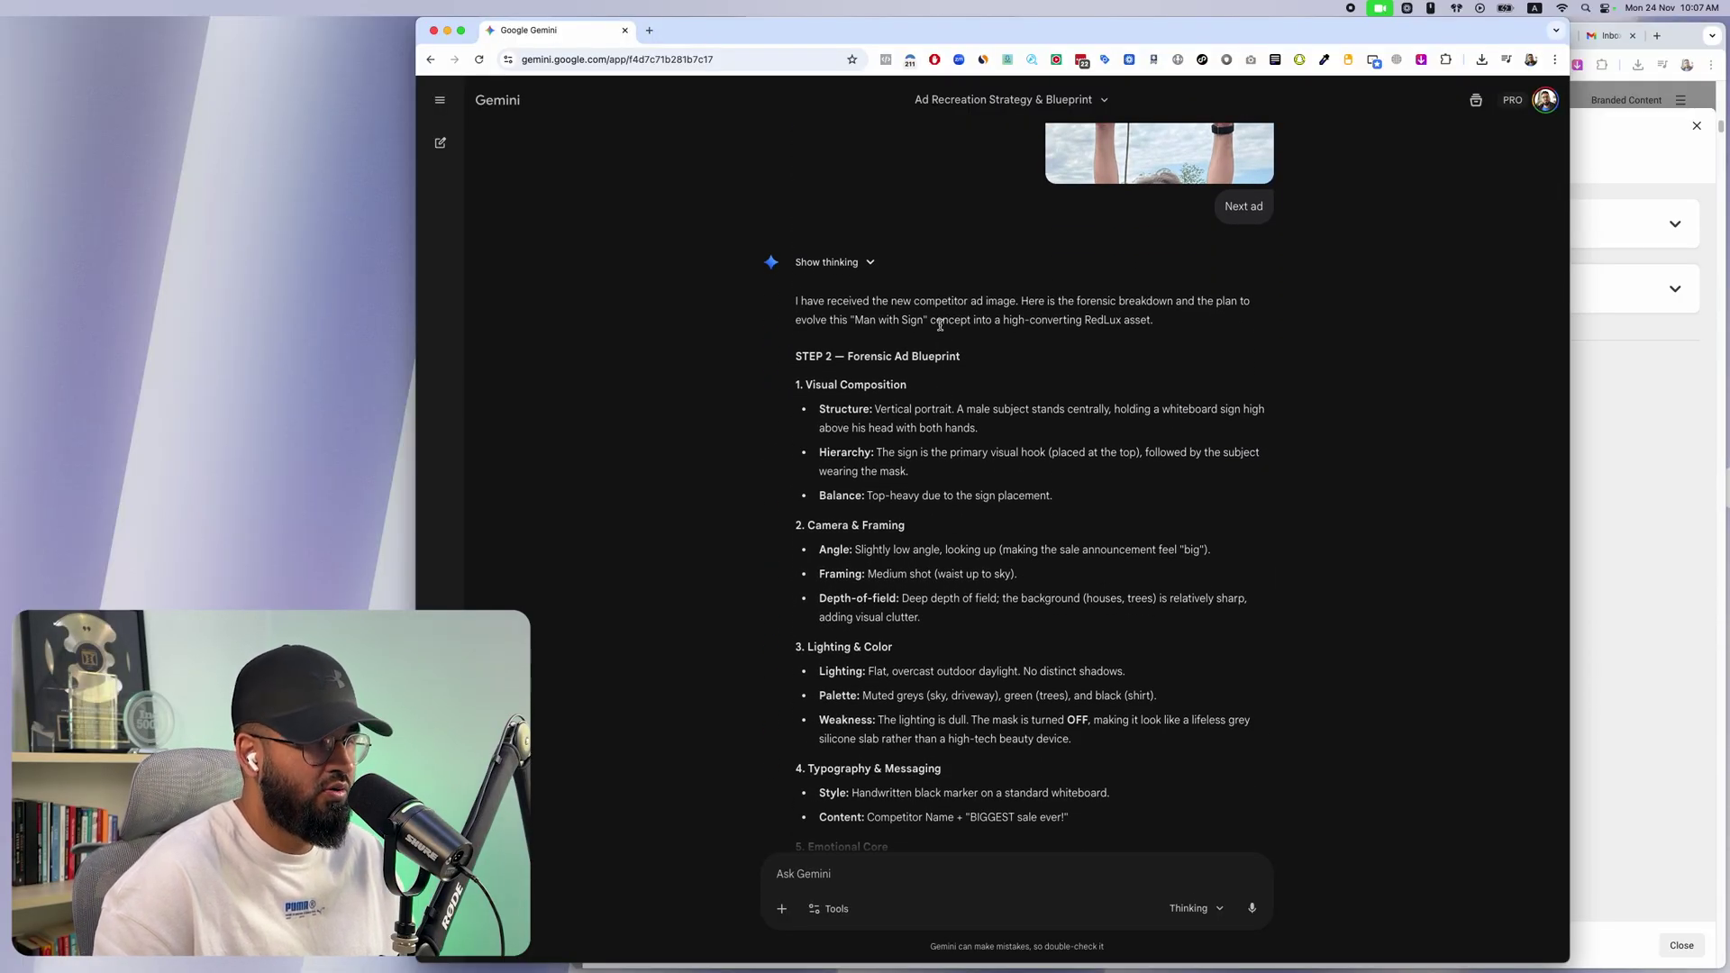
scroll(940, 343, up, 8)
scroll(955, 352, down, 6)
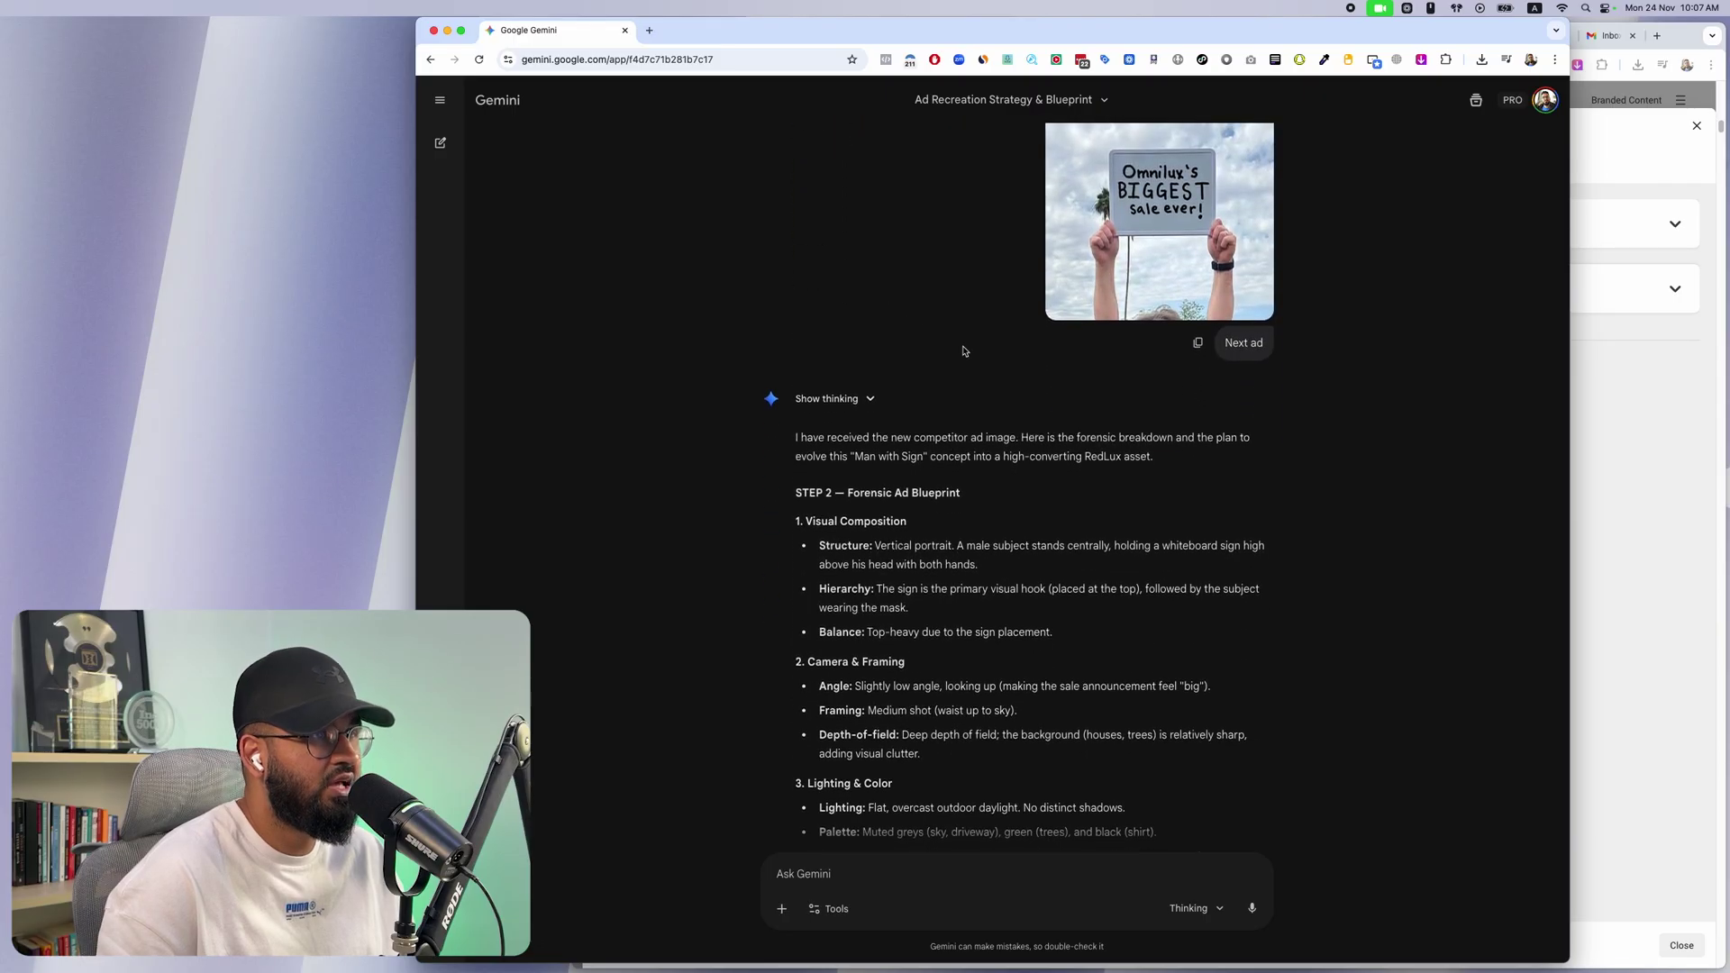
scroll(963, 351, down, 15)
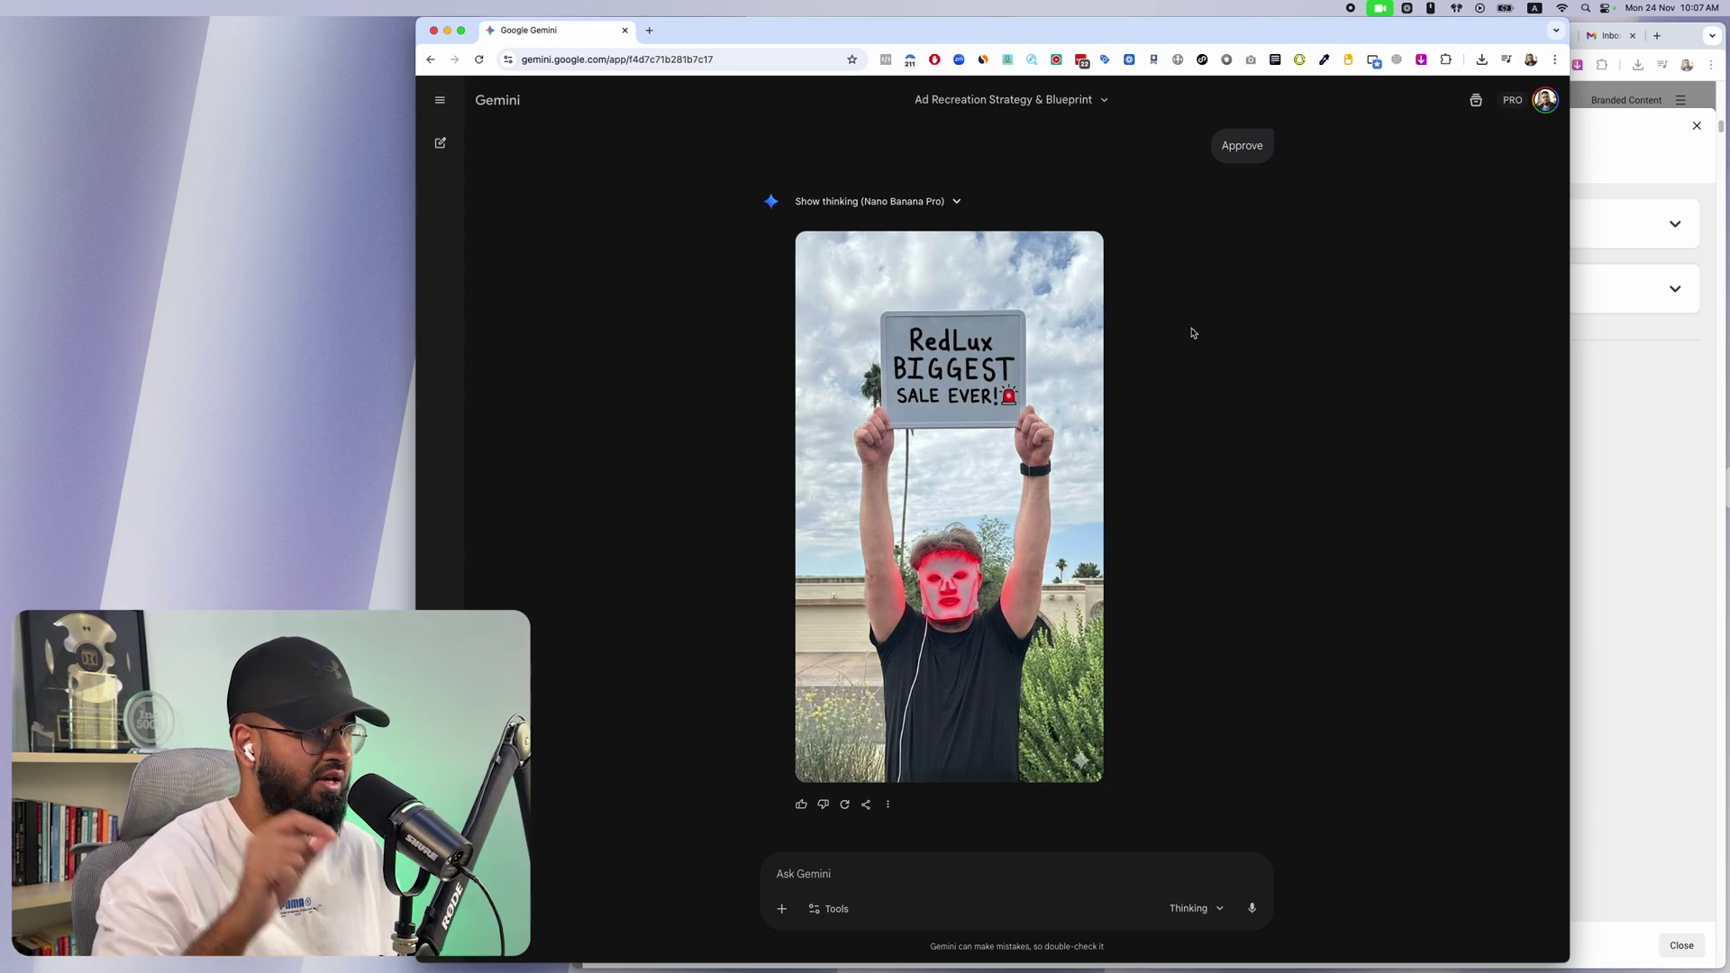
click(1626, 446)
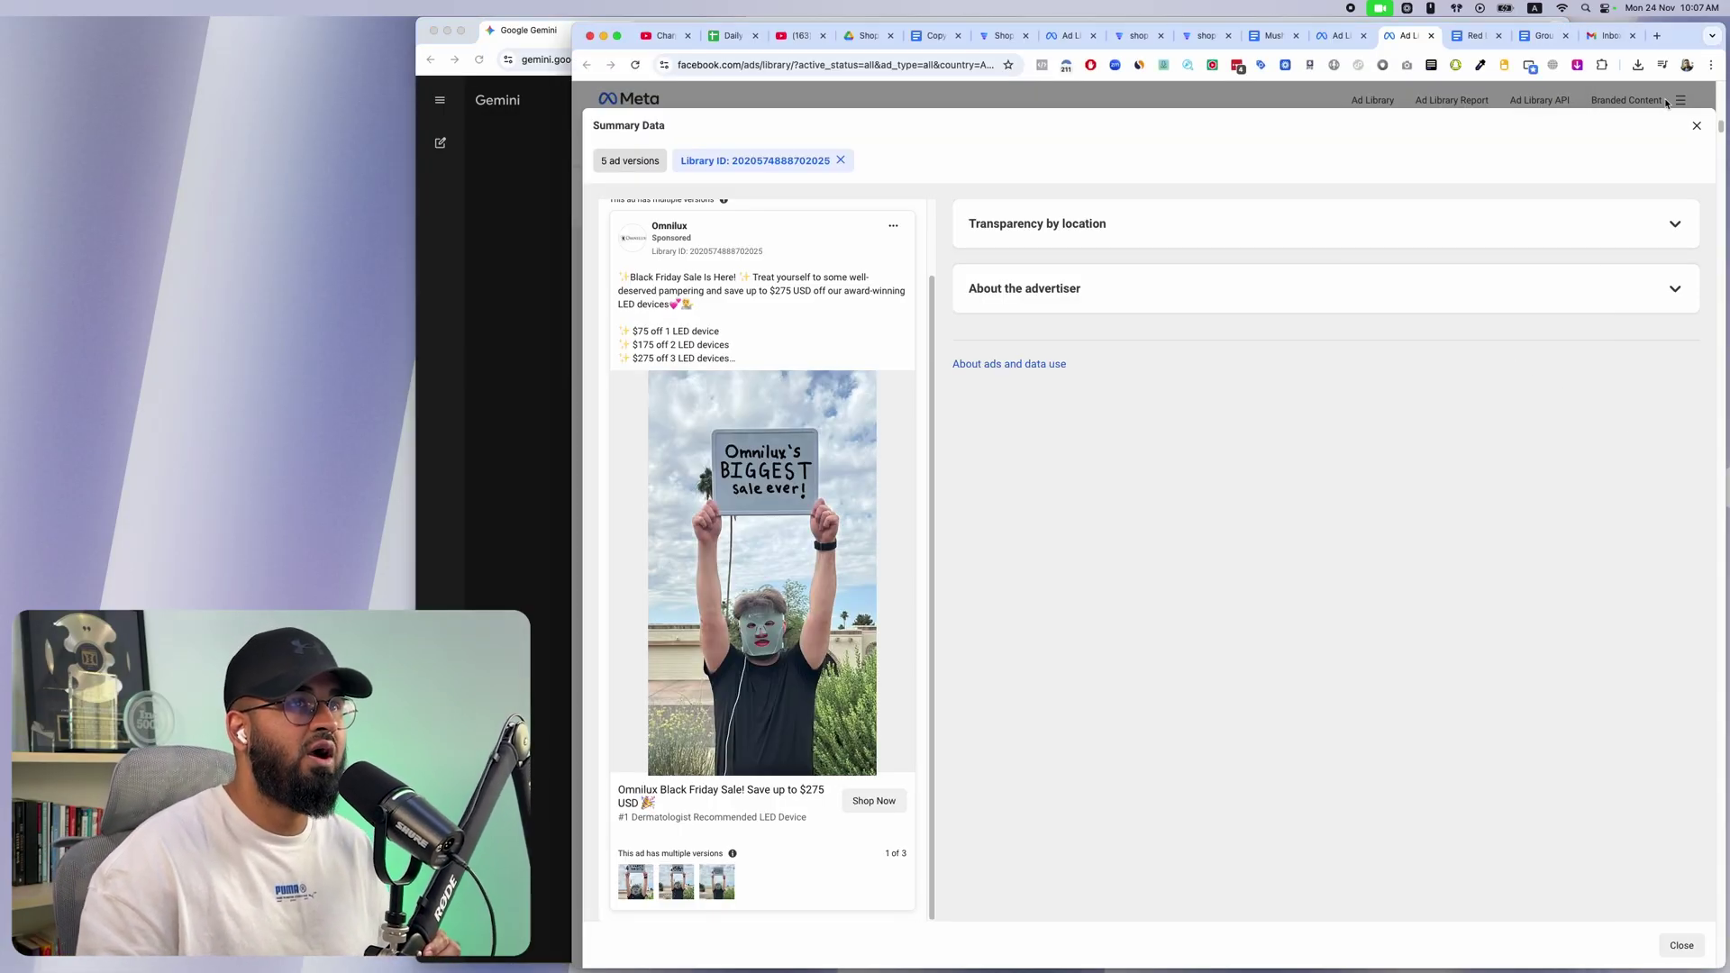
Close the Omnilux ad's Summary Data and return to the Gemini chat
click(1696, 126)
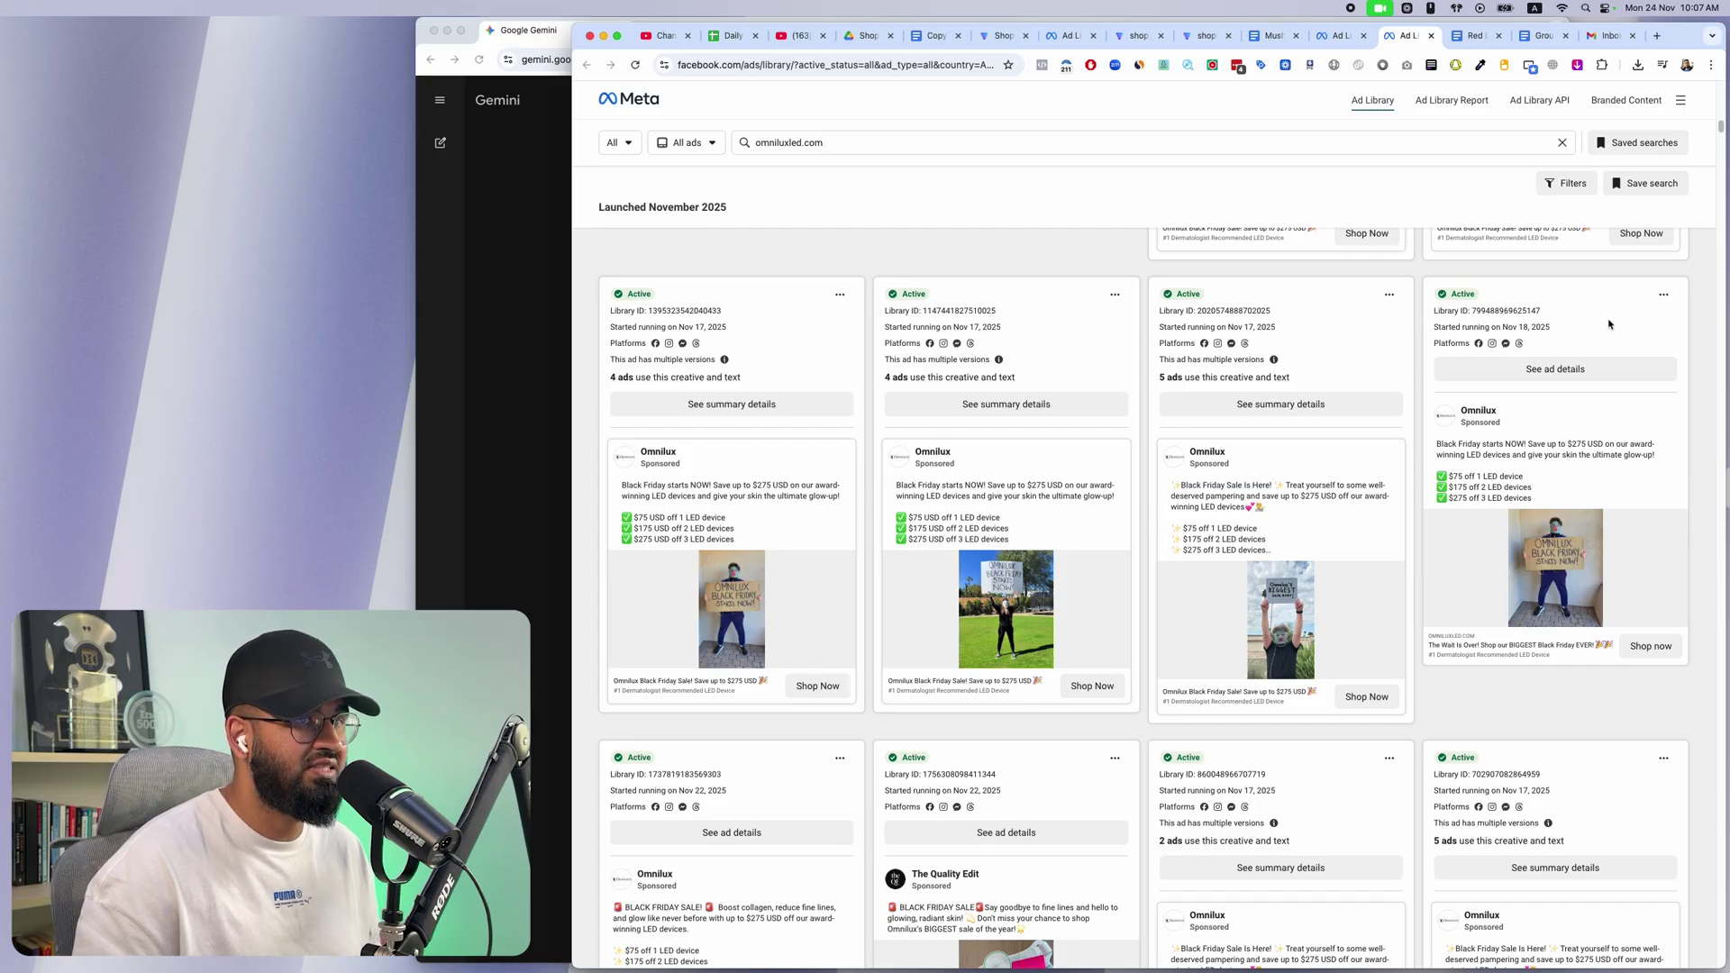
click(530, 513)
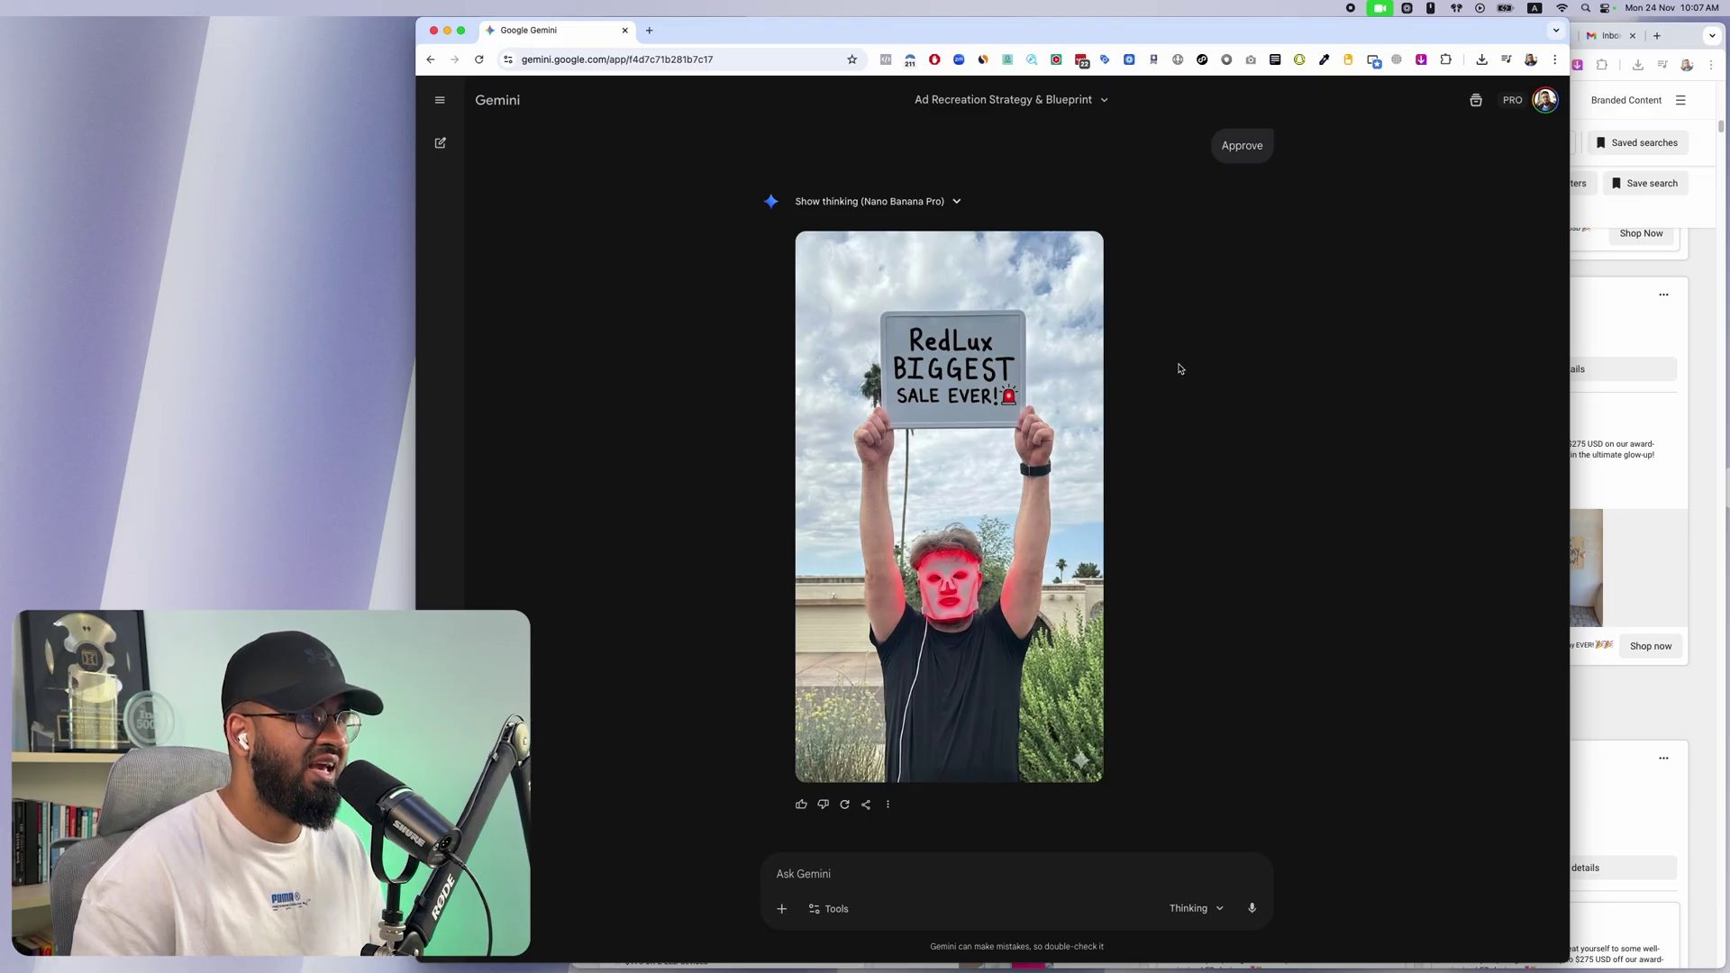
Scroll the Gemini chat up to the role prompt and back down through the generated ads
scroll(1179, 369, up, 20)
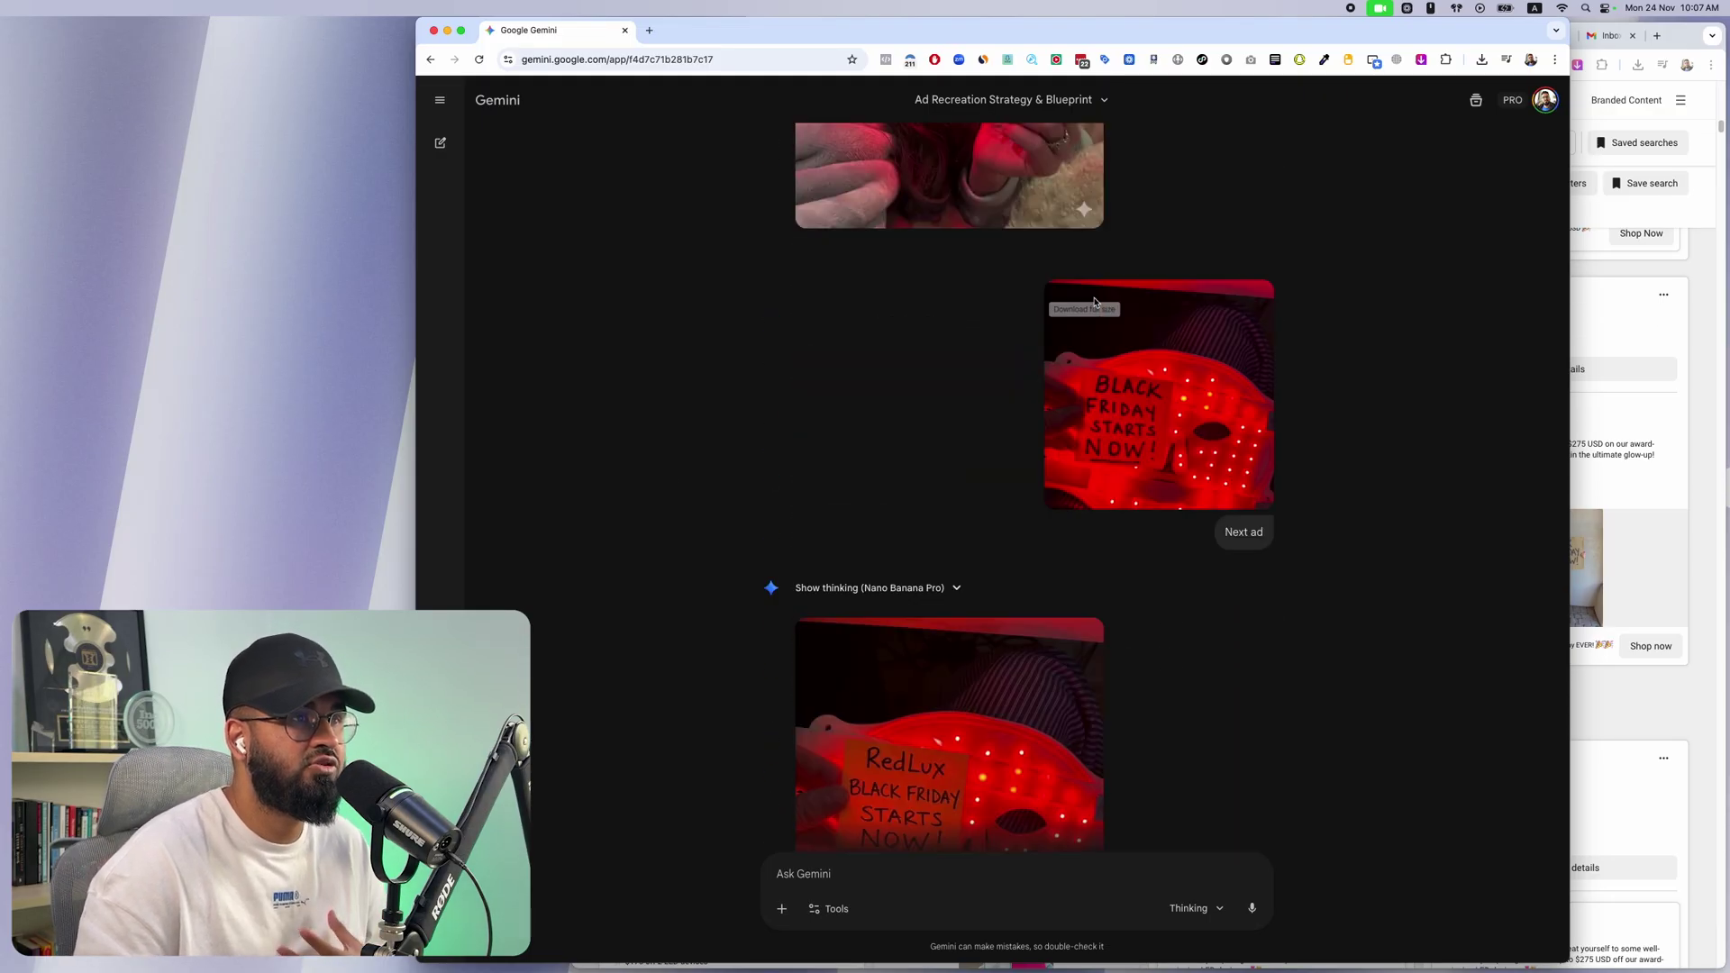
scroll(1216, 301, up, 20)
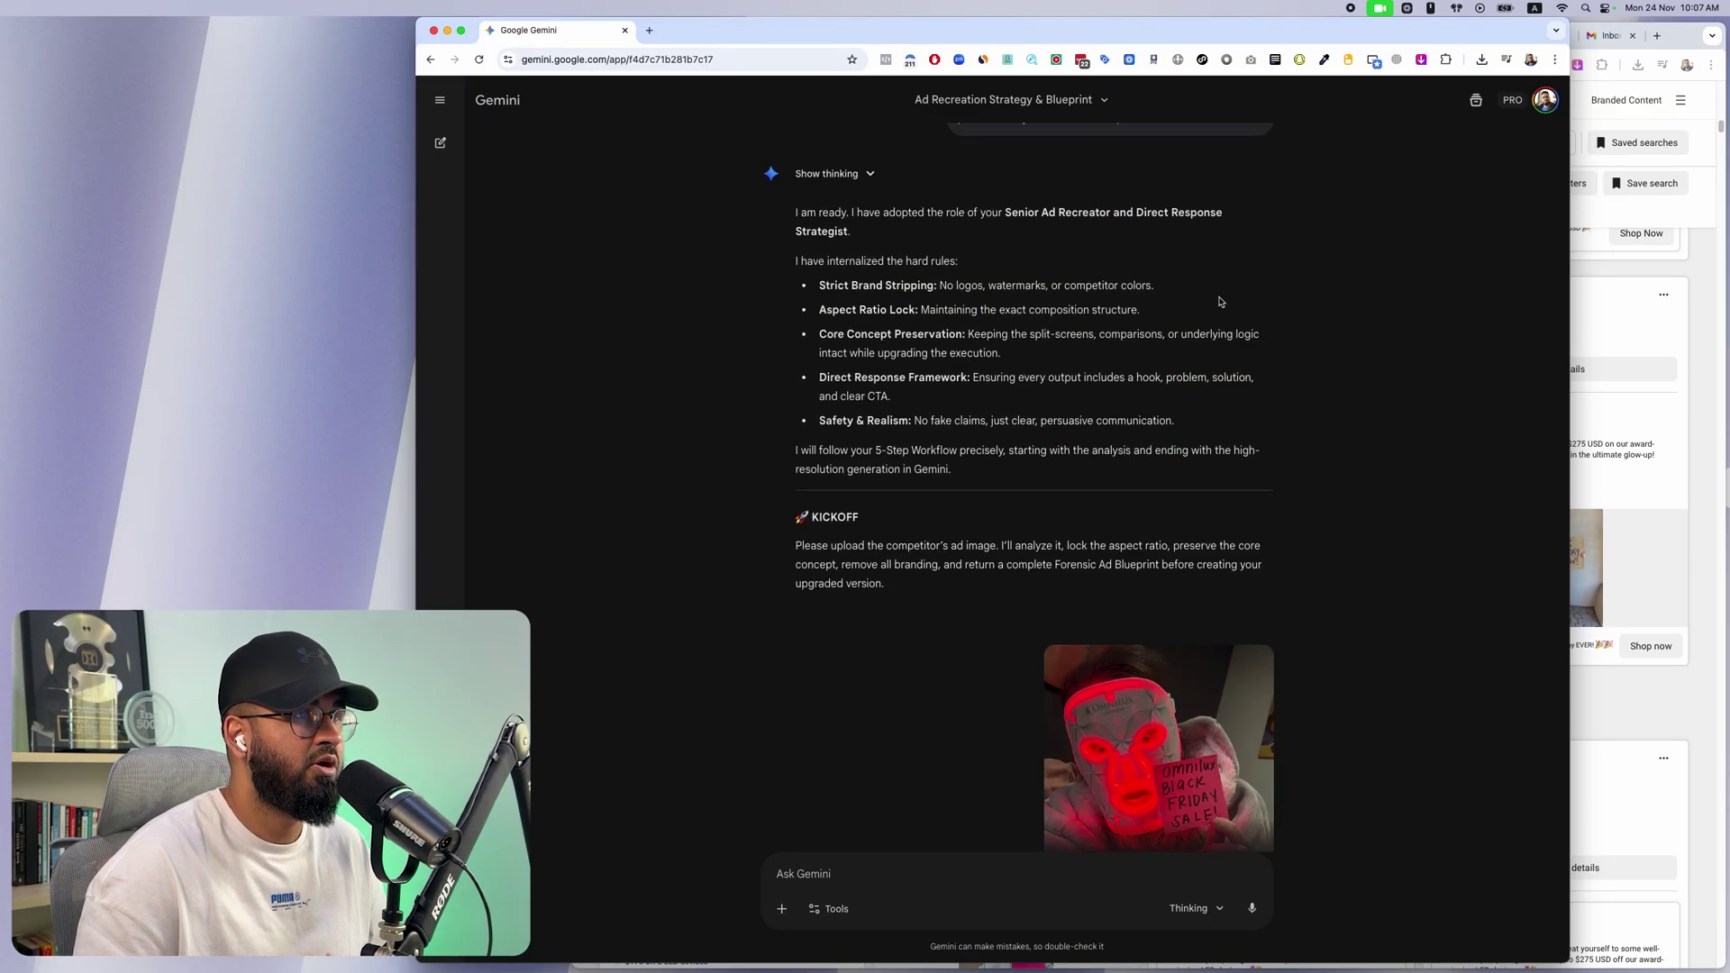
scroll(1208, 270, up, 3)
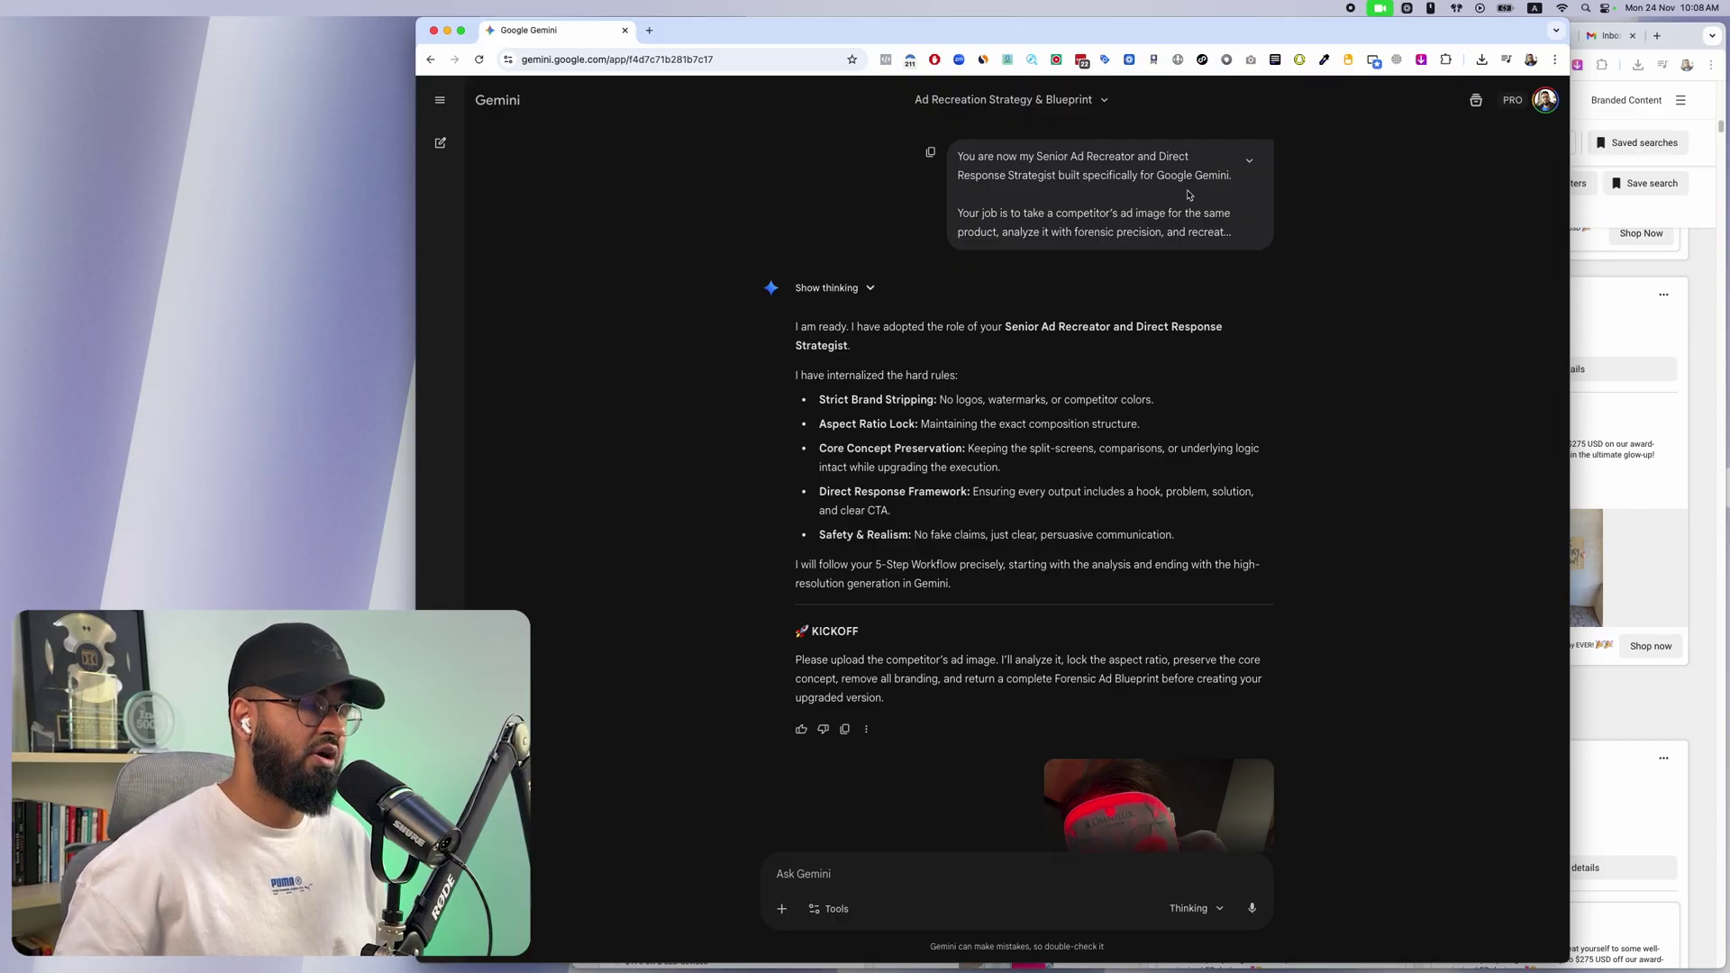
scroll(1188, 195, down, 20)
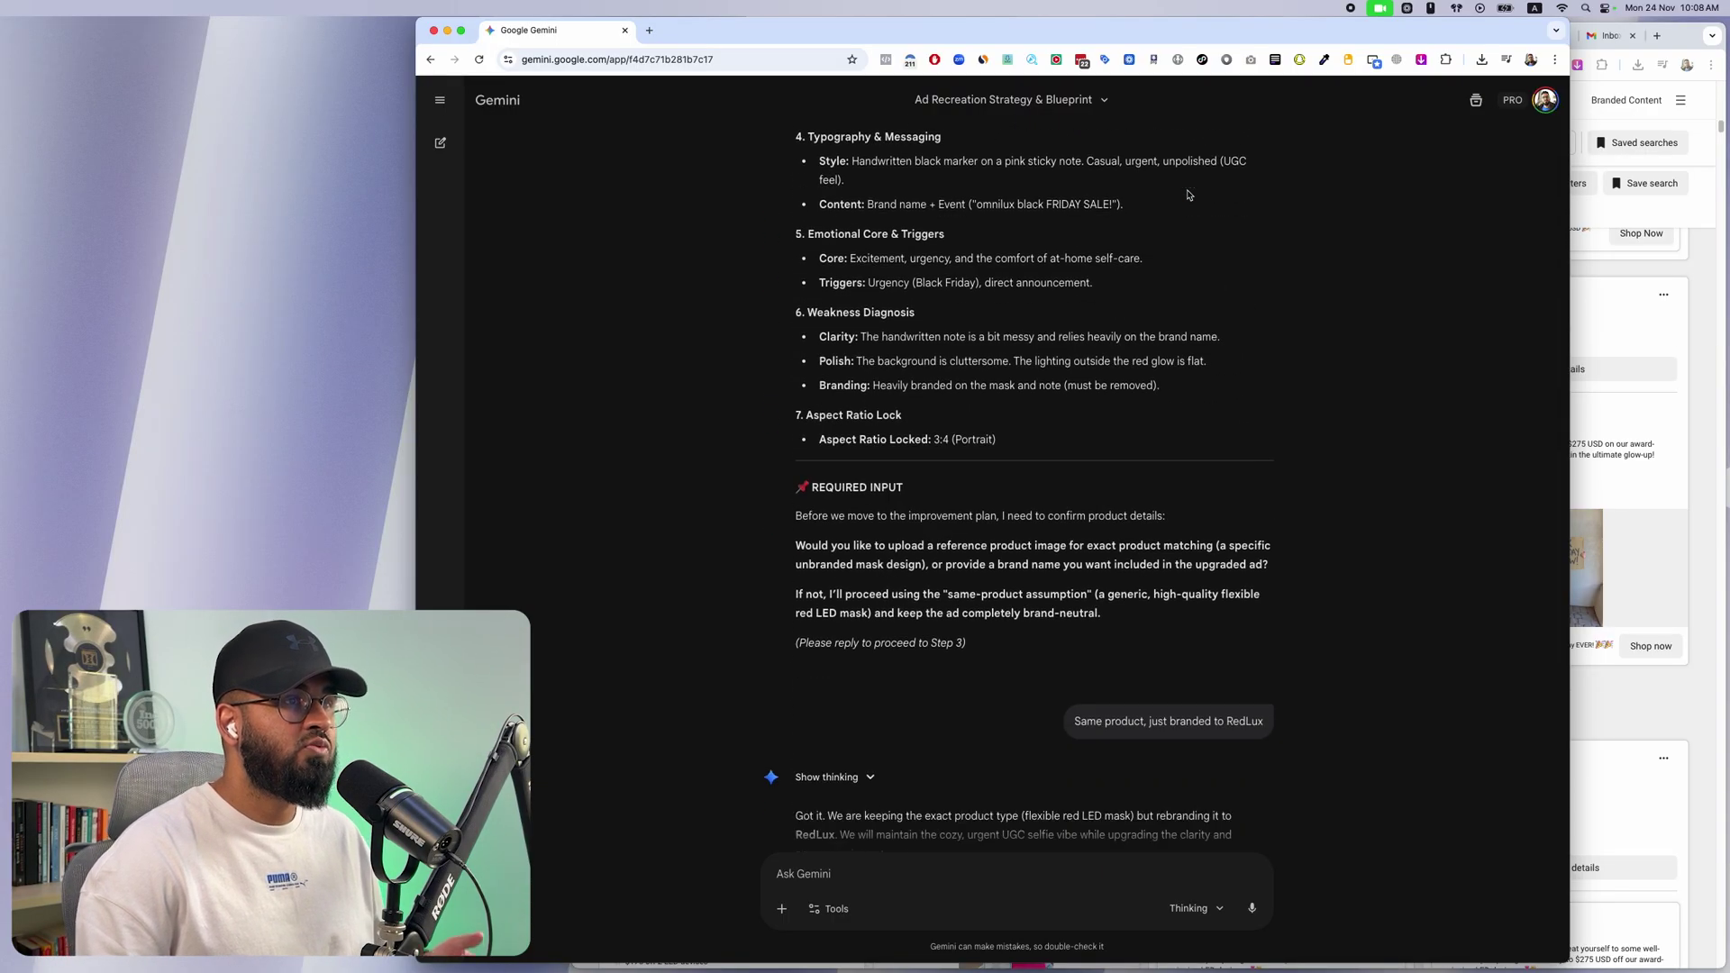
scroll(1188, 195, down, 20)
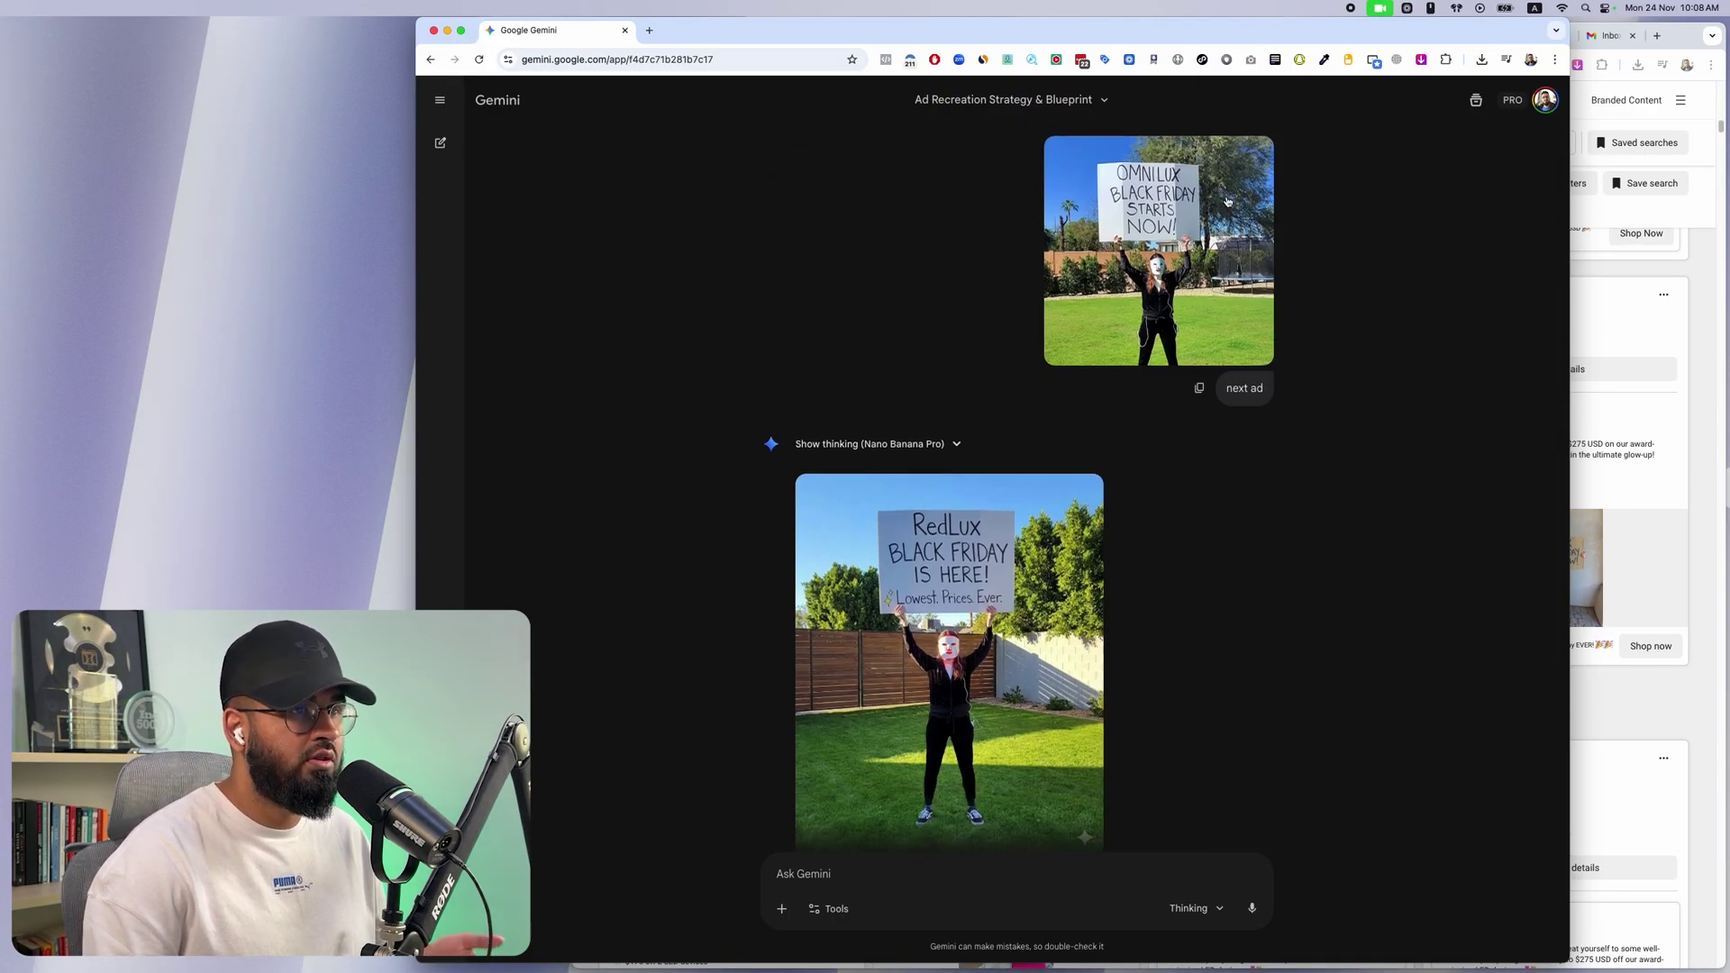
scroll(1397, 212, down, 7)
Return to Meta Ad Library and browse more Omnilux Black Friday ads in the grid
click(1577, 344)
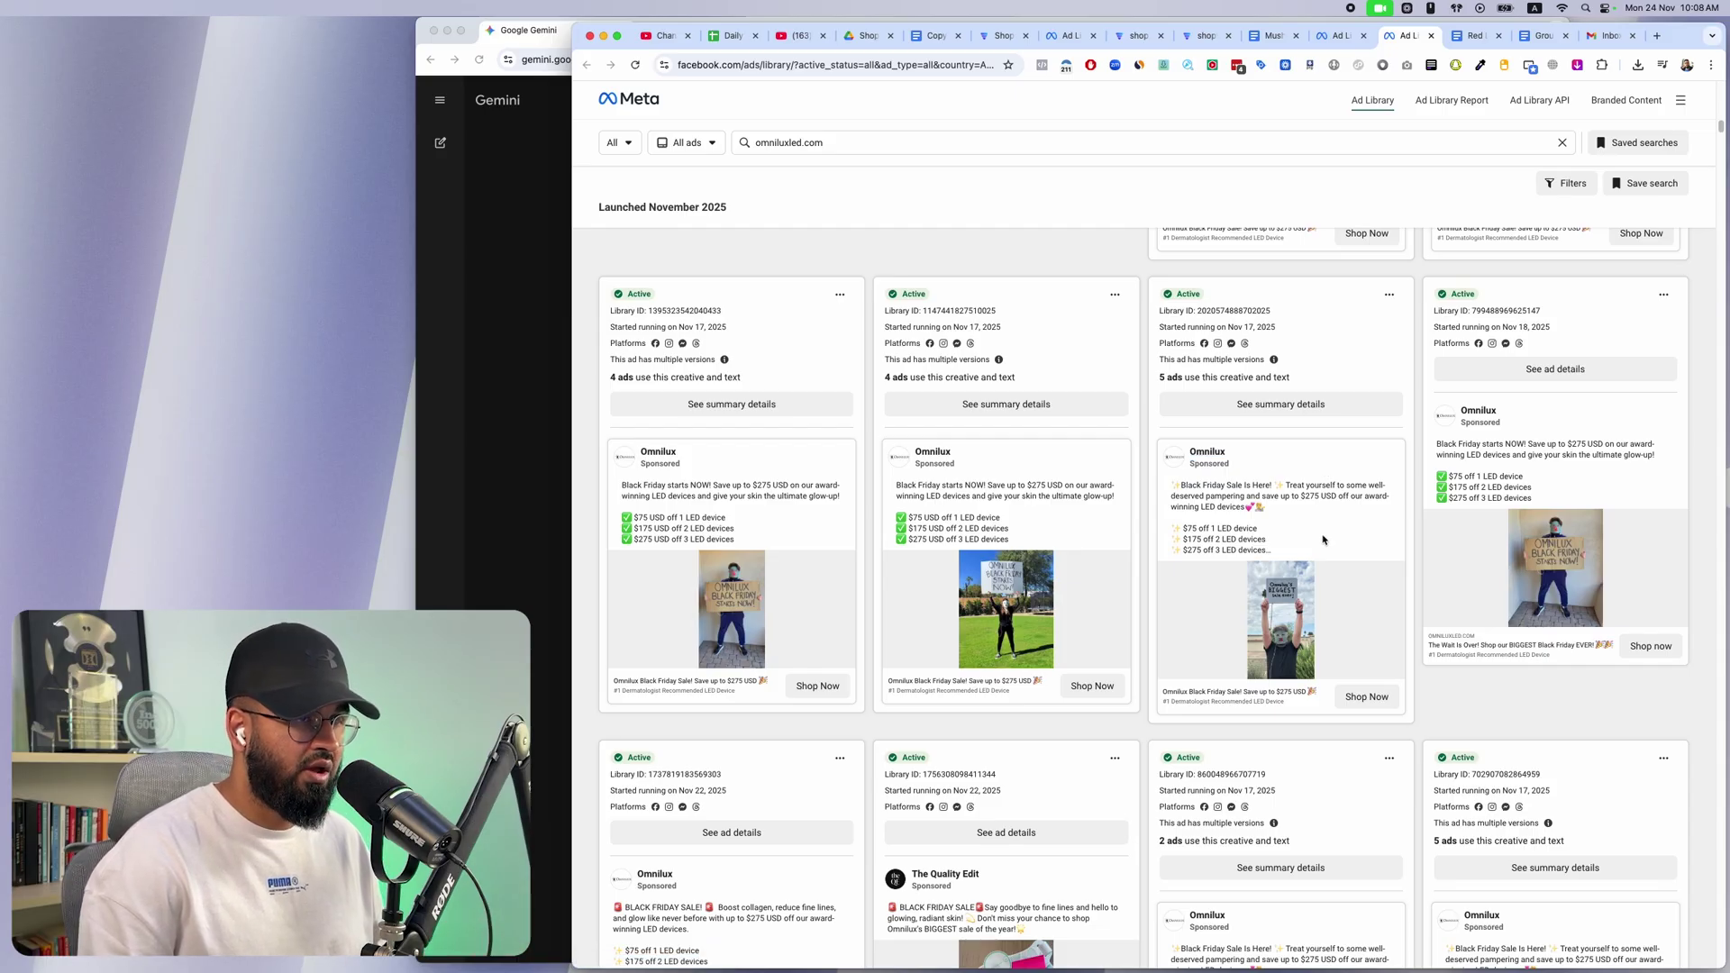
scroll(1311, 523, down, 6)
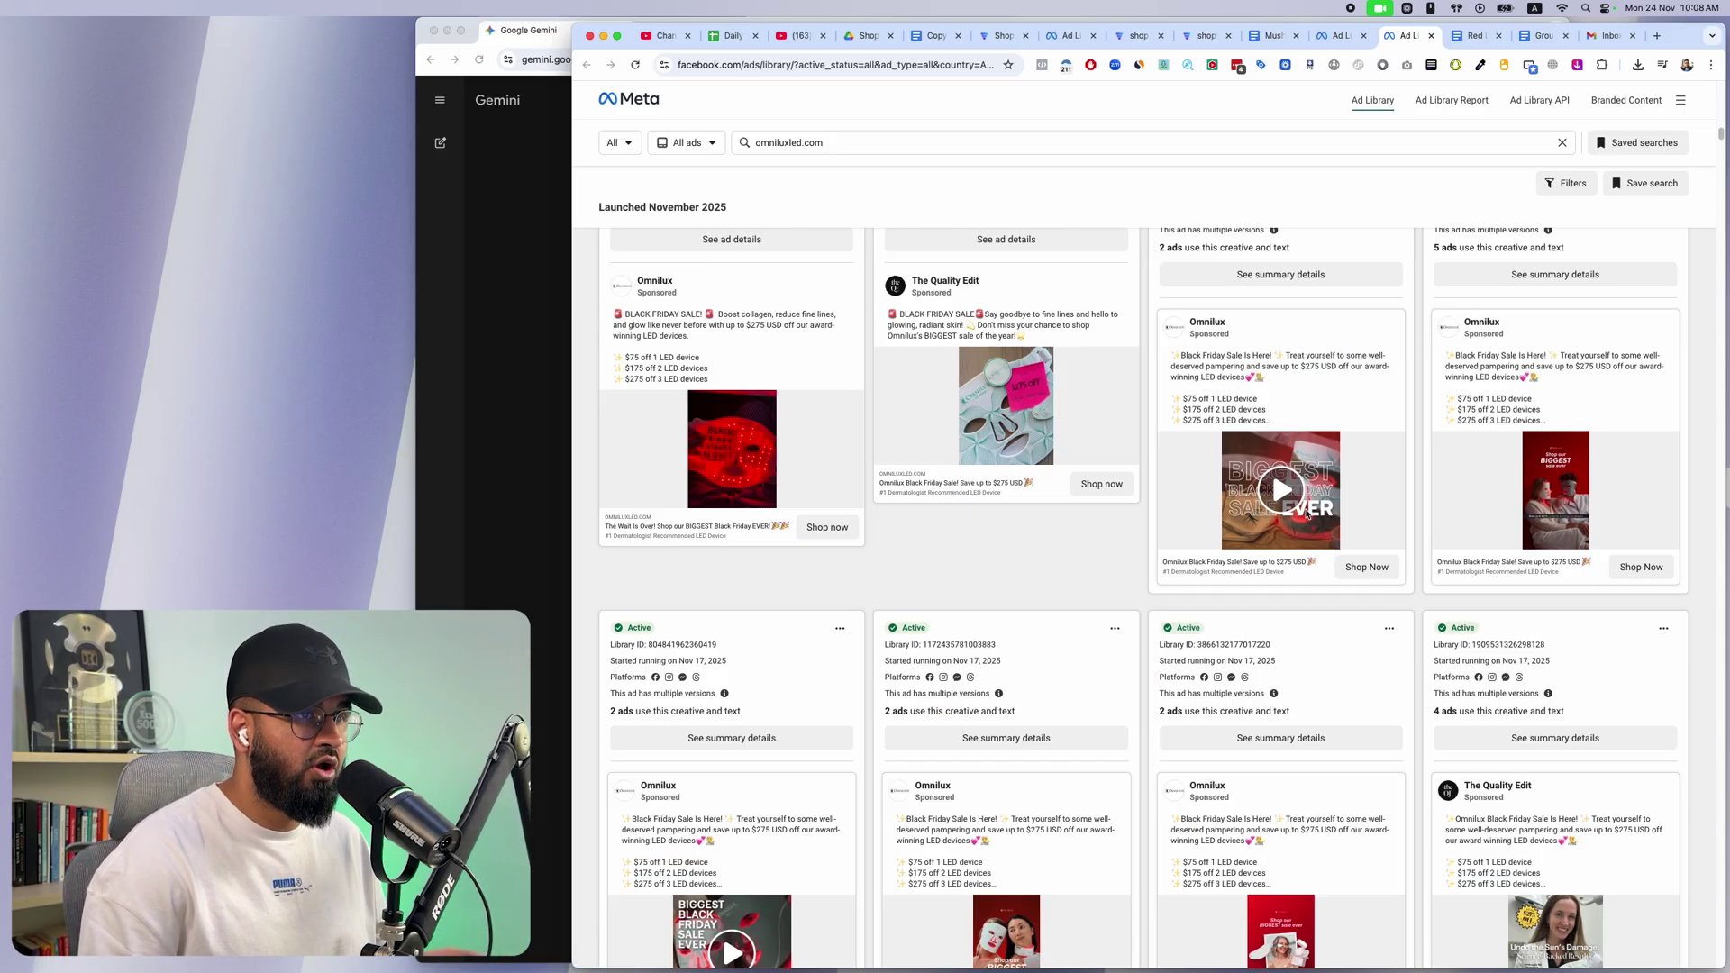
scroll(1309, 514, down, 3)
scroll(1310, 521, up, 6)
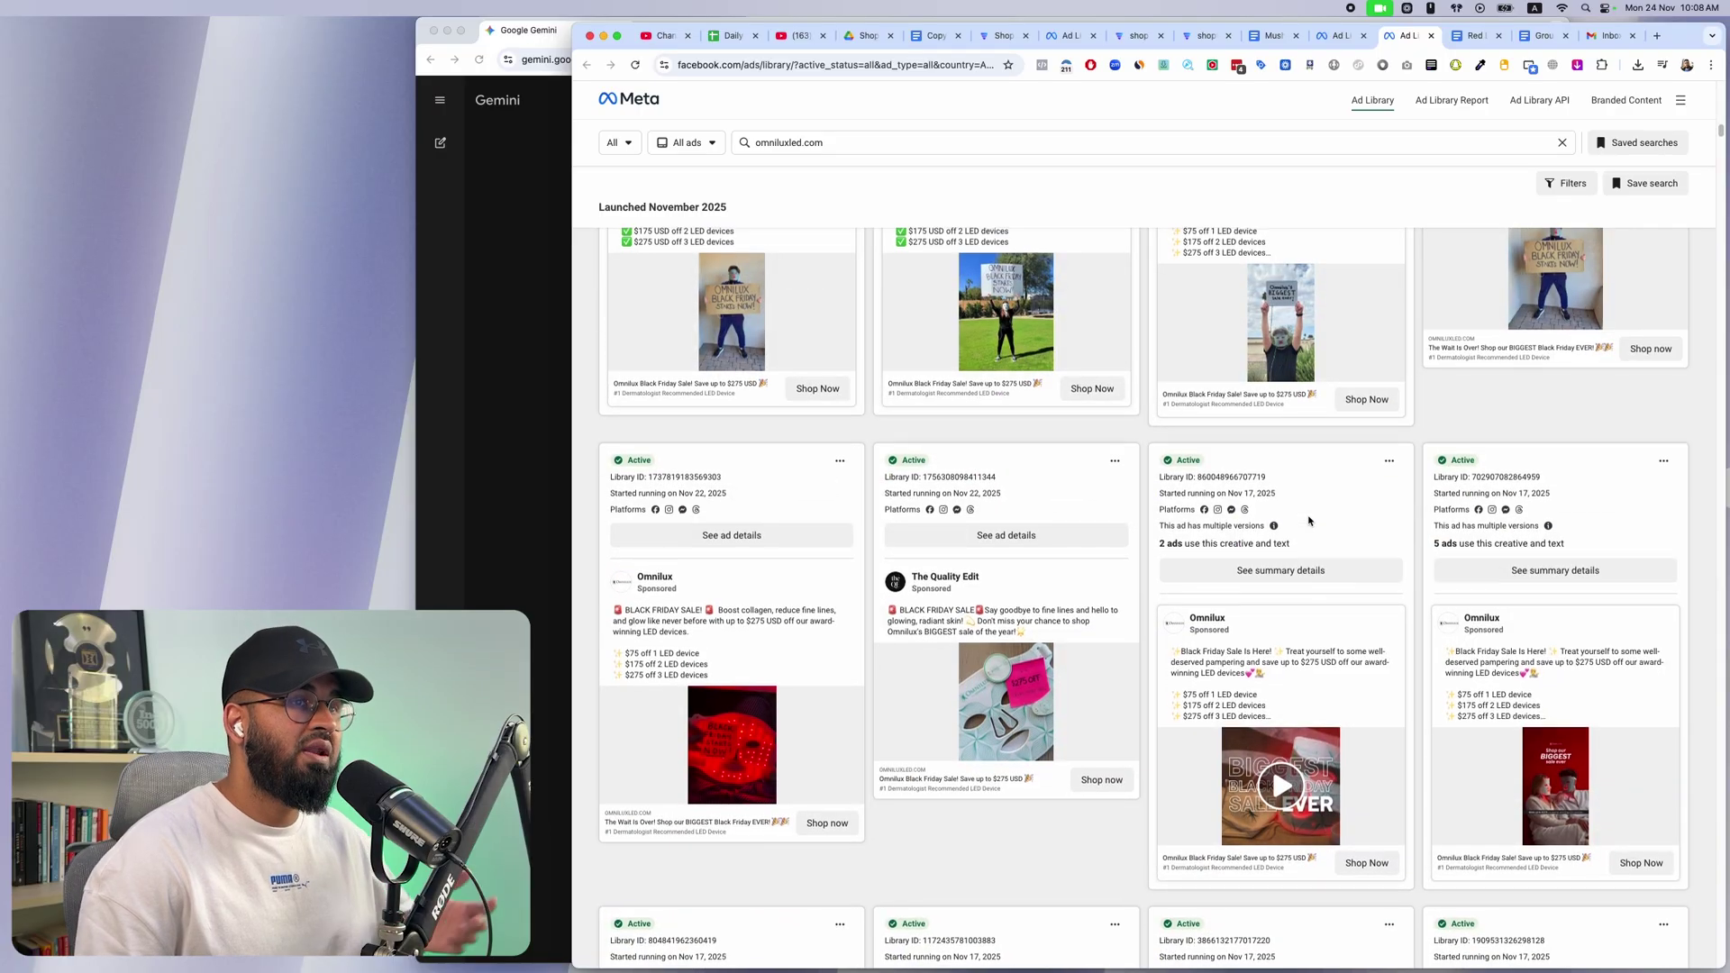
scroll(1309, 521, down, 3)
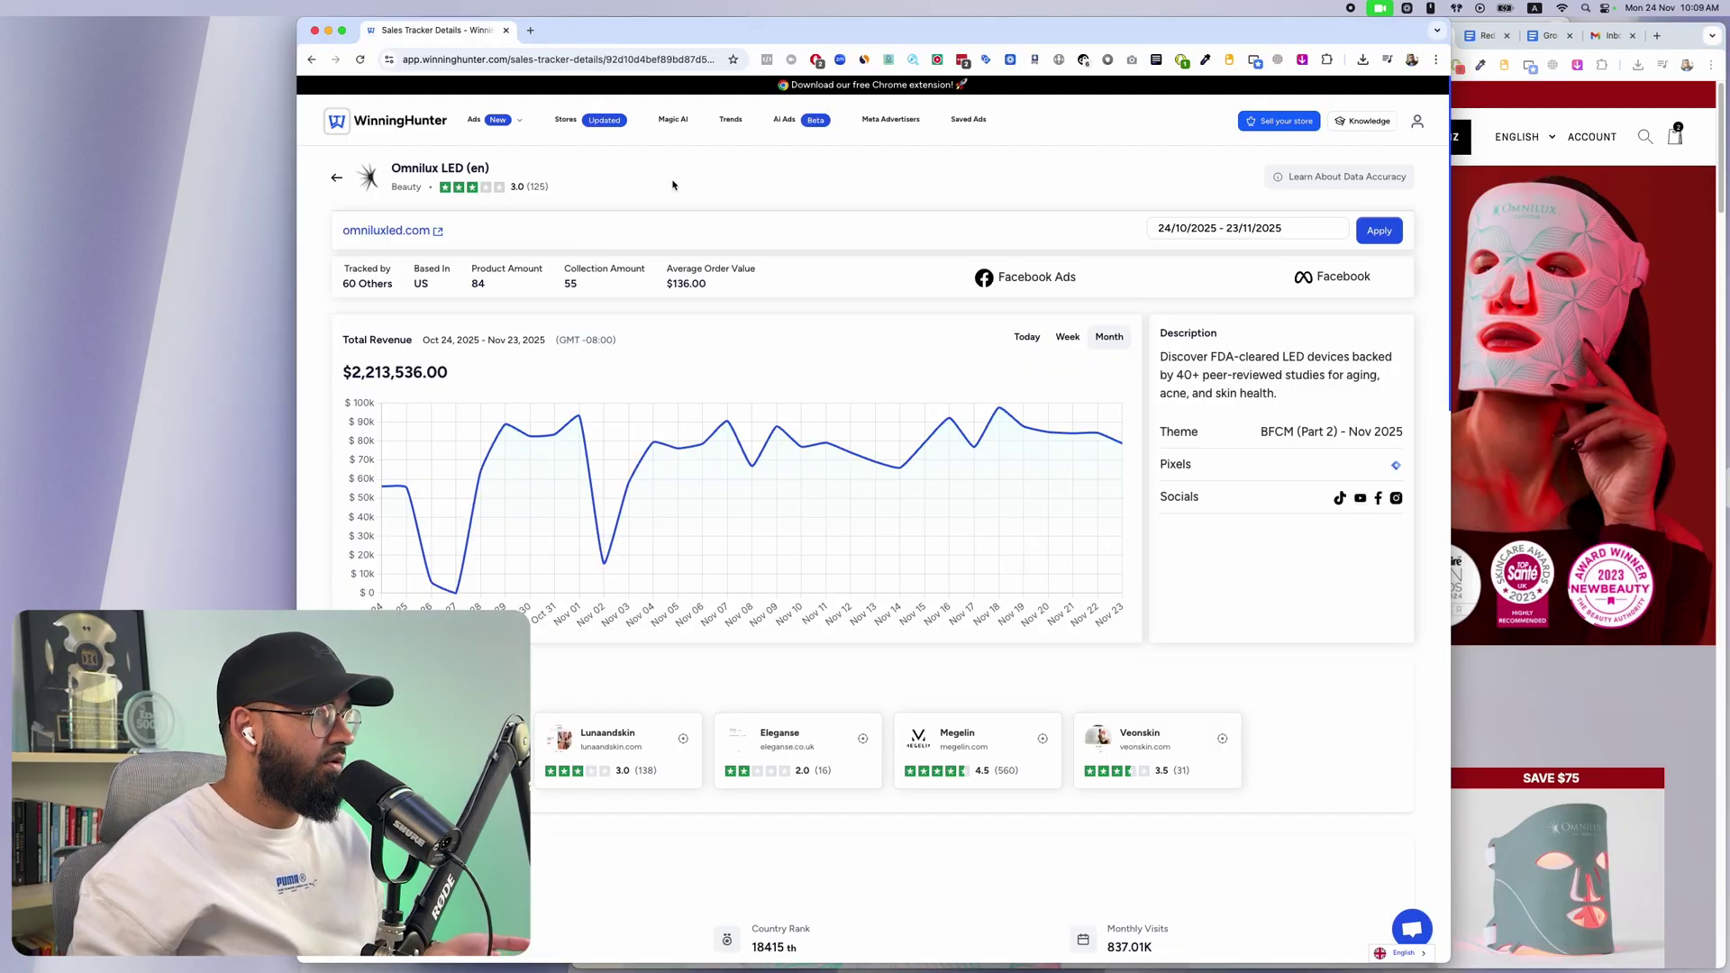
Shift the WinningHunter window right and bring up Omnilux's anti-aging page at its FAQs
drag(856, 40, 942, 41)
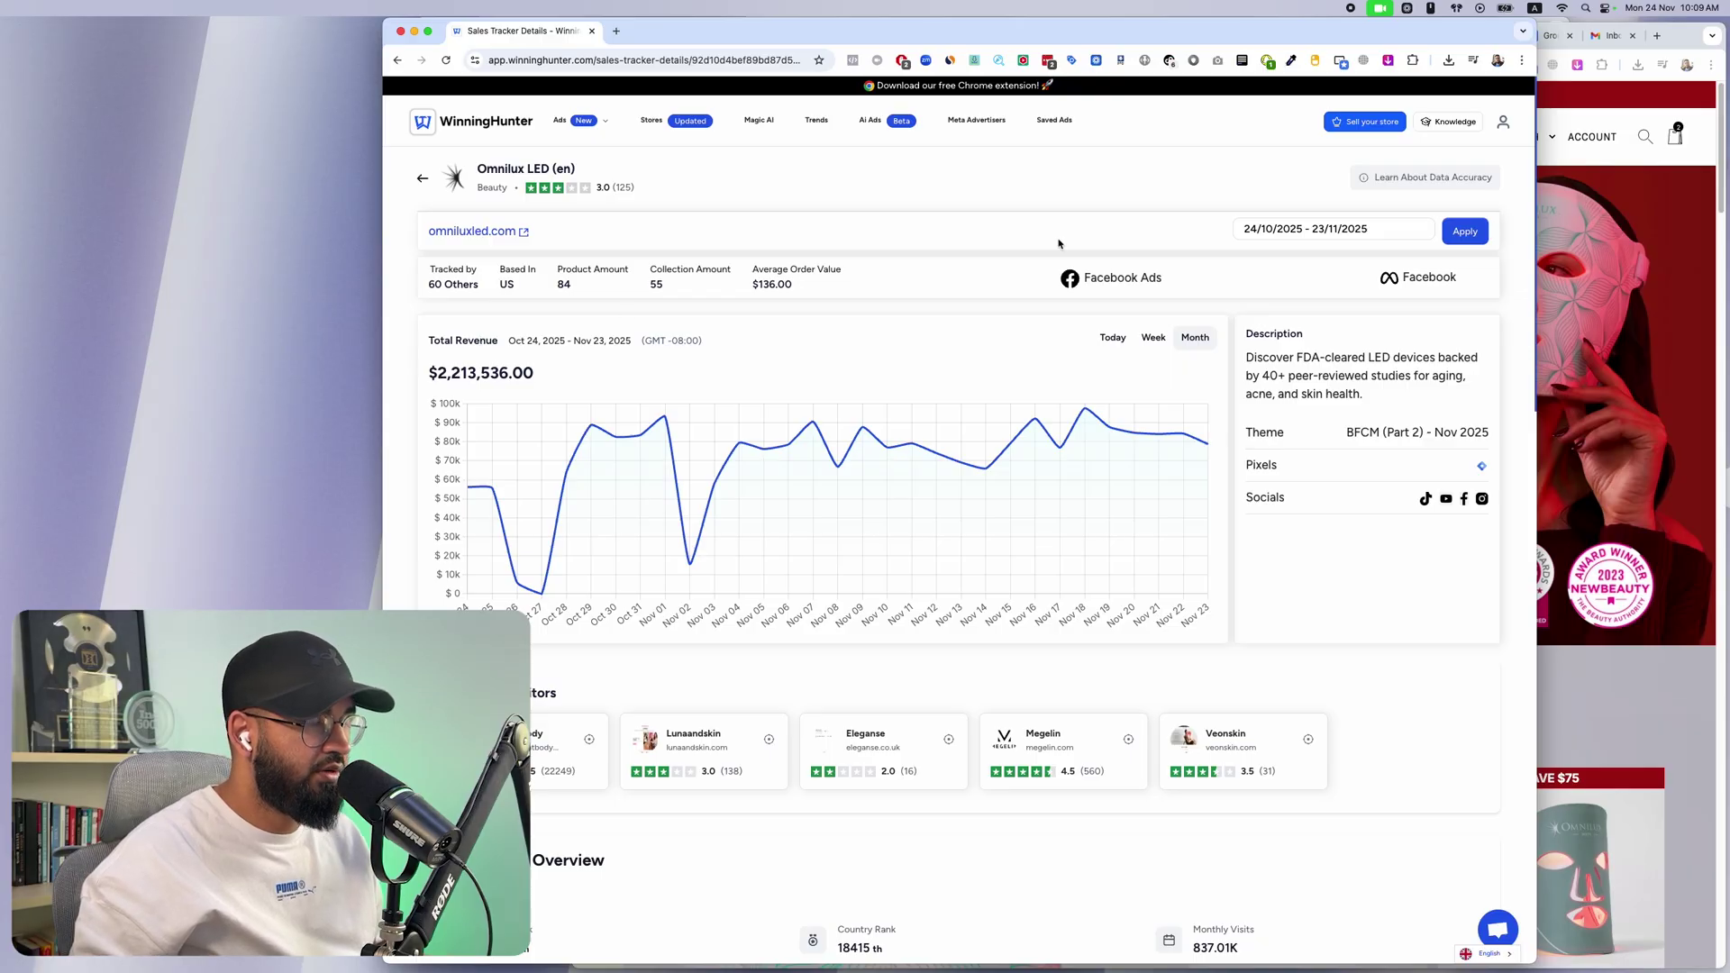
key(super+grave)
scroll(1248, 413, down, 20)
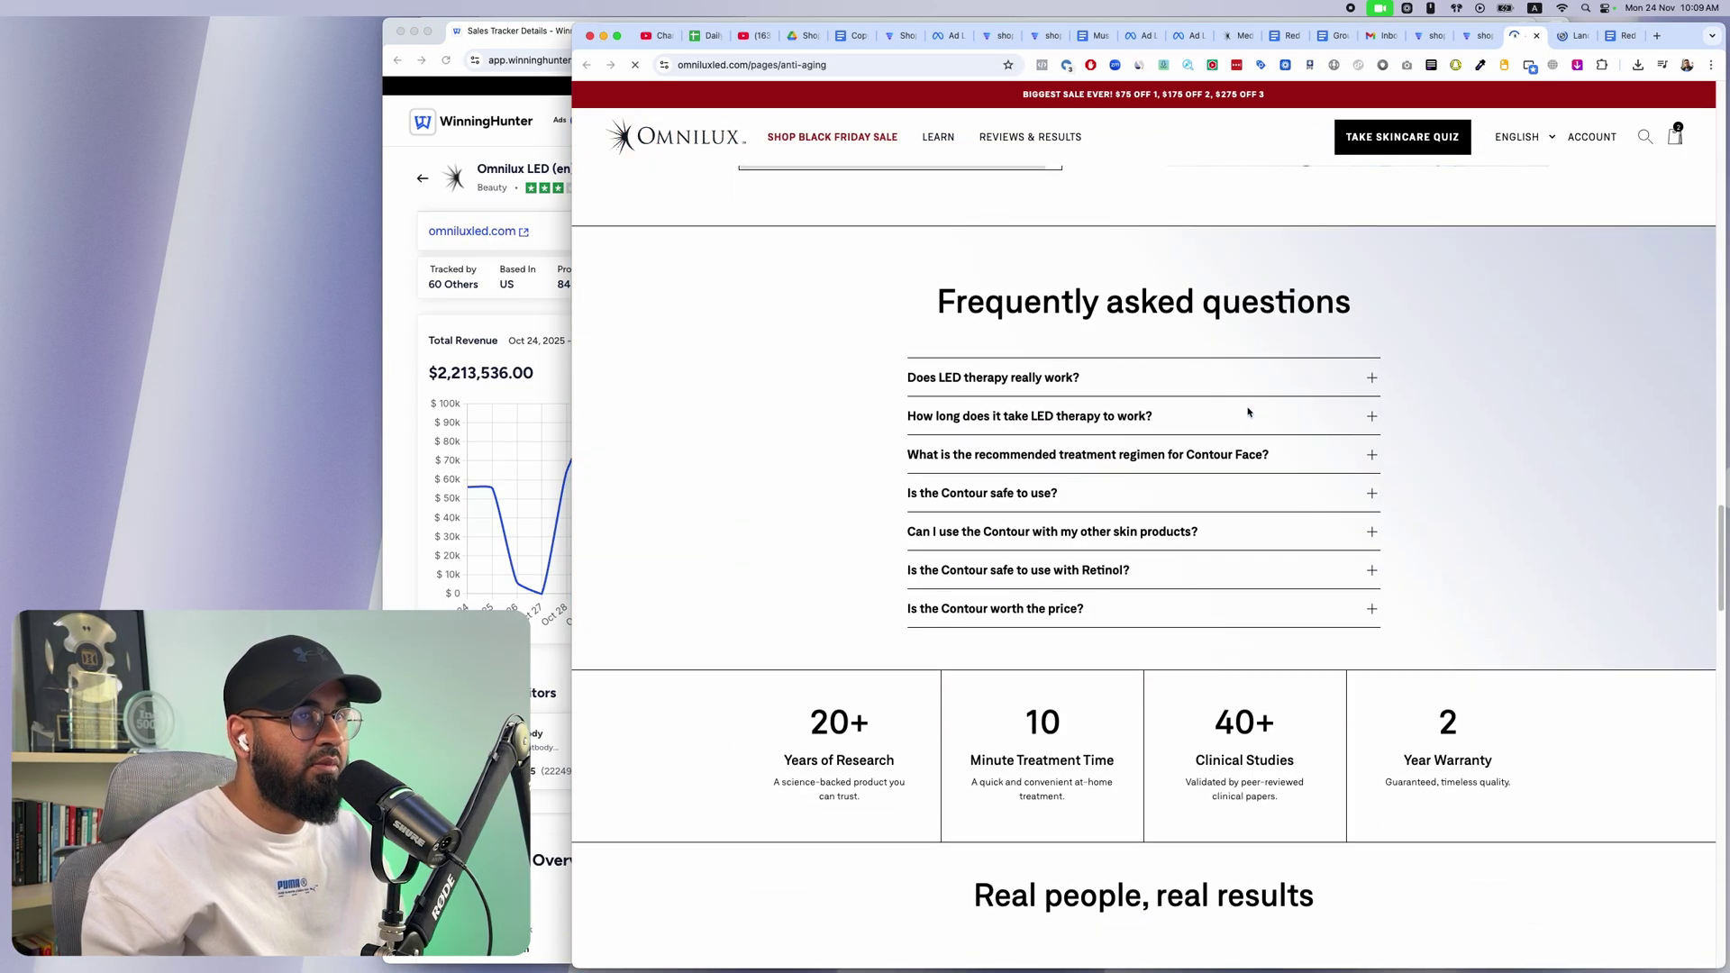
Look through the FAQ area of Omnilux's anti-aging product page
scroll(1248, 413, down, 5)
scroll(1248, 412, up, 20)
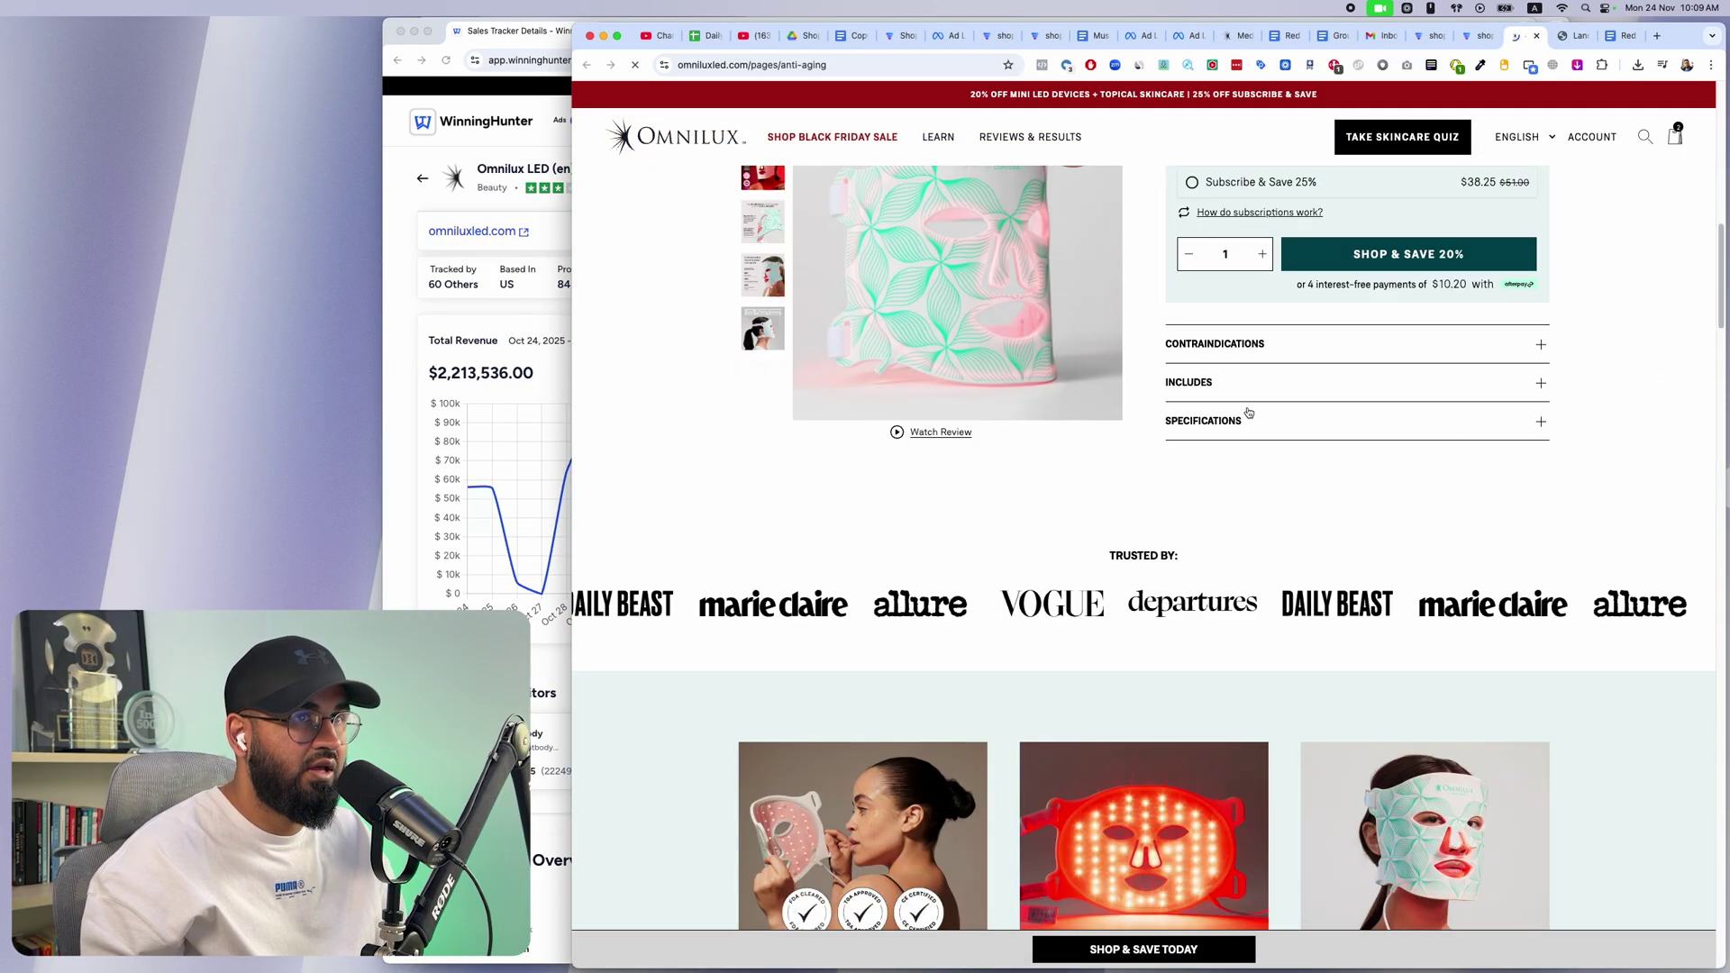
scroll(1248, 413, up, 10)
Browse down the GlowSculpt Shopfunnels landing page, then return to WinningHunter's Omnilux LED tracker
key(ctrl+Tab)
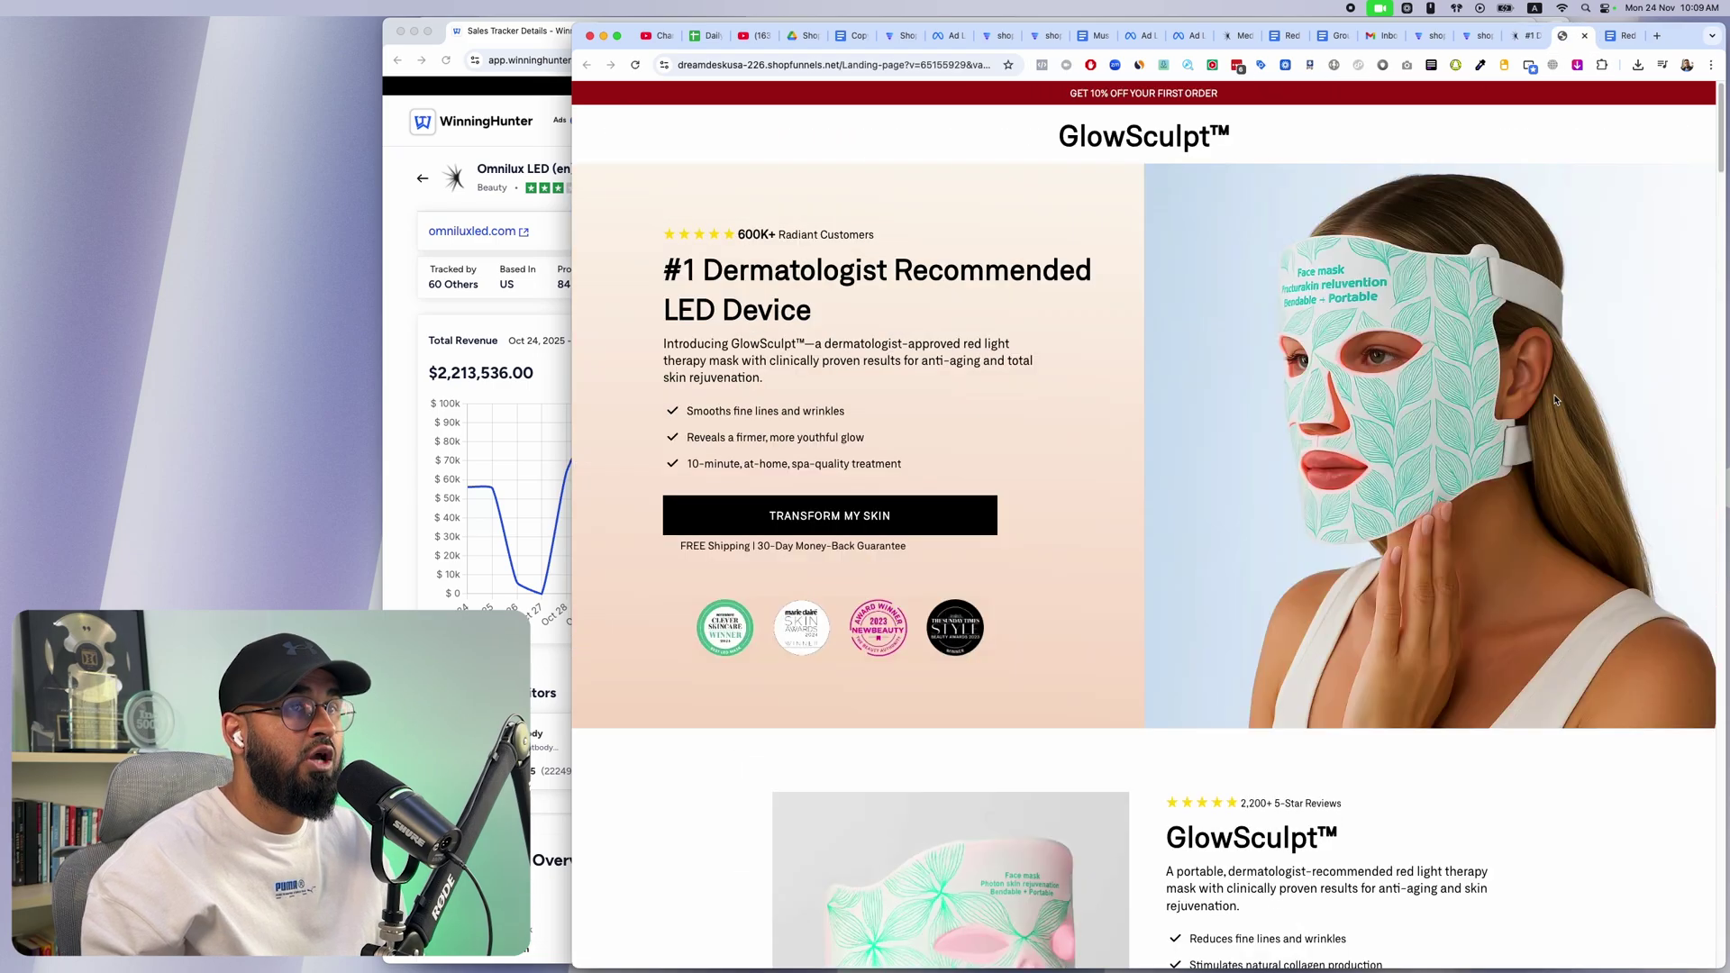
scroll(1555, 399, down, 15)
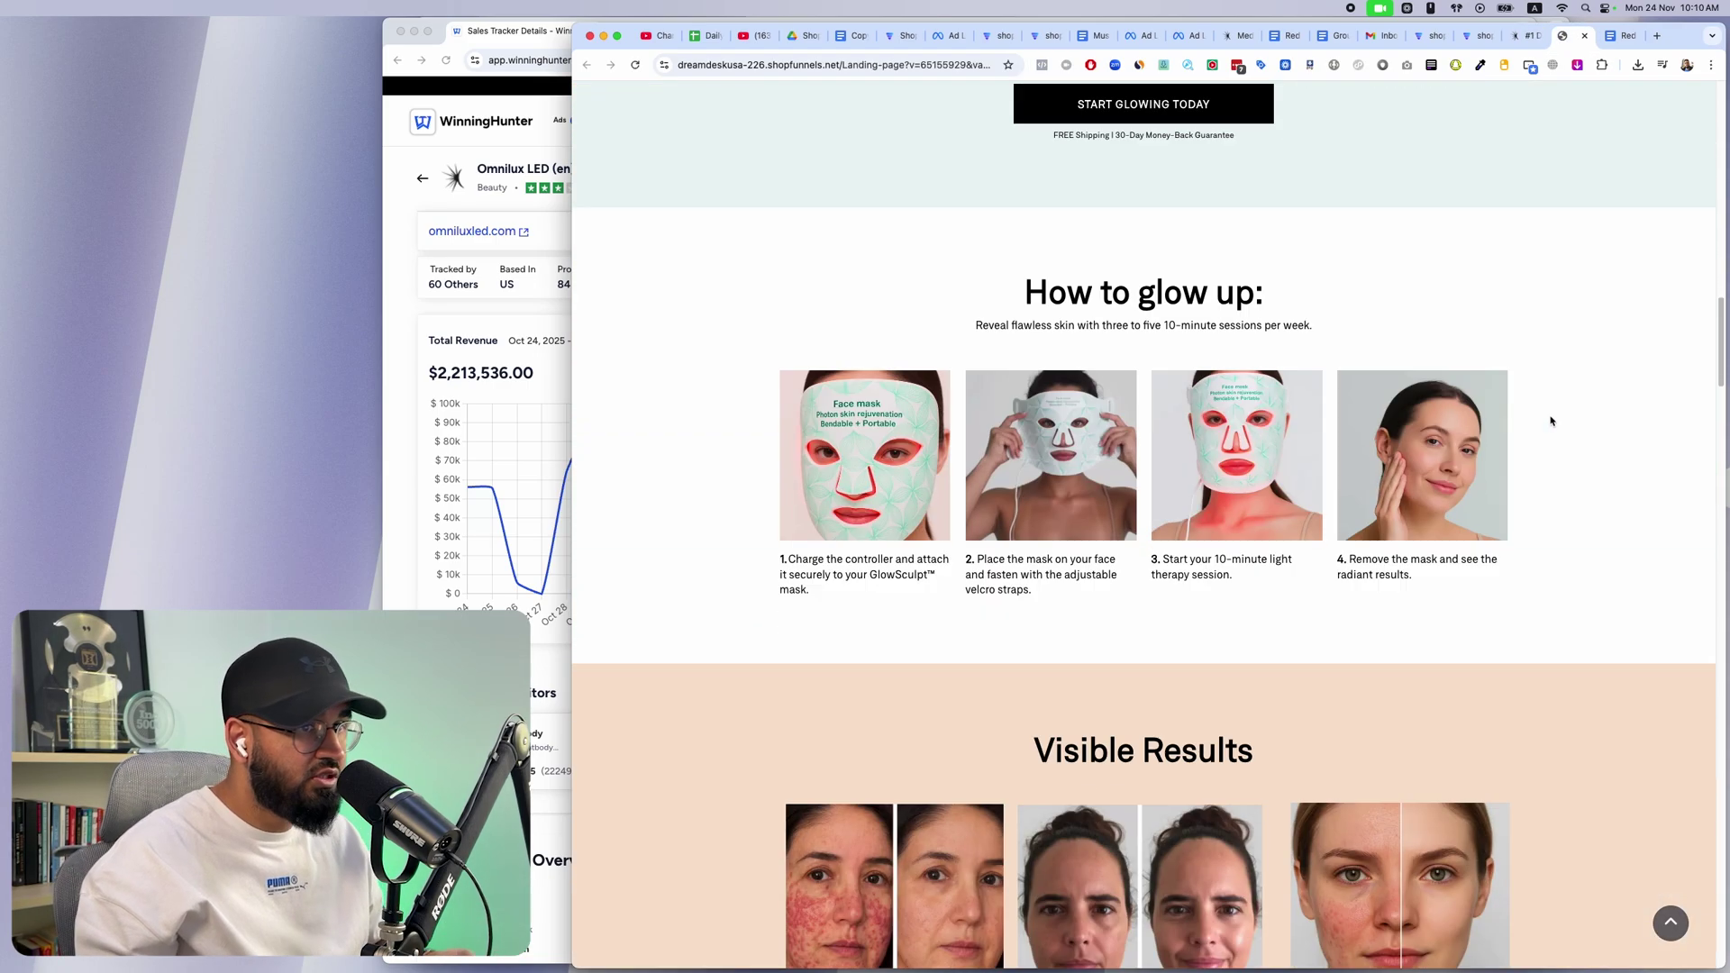
scroll(1551, 421, down, 15)
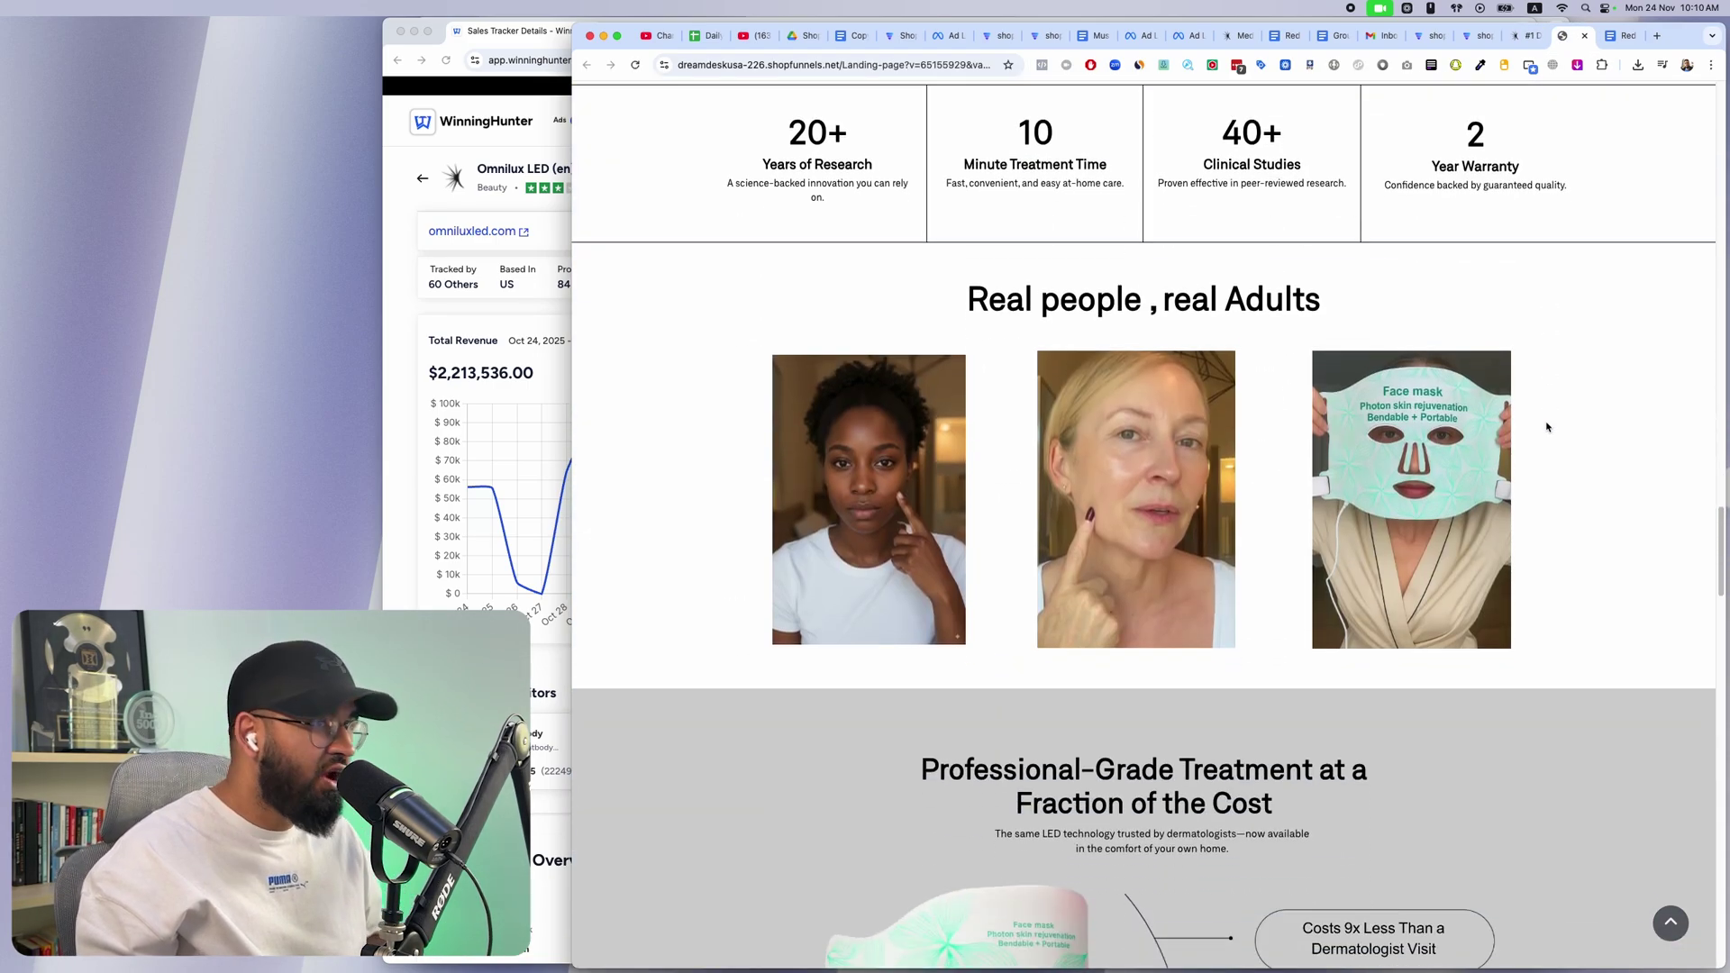
scroll(1550, 424, down, 15)
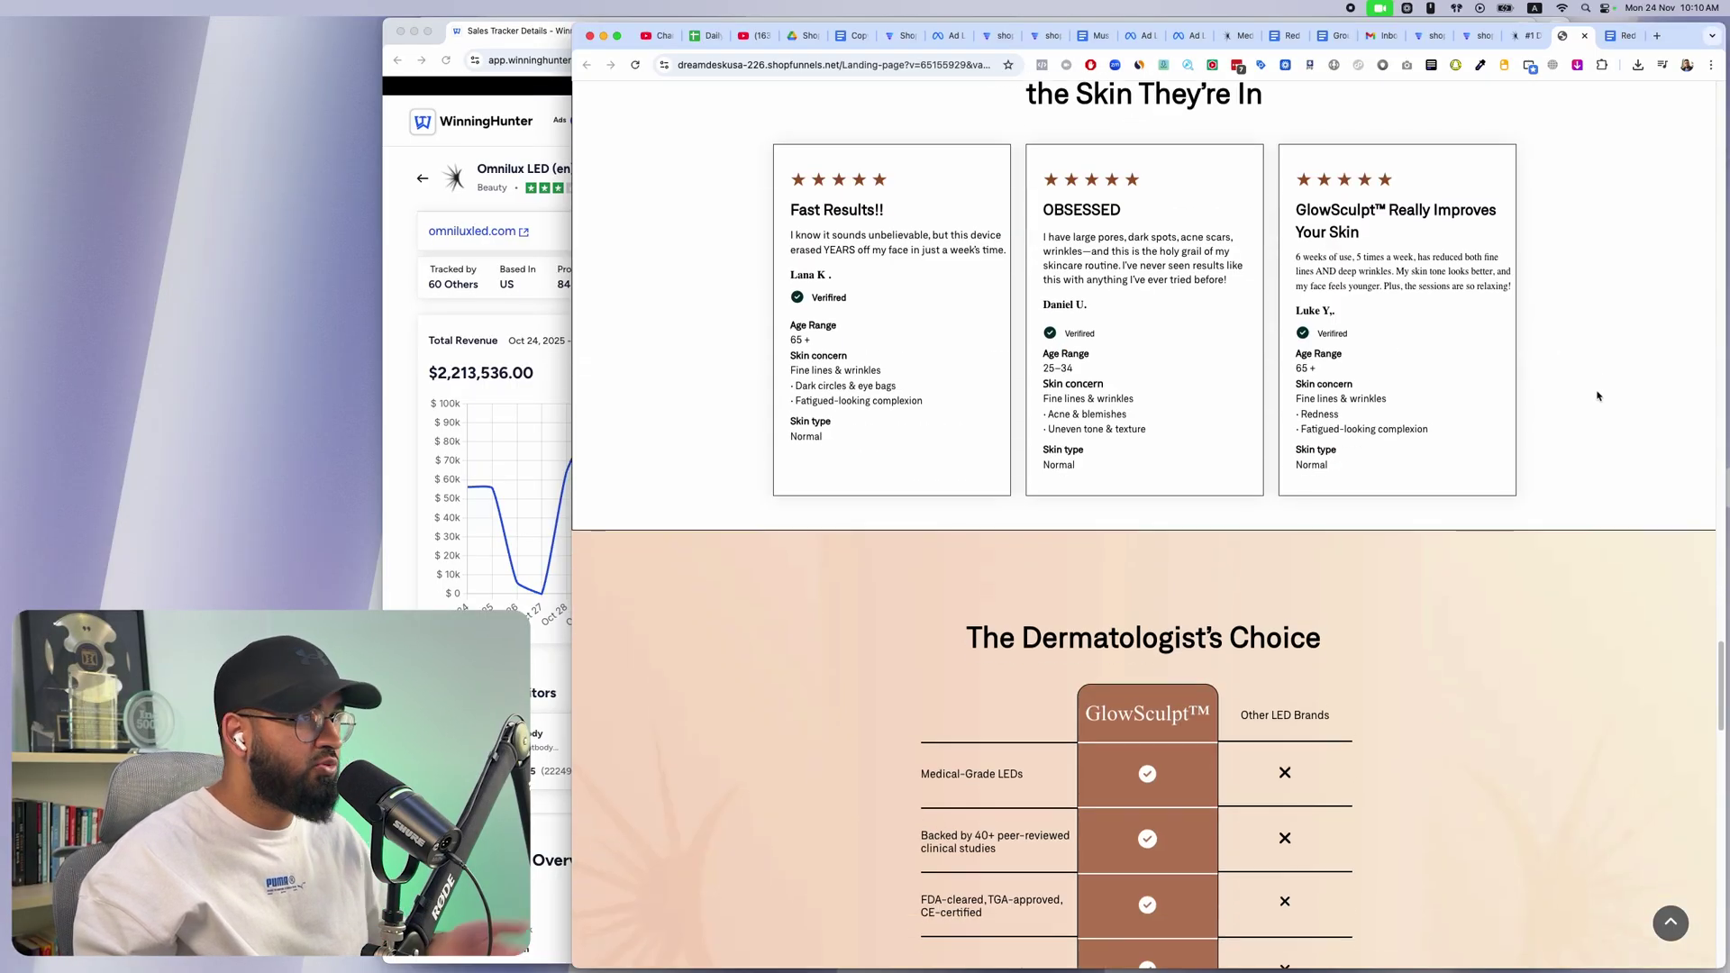
scroll(1597, 392, down, 5)
key(super+grave)
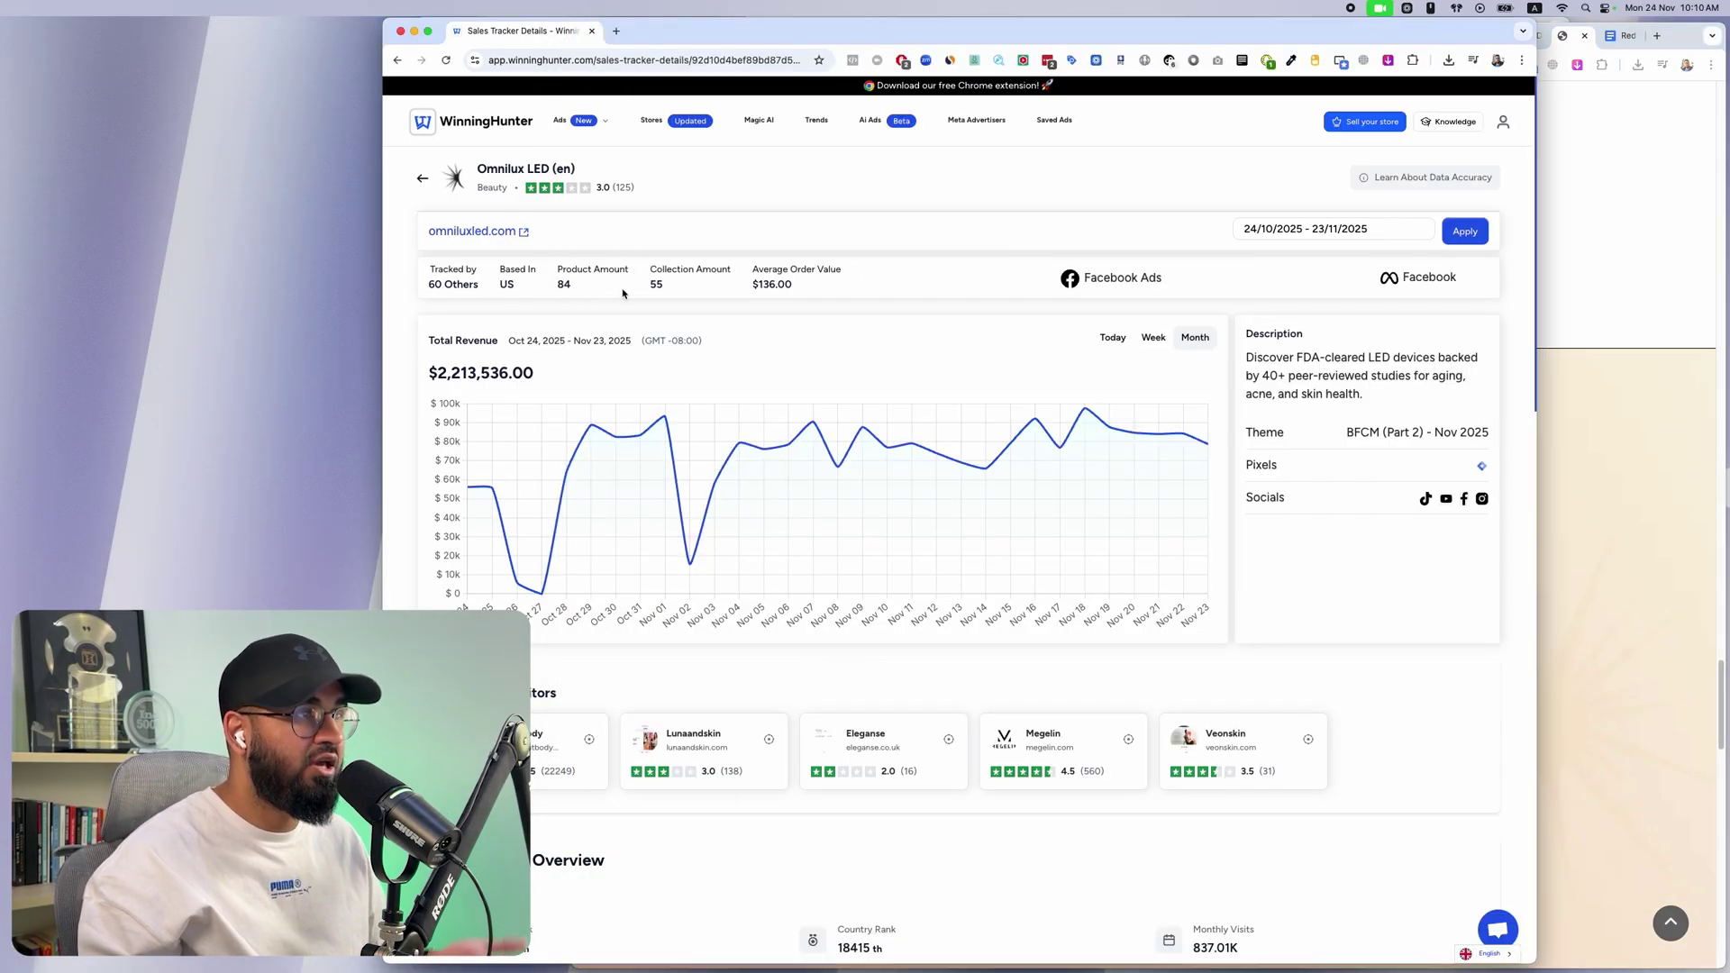